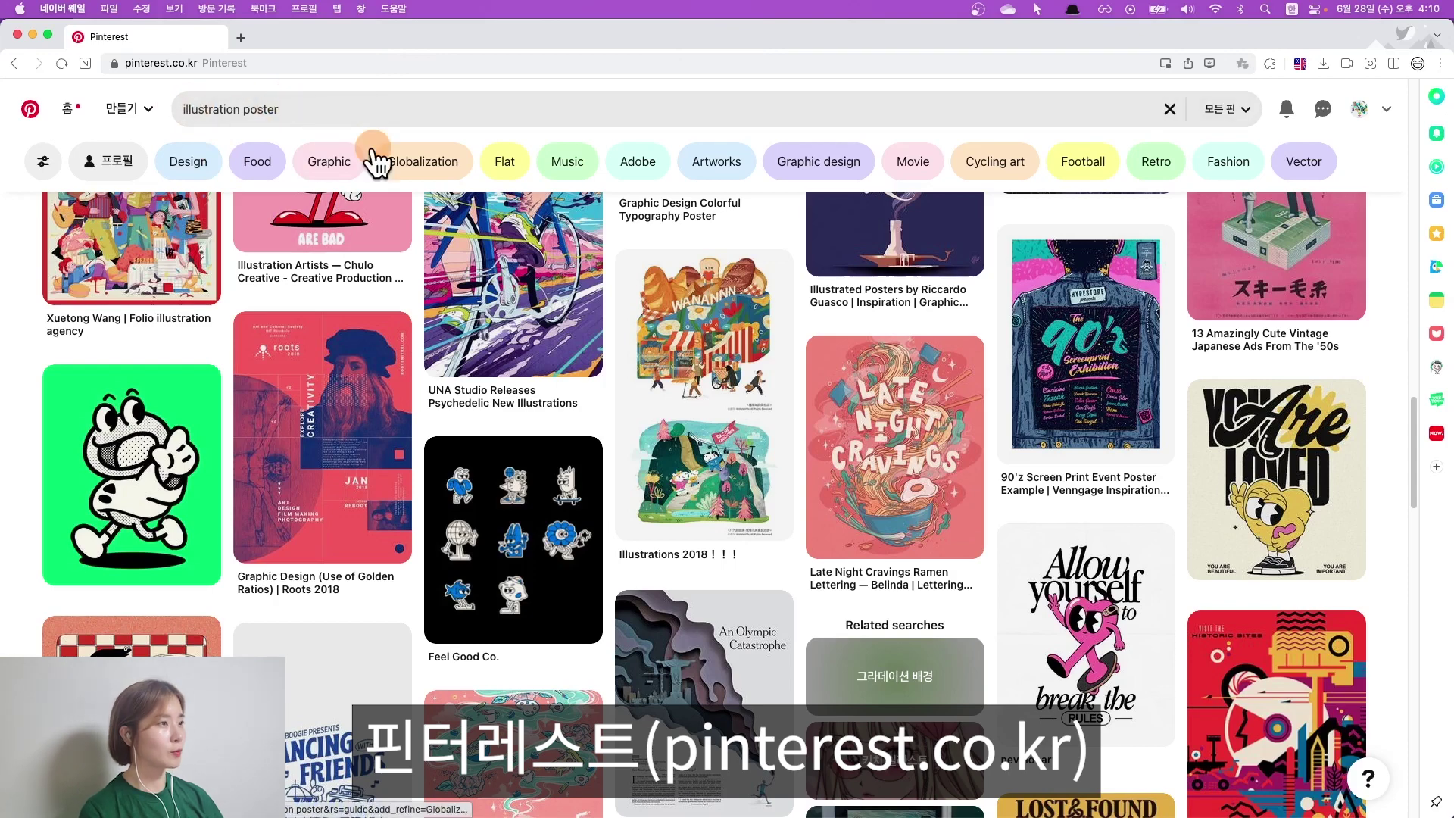
Scroll down through the illustration poster pins on Pinterest
scroll(871, 455, "down", 2)
scroll(871, 610, "down", 5)
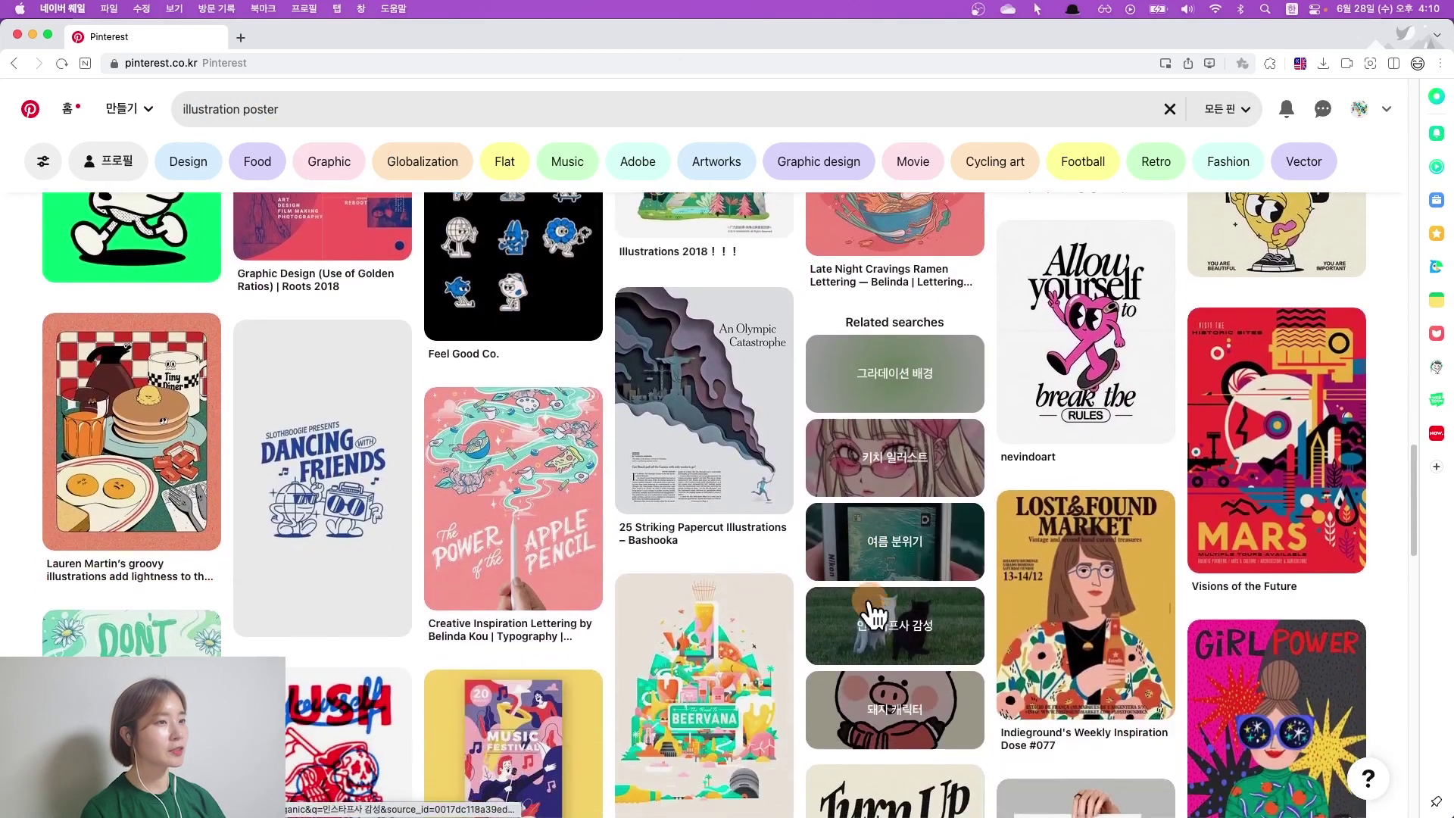
scroll(875, 615, "down", 1)
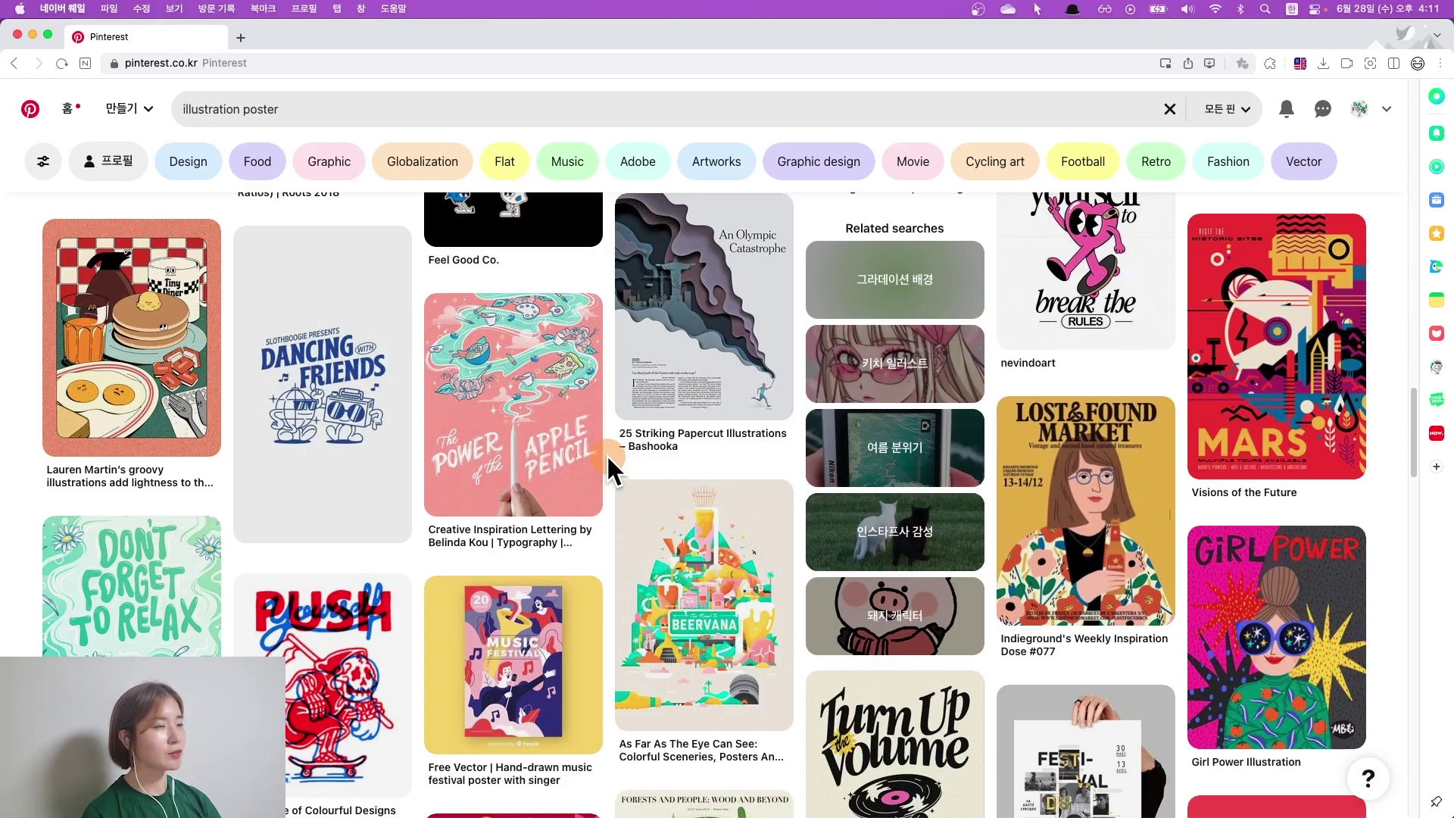
scroll(620, 489, "down", 5)
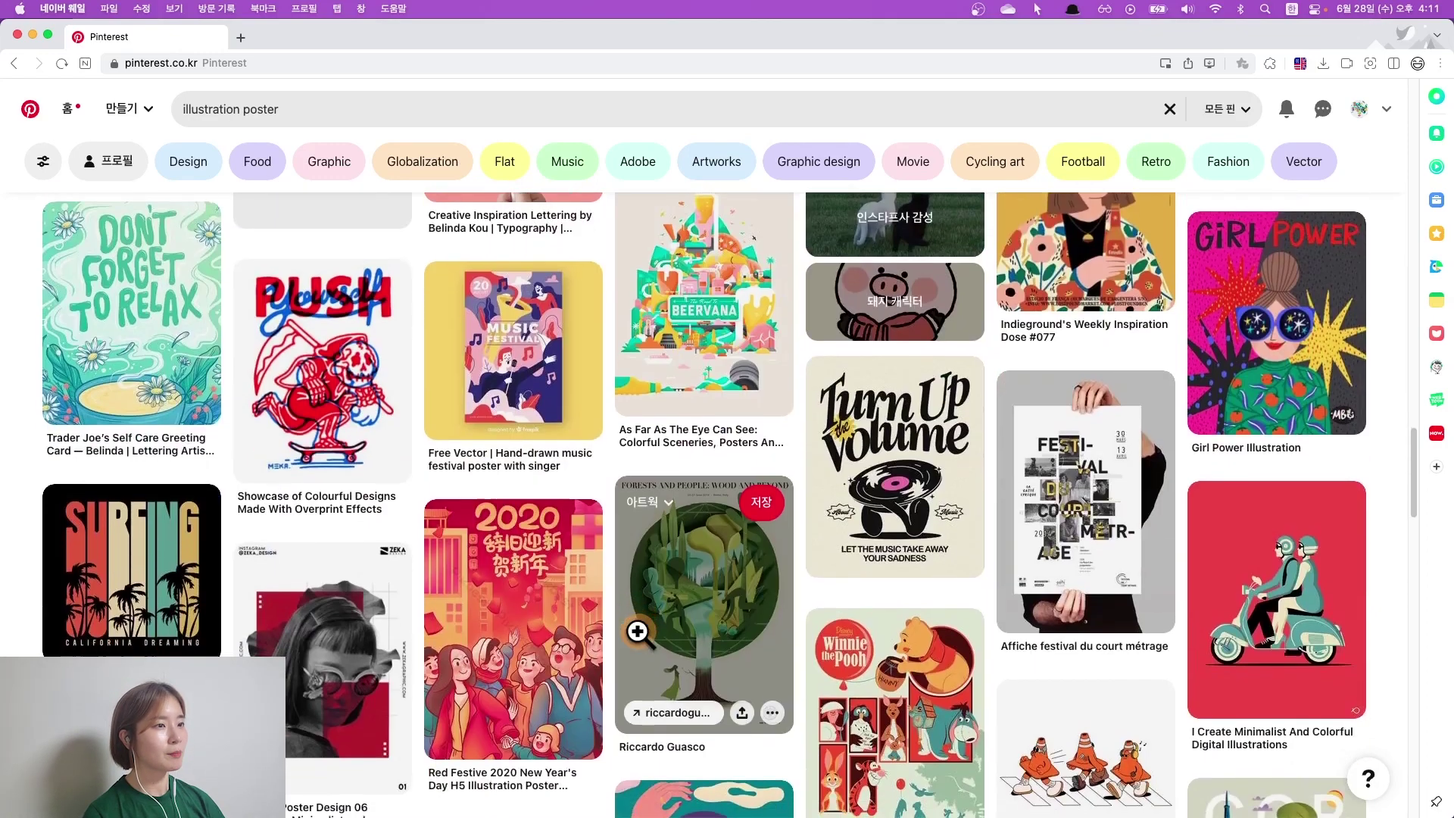
scroll(638, 631, "down", 1)
scroll(638, 632, "down", 10)
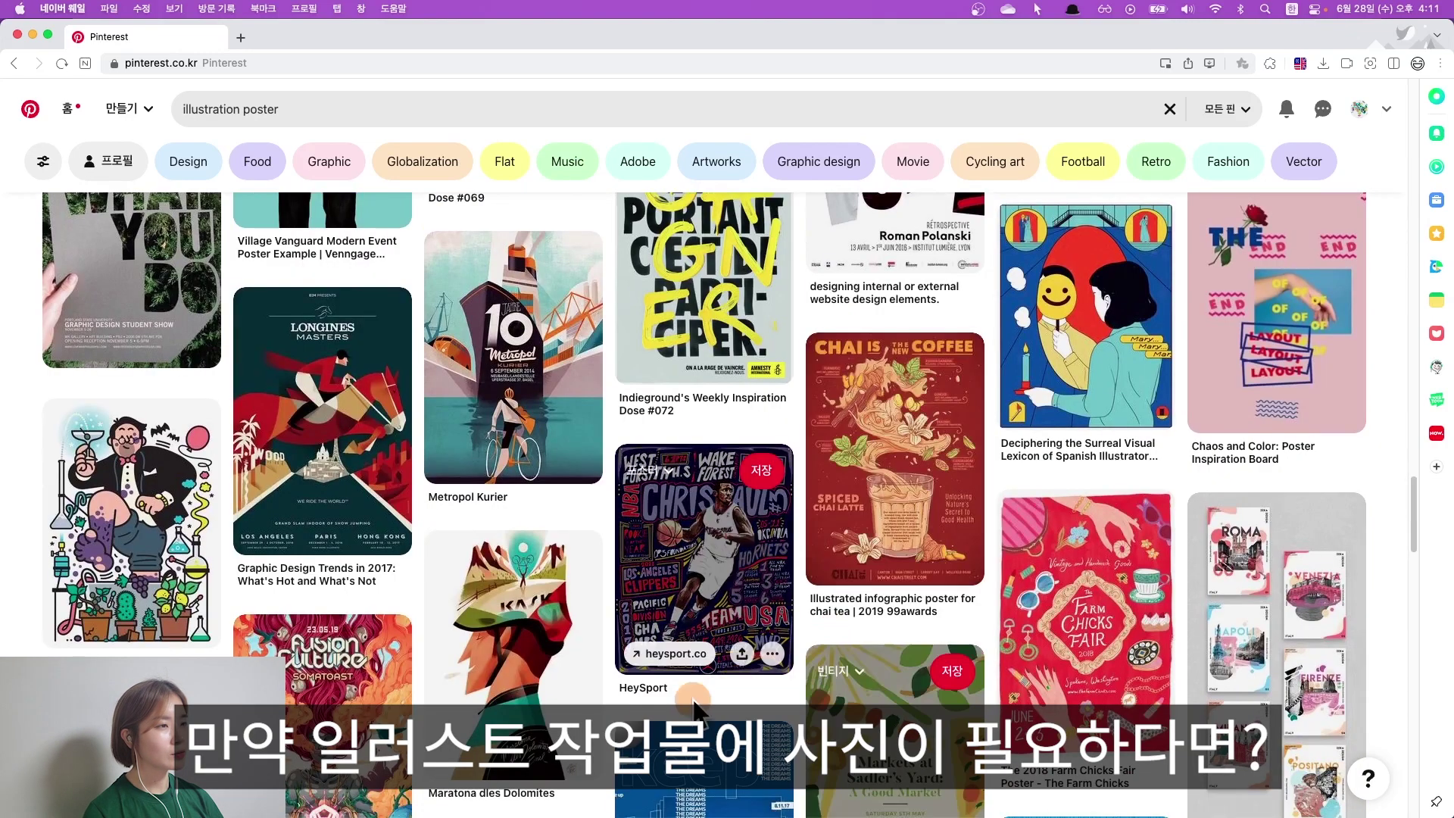
scroll(805, 620, "down", 1)
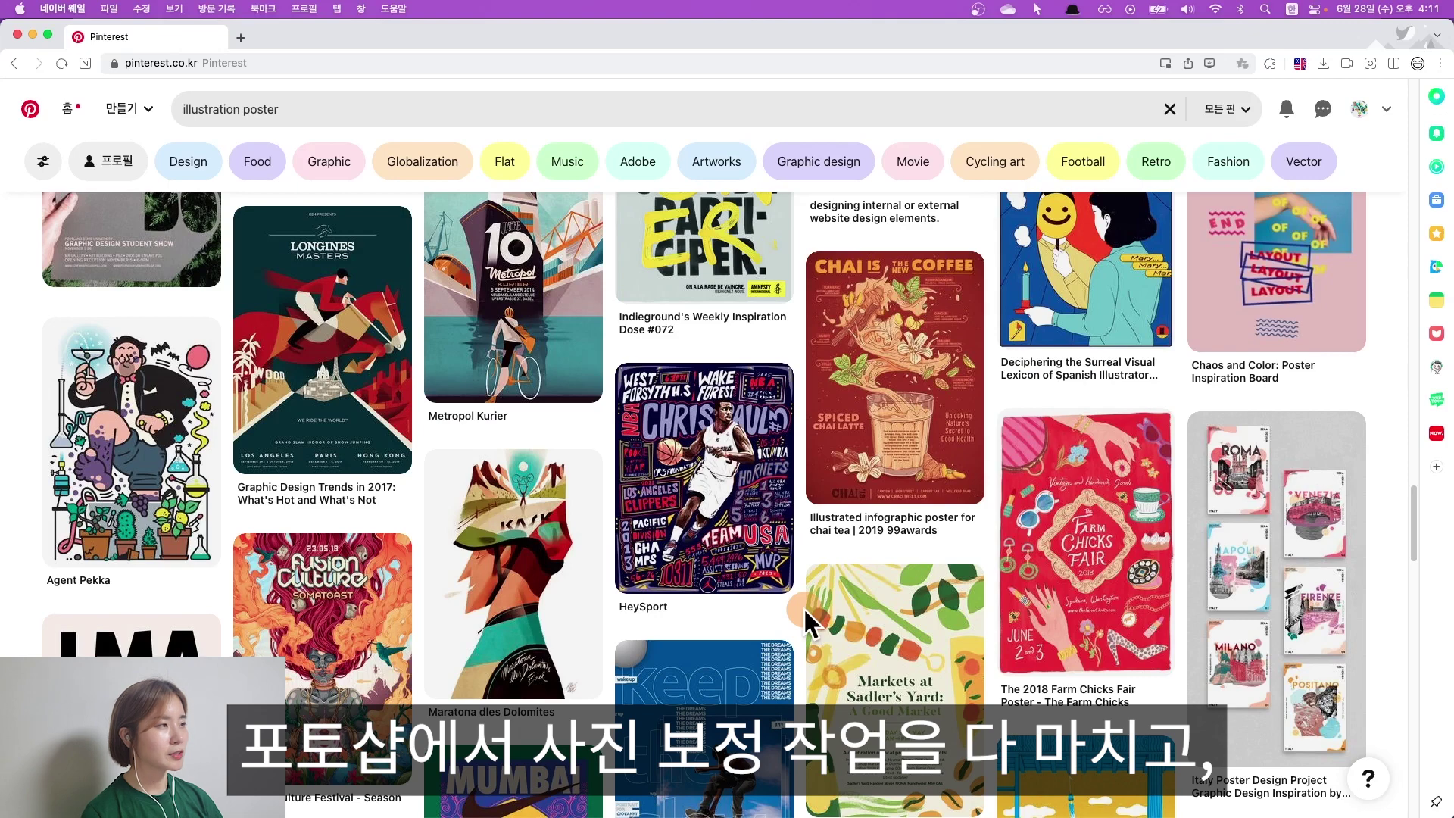
scroll(805, 670, "down", 3)
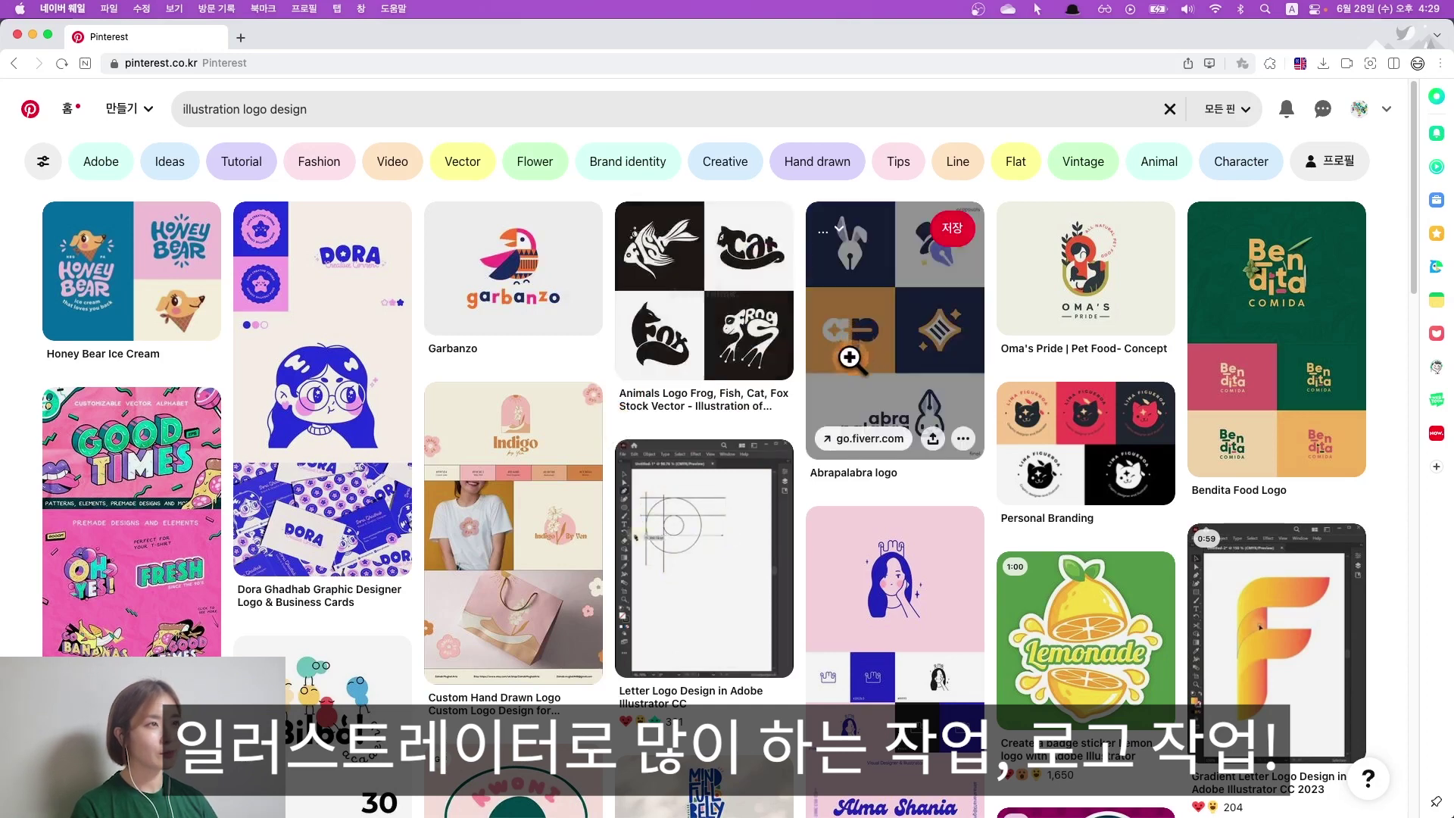
mouse_move(512, 532)
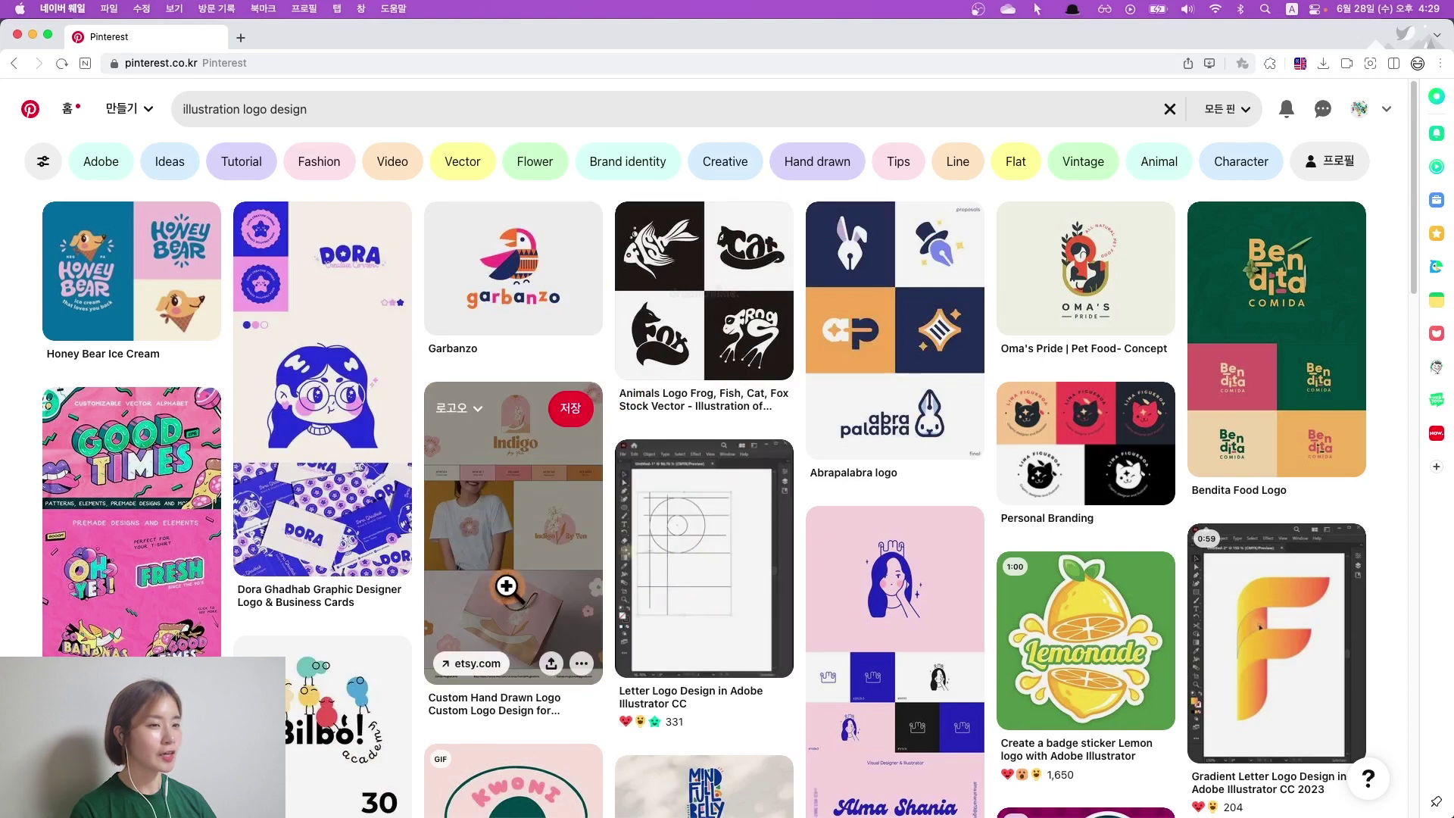
Scroll further down the 'illustration logo design' pin results
scroll(507, 586, "down", 10)
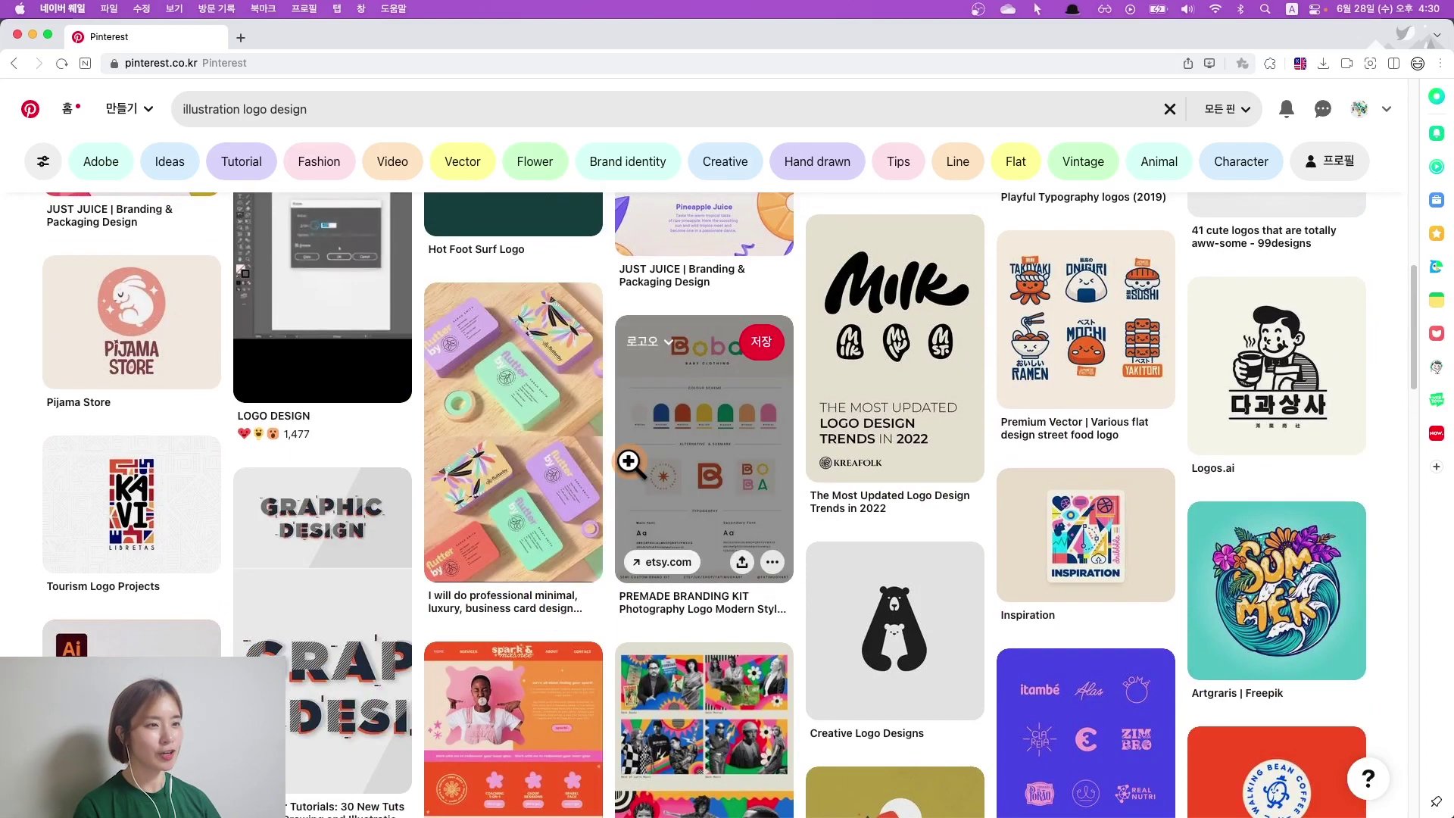
scroll(628, 462, "down", 10)
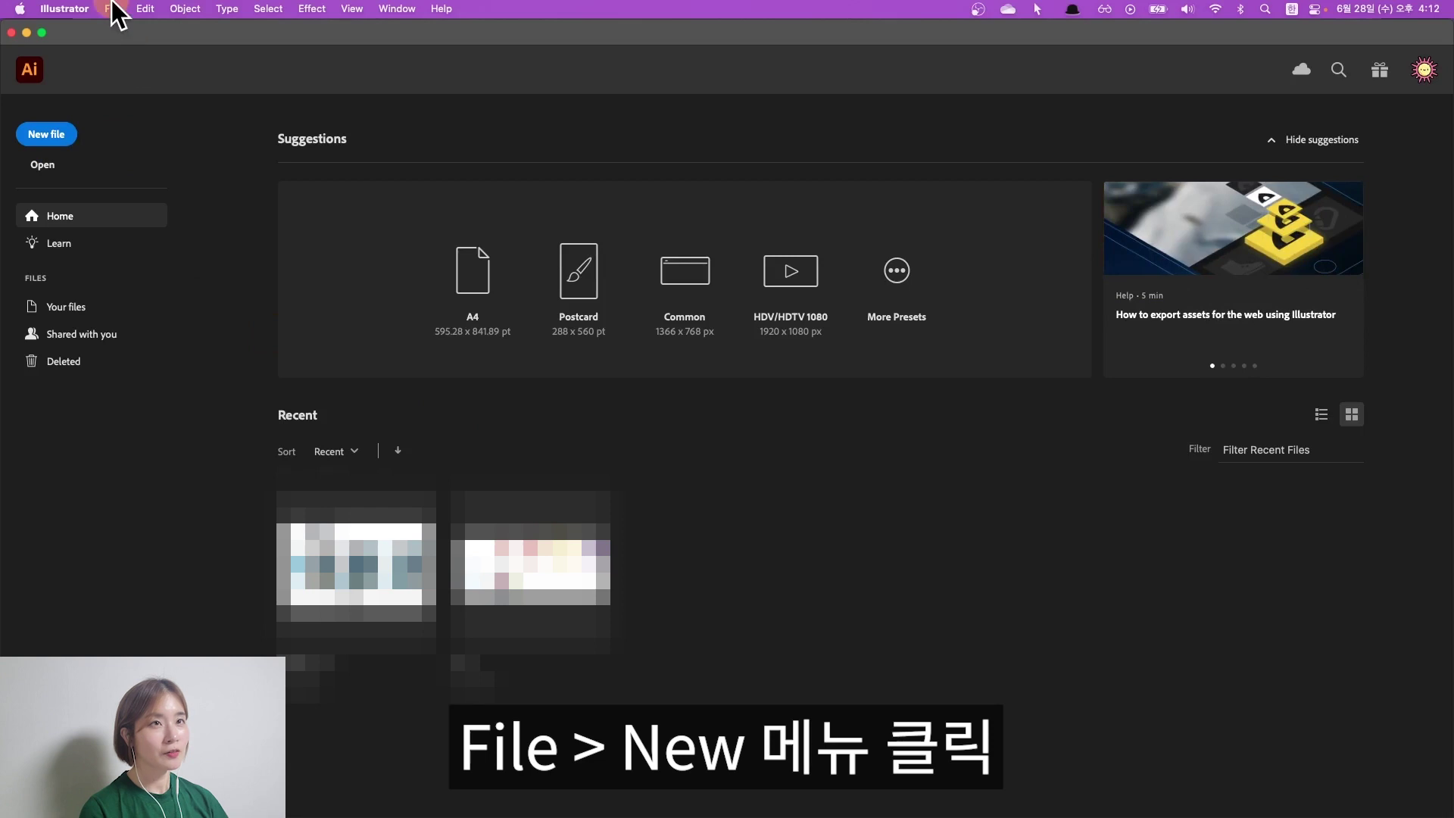
Create a new A4 (210 × 297 mm) CMYK document, Untitled-1, from the Print presets
left_click(113, 8)
left_click(76, 94)
left_click(42, 132)
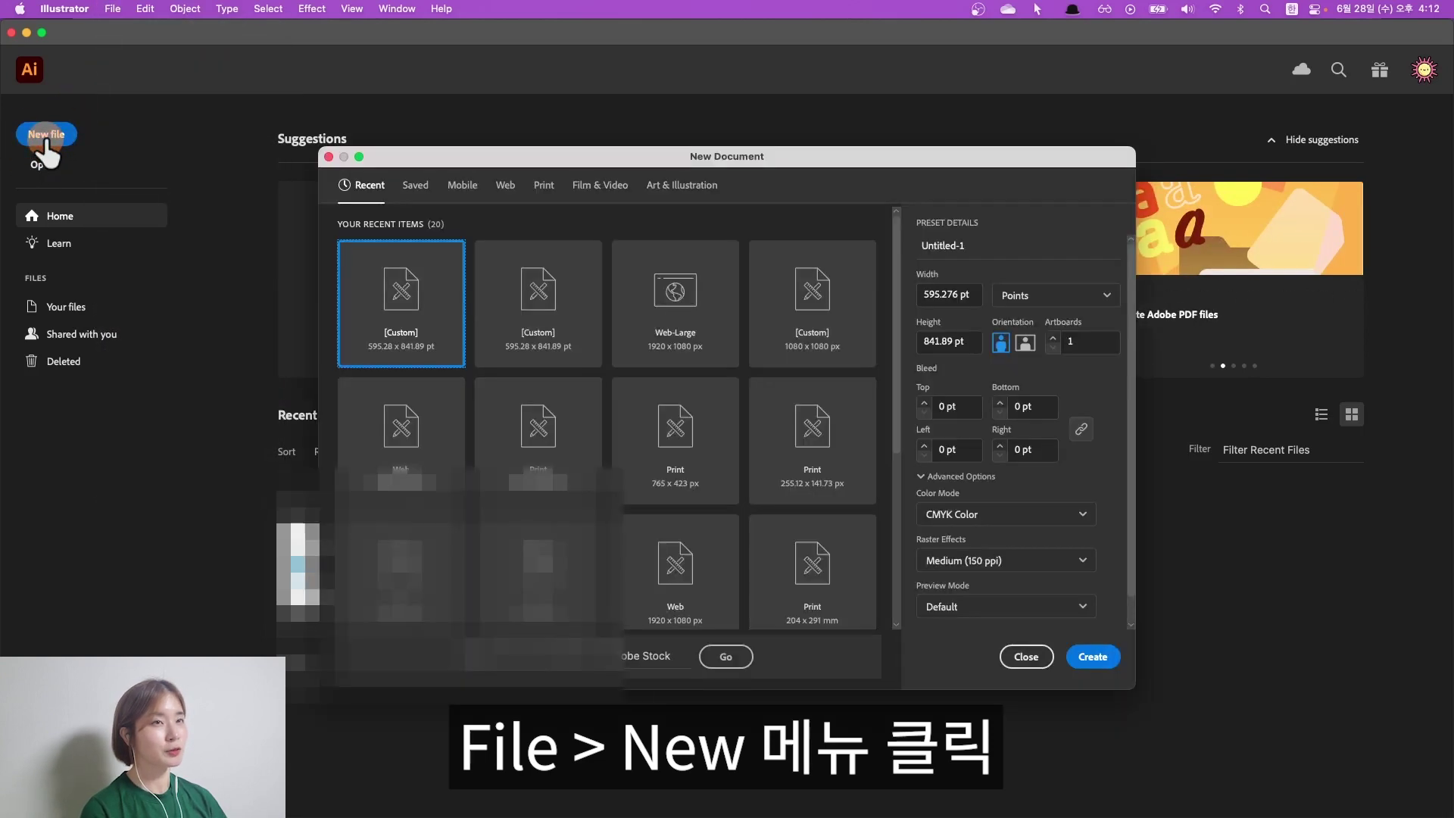
left_click(400, 290)
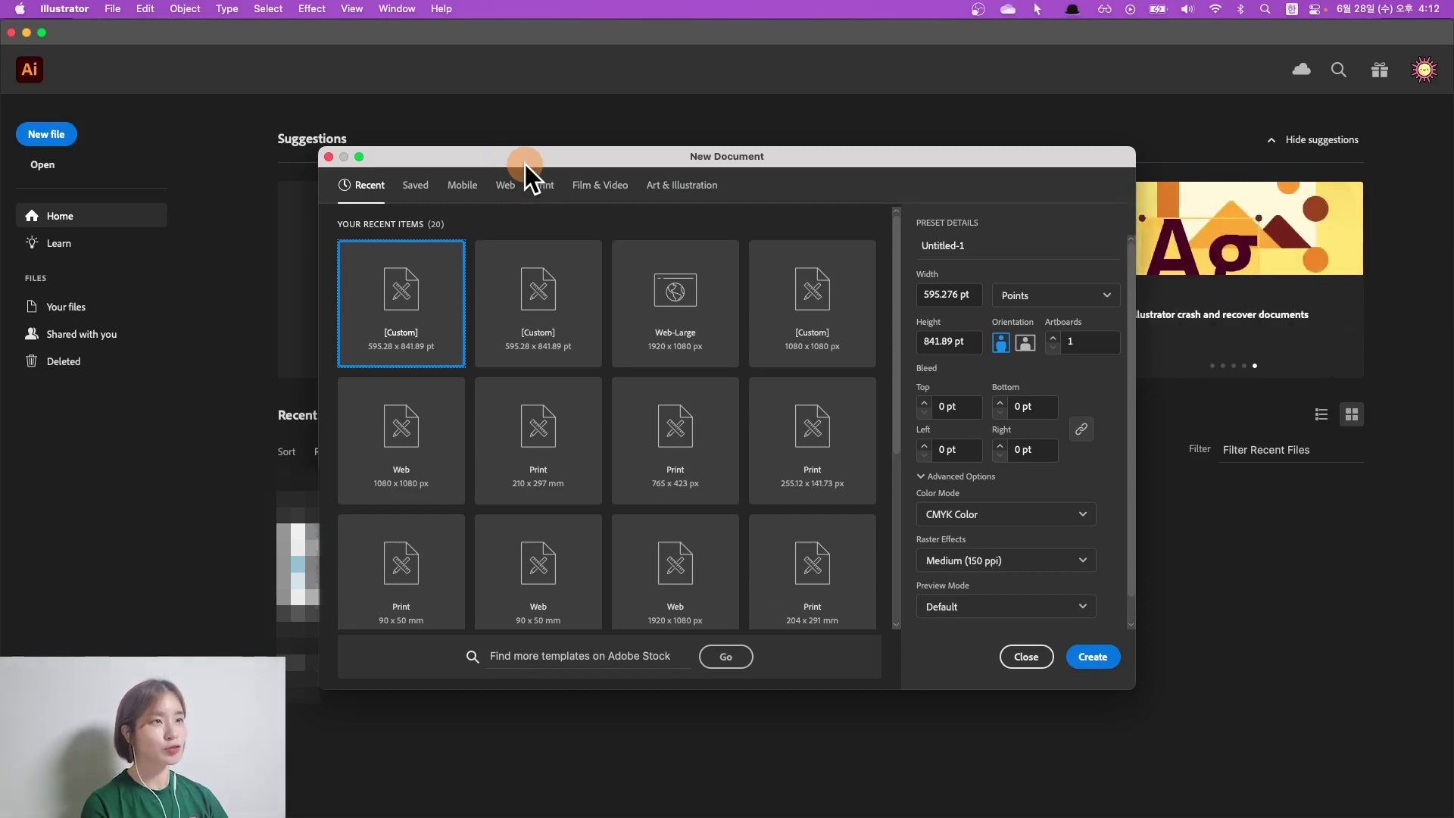
left_click(505, 186)
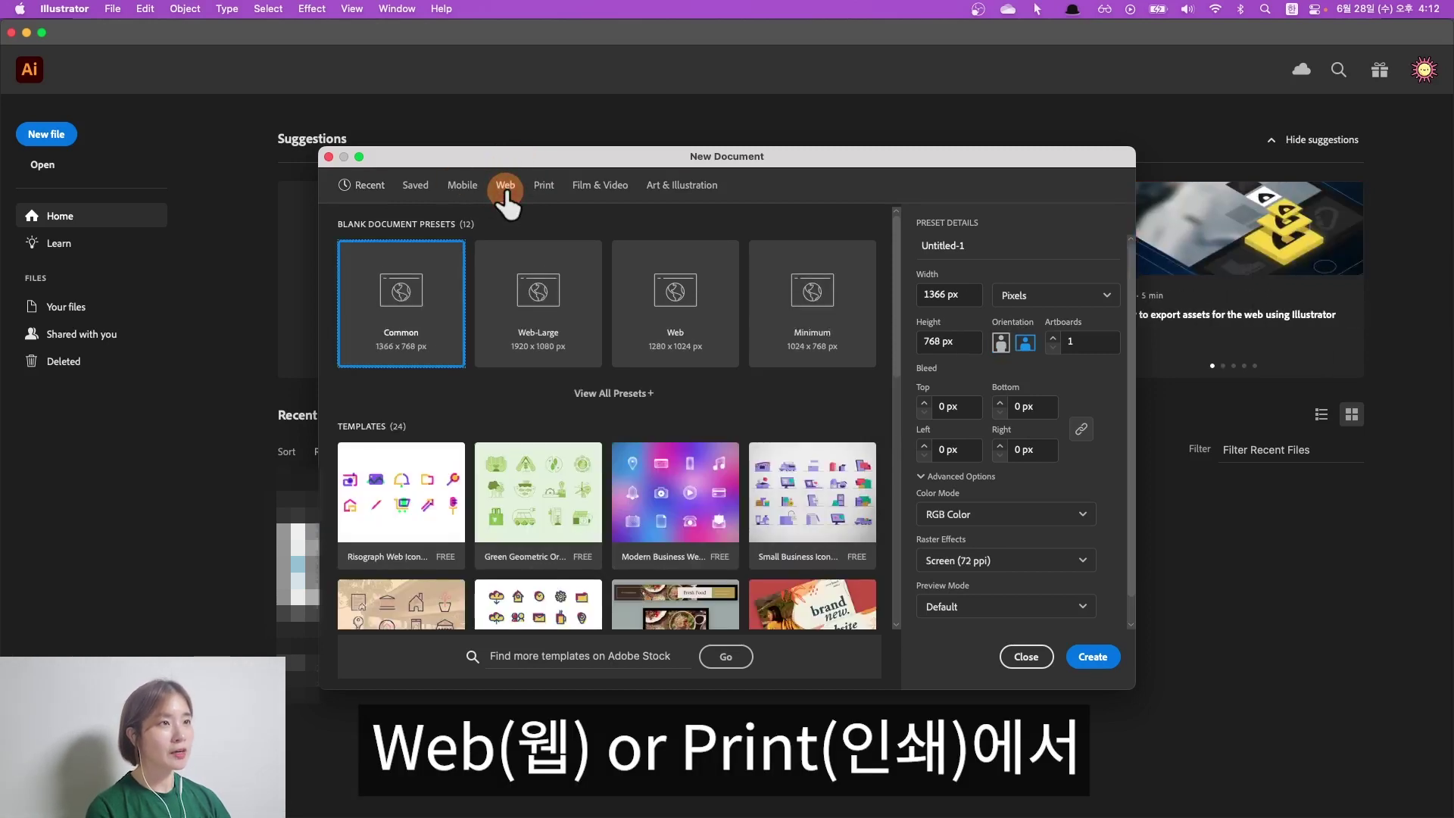
left_click(543, 188)
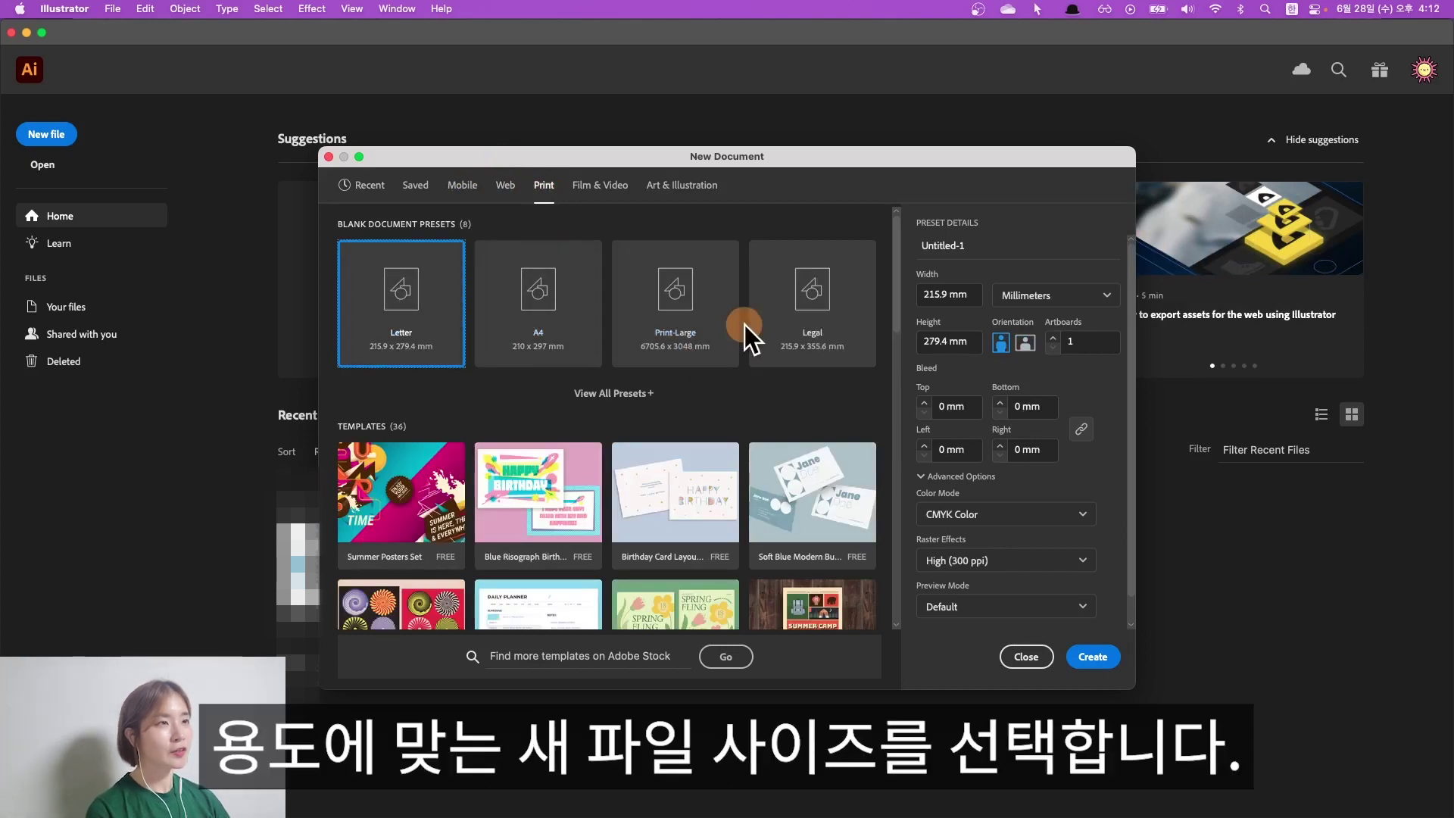
left_click(512, 187)
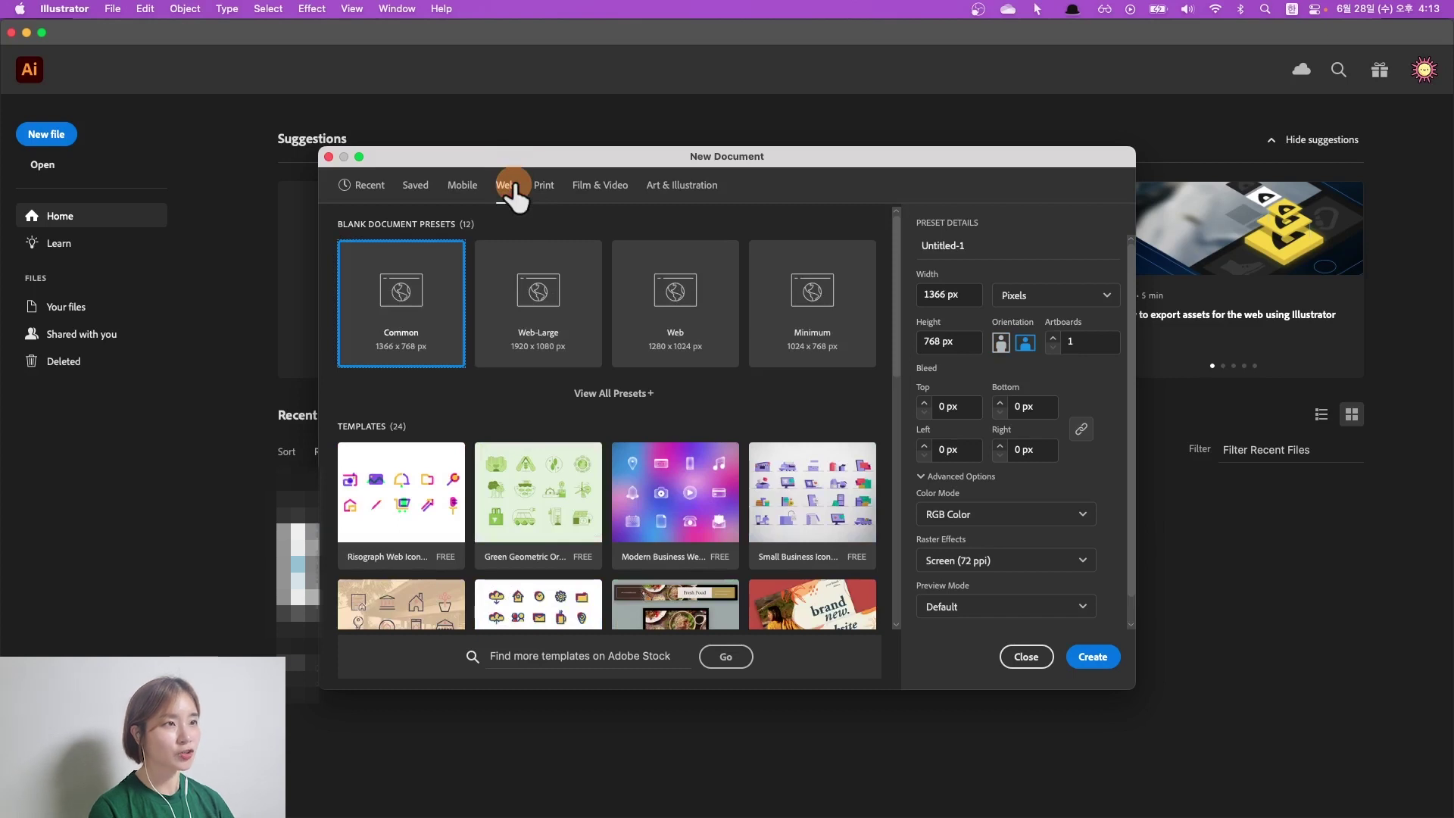
left_click(544, 187)
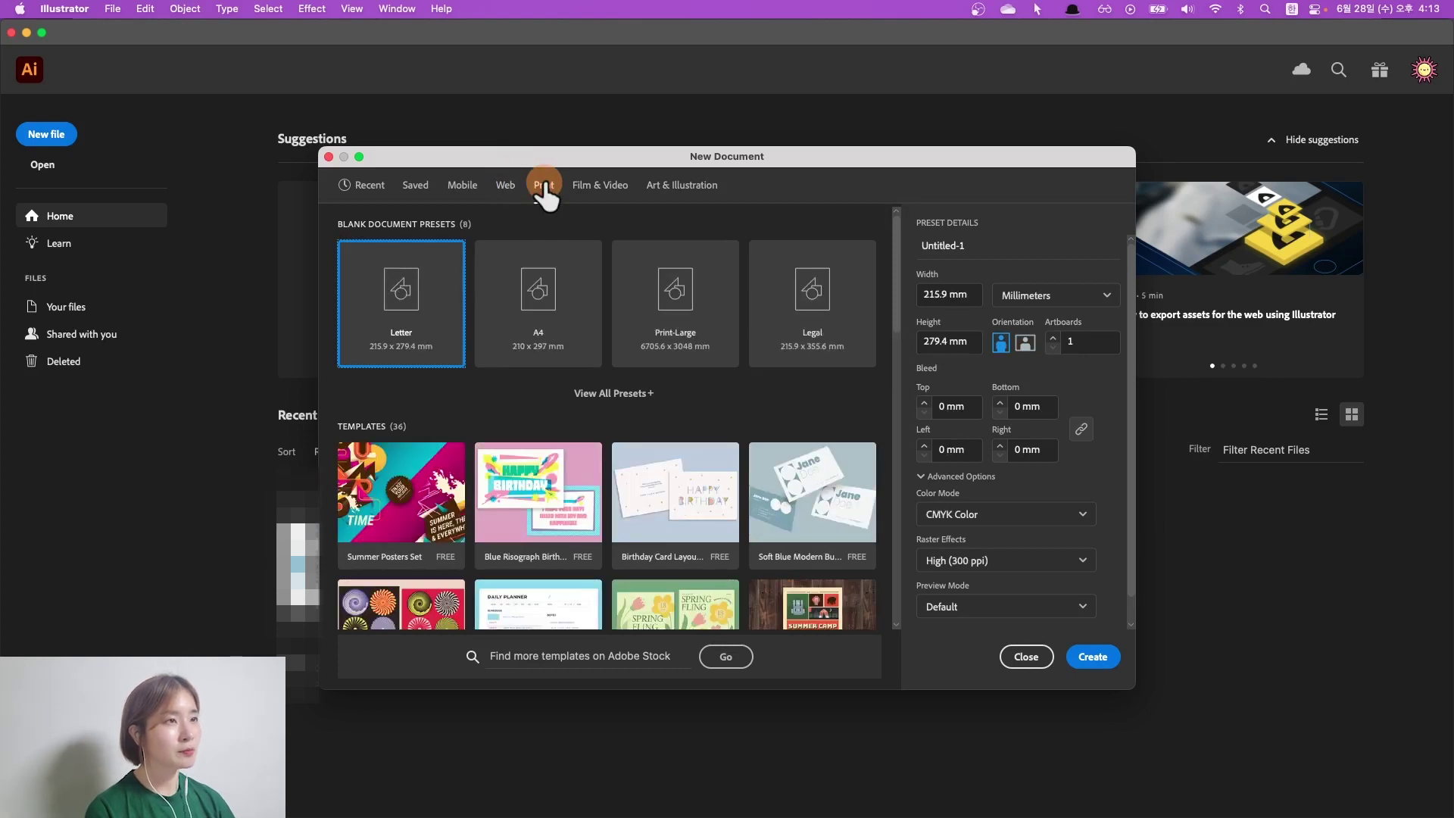
left_click(531, 297)
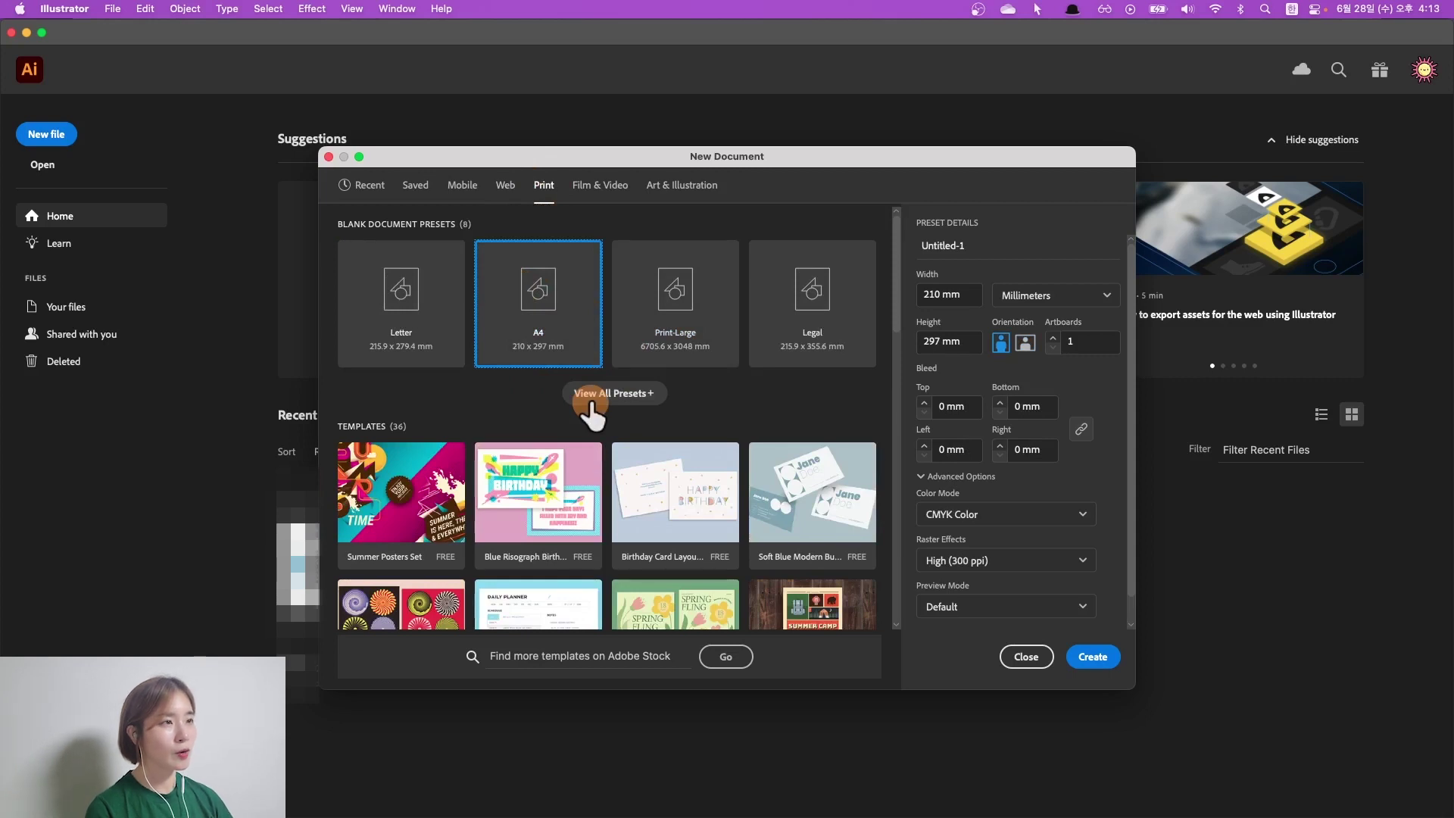
left_click(931, 432)
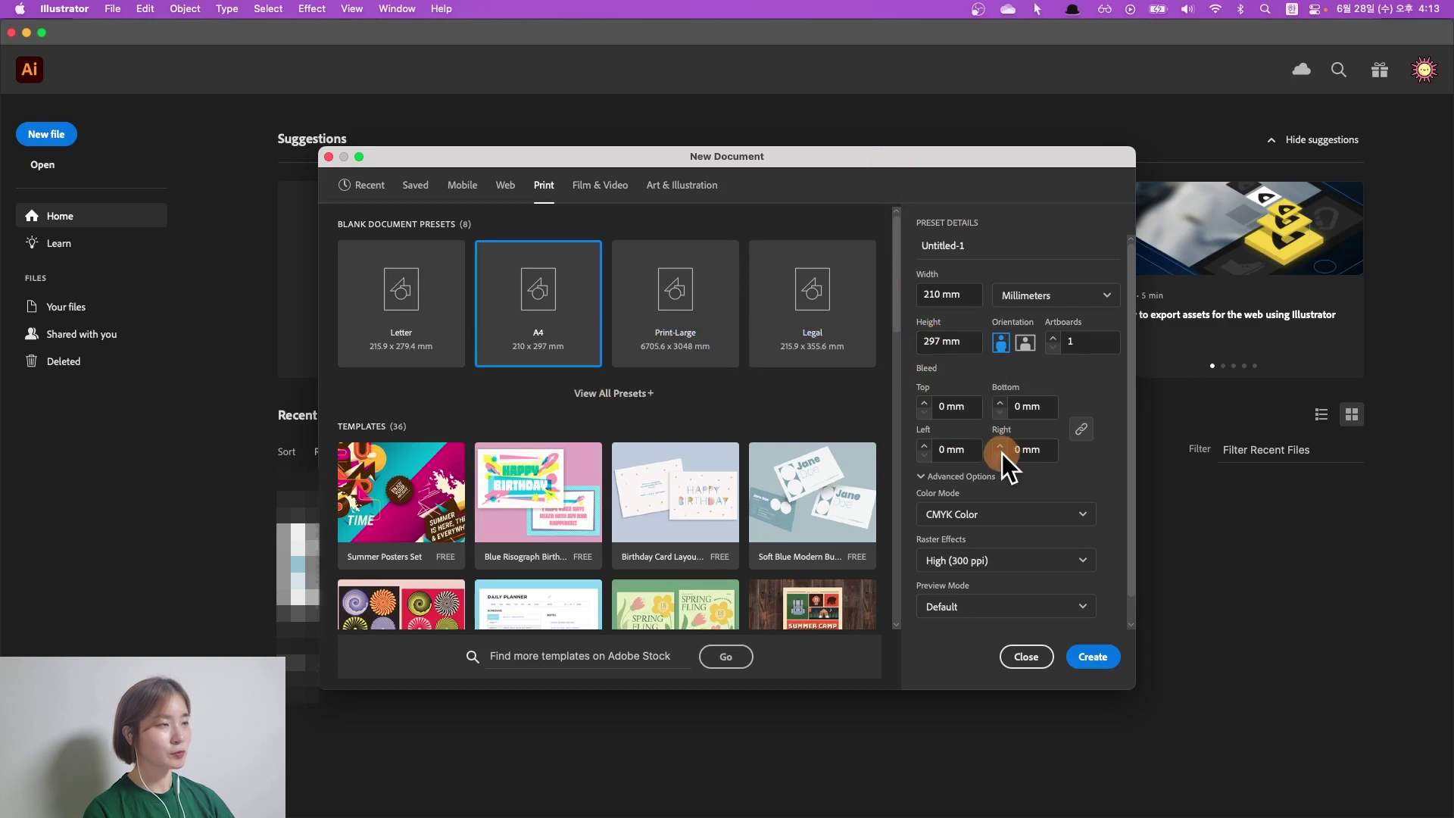
double_click(519, 297)
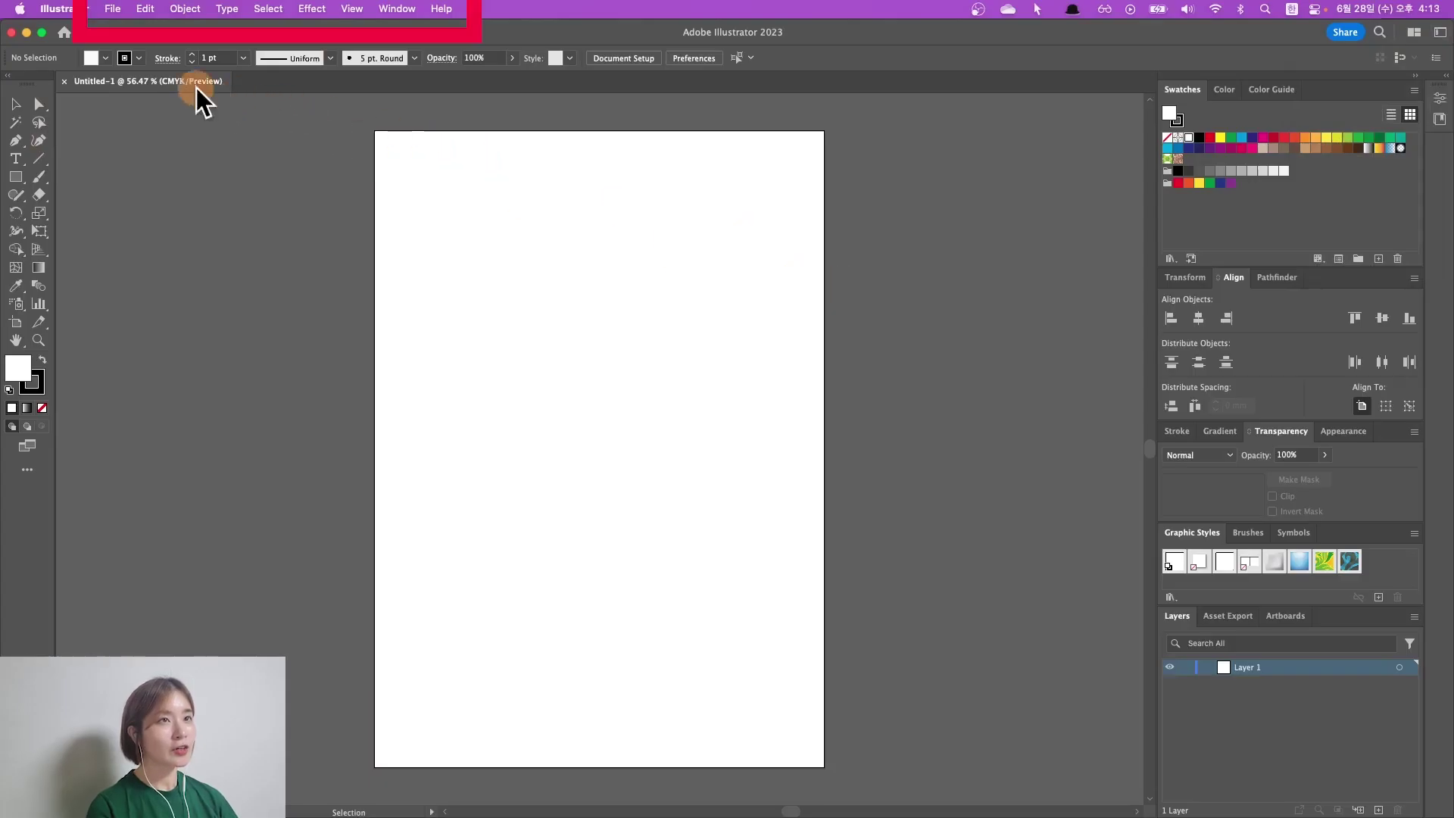
Browse the File and Edit menus, then select the Rectangle tool and show its shape flyout
left_click(106, 9)
mouse_move(145, 9)
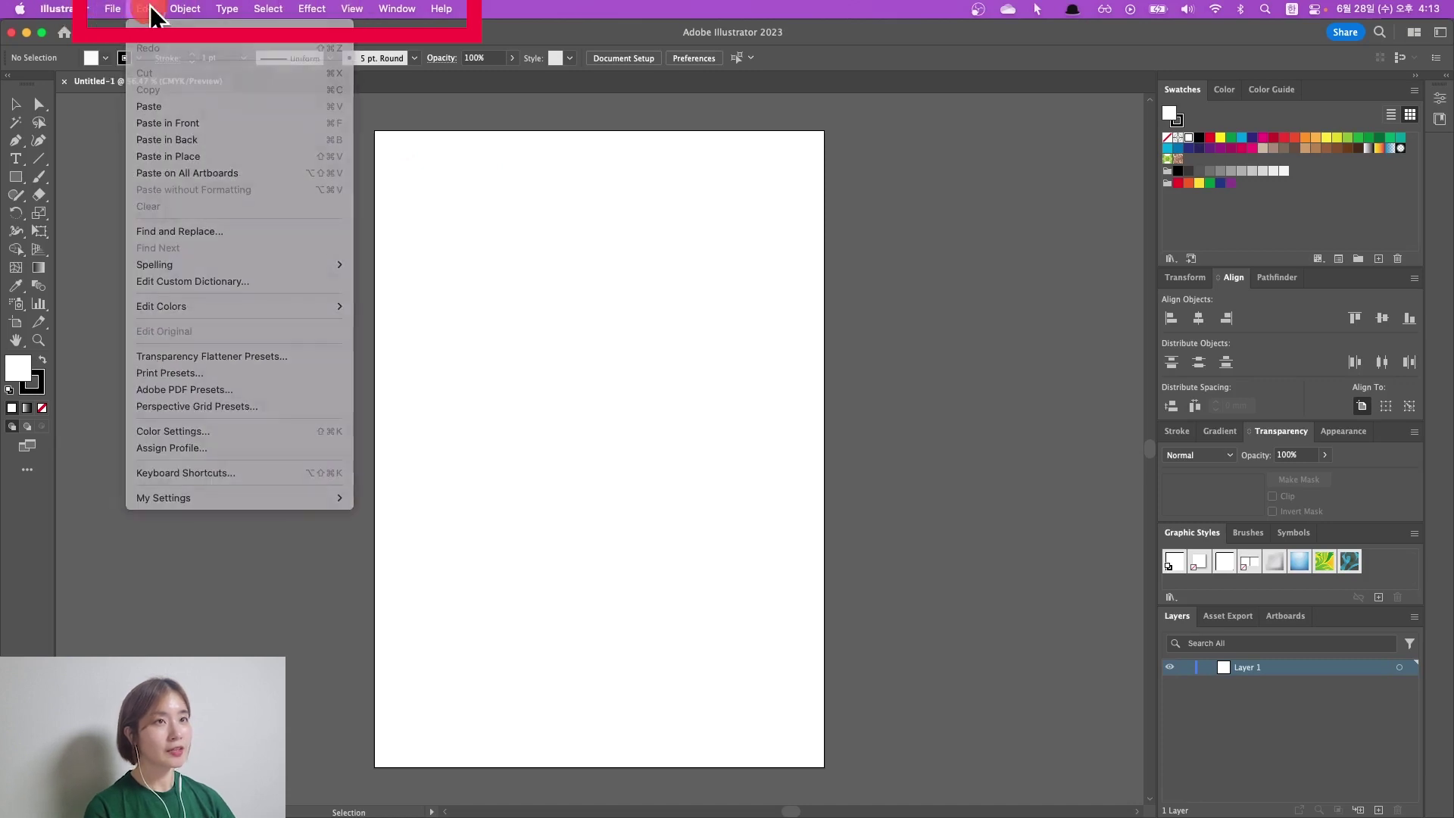
left_click(155, 14)
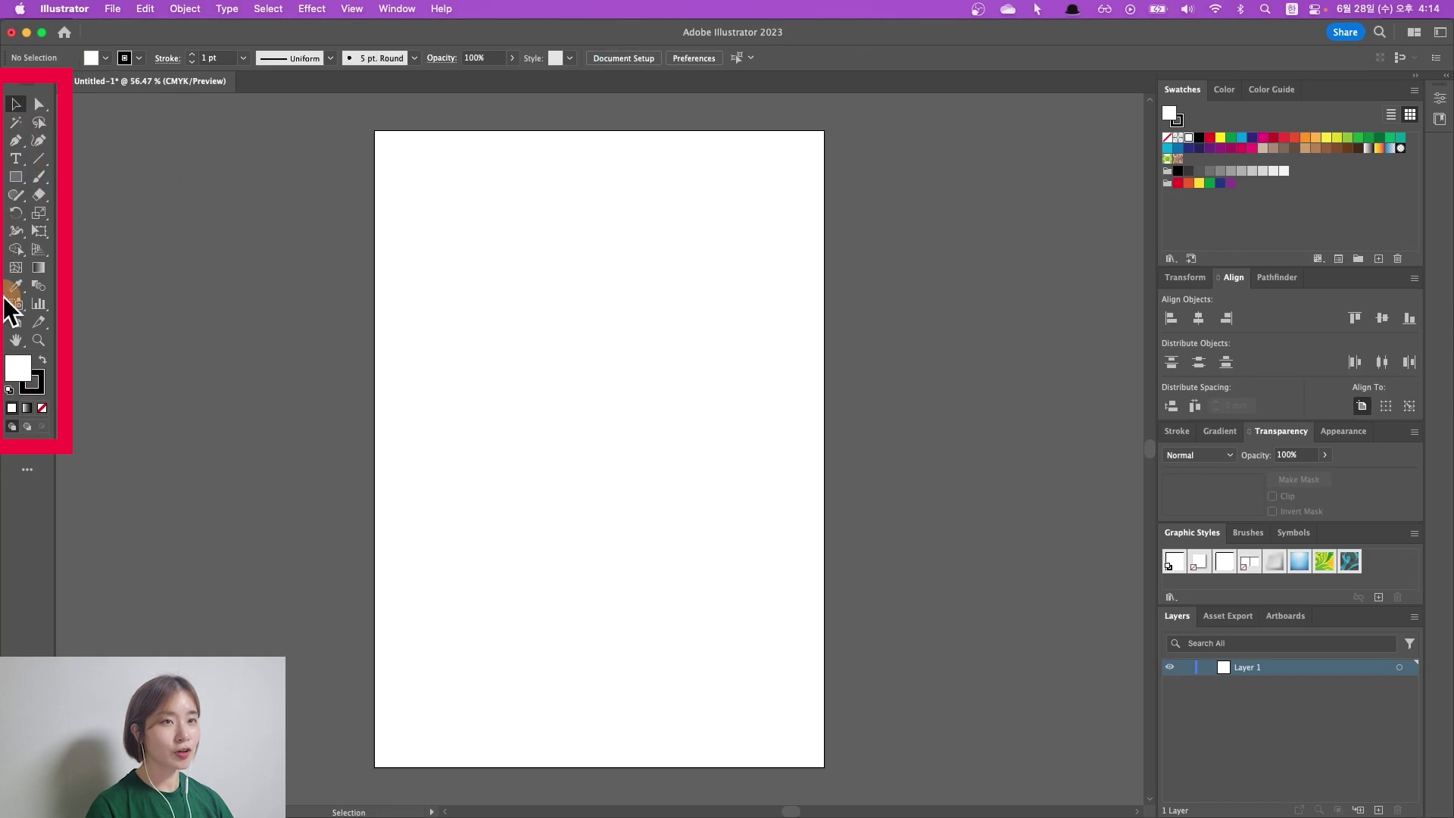
left_click(15, 177)
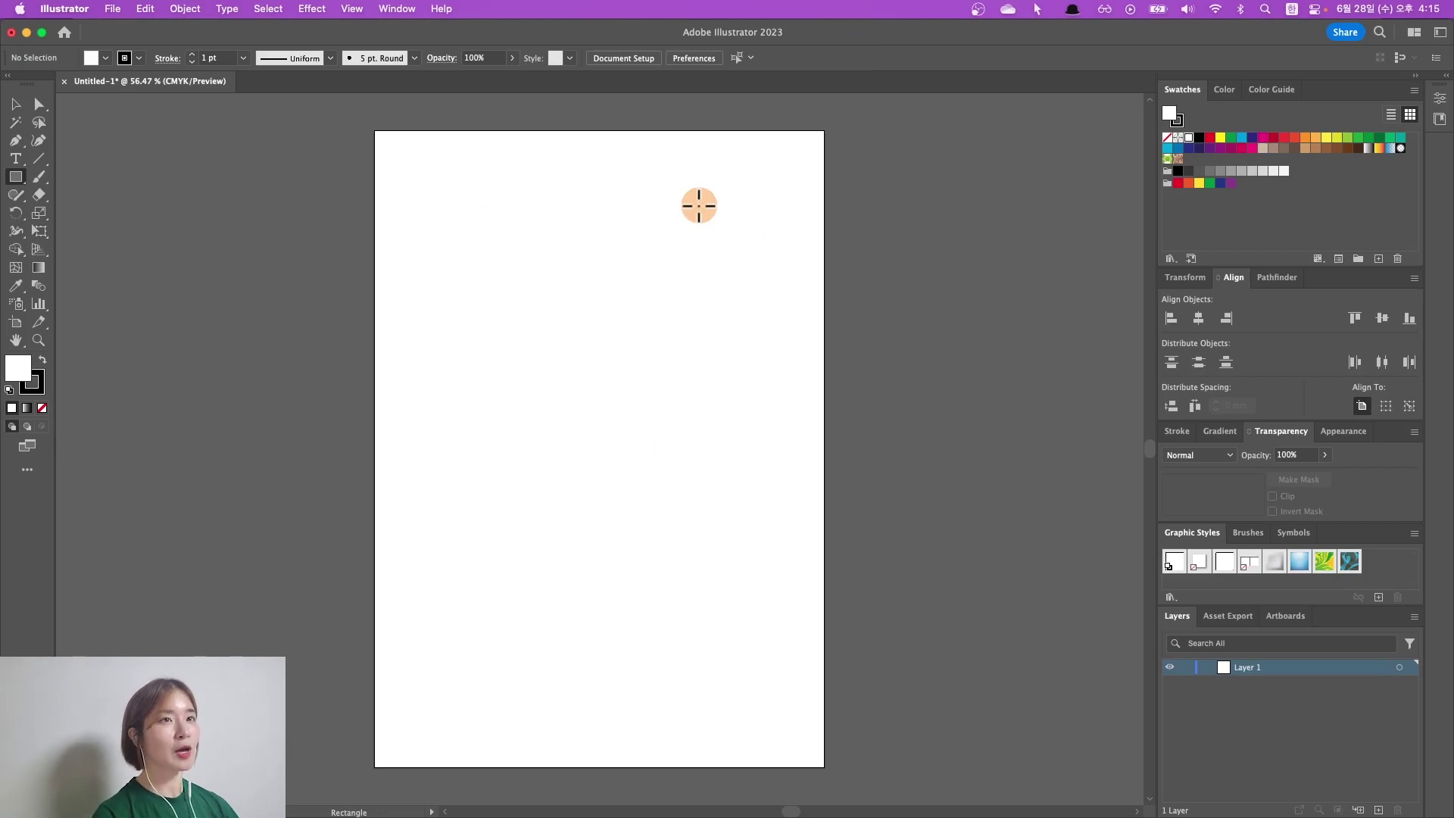
left_click(16, 177)
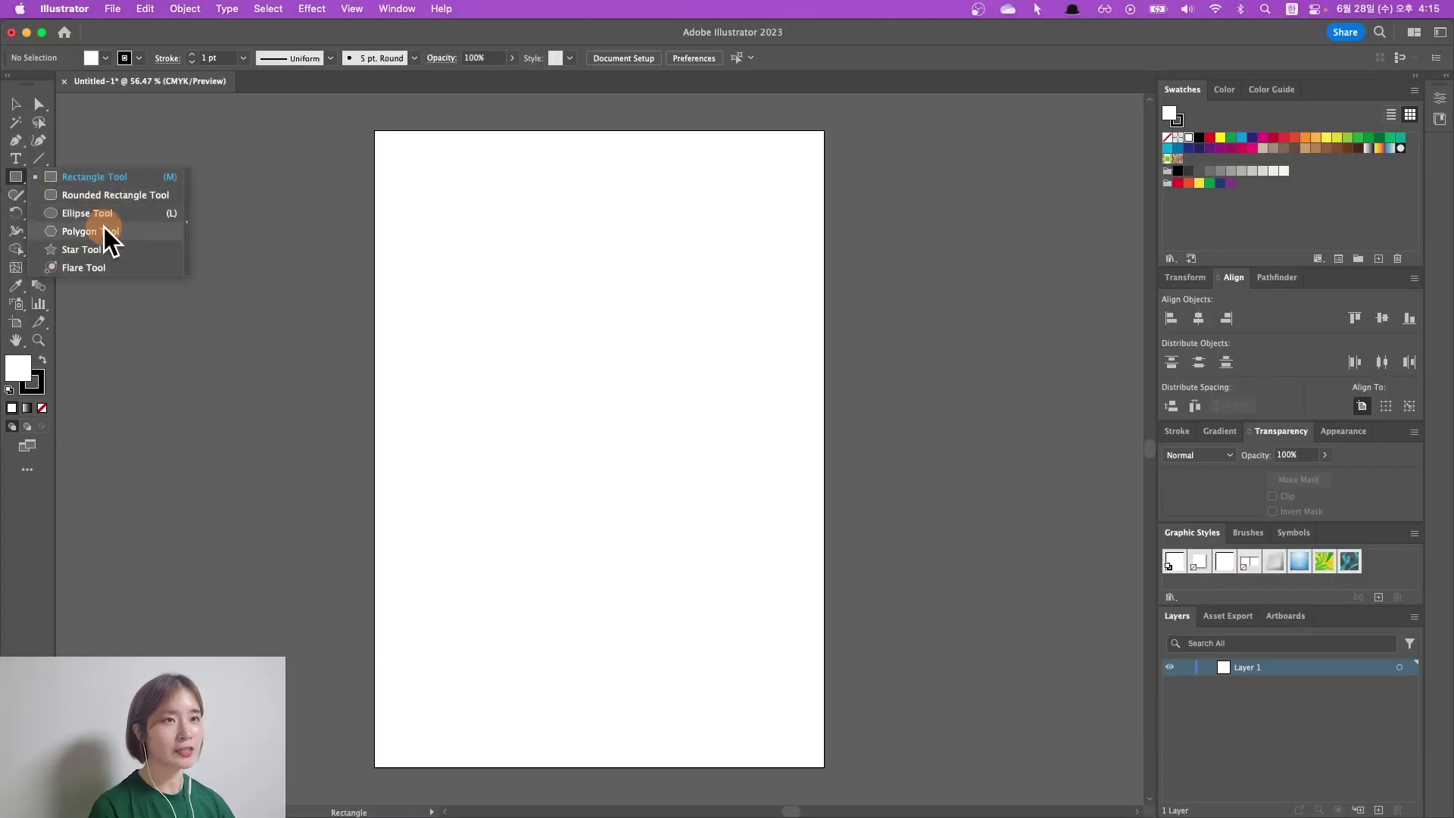
Draw an 83.785 mm square near the page's top left and fill it green
left_click(84, 177)
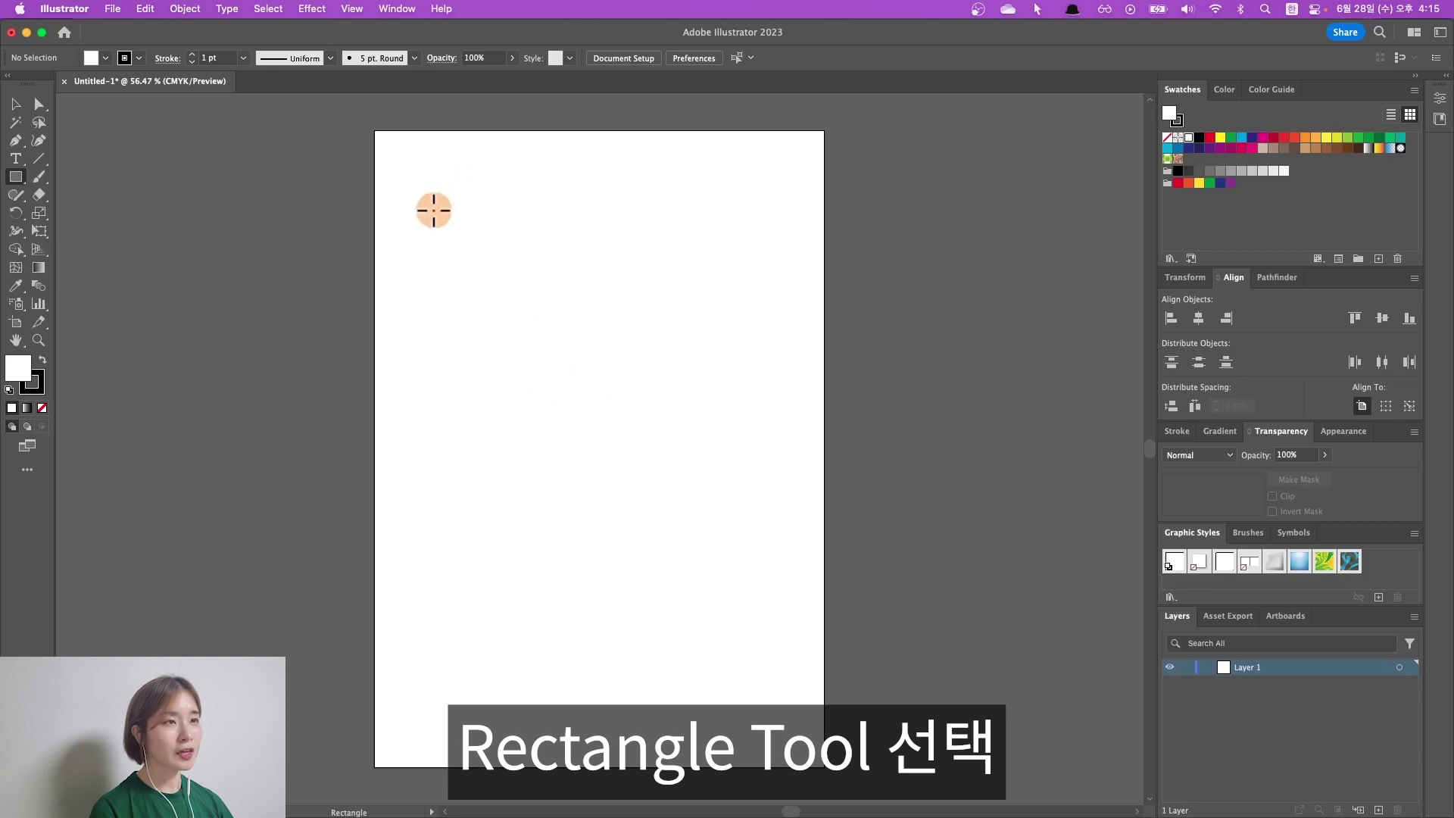
left_click_drag(433, 210, 612, 390)
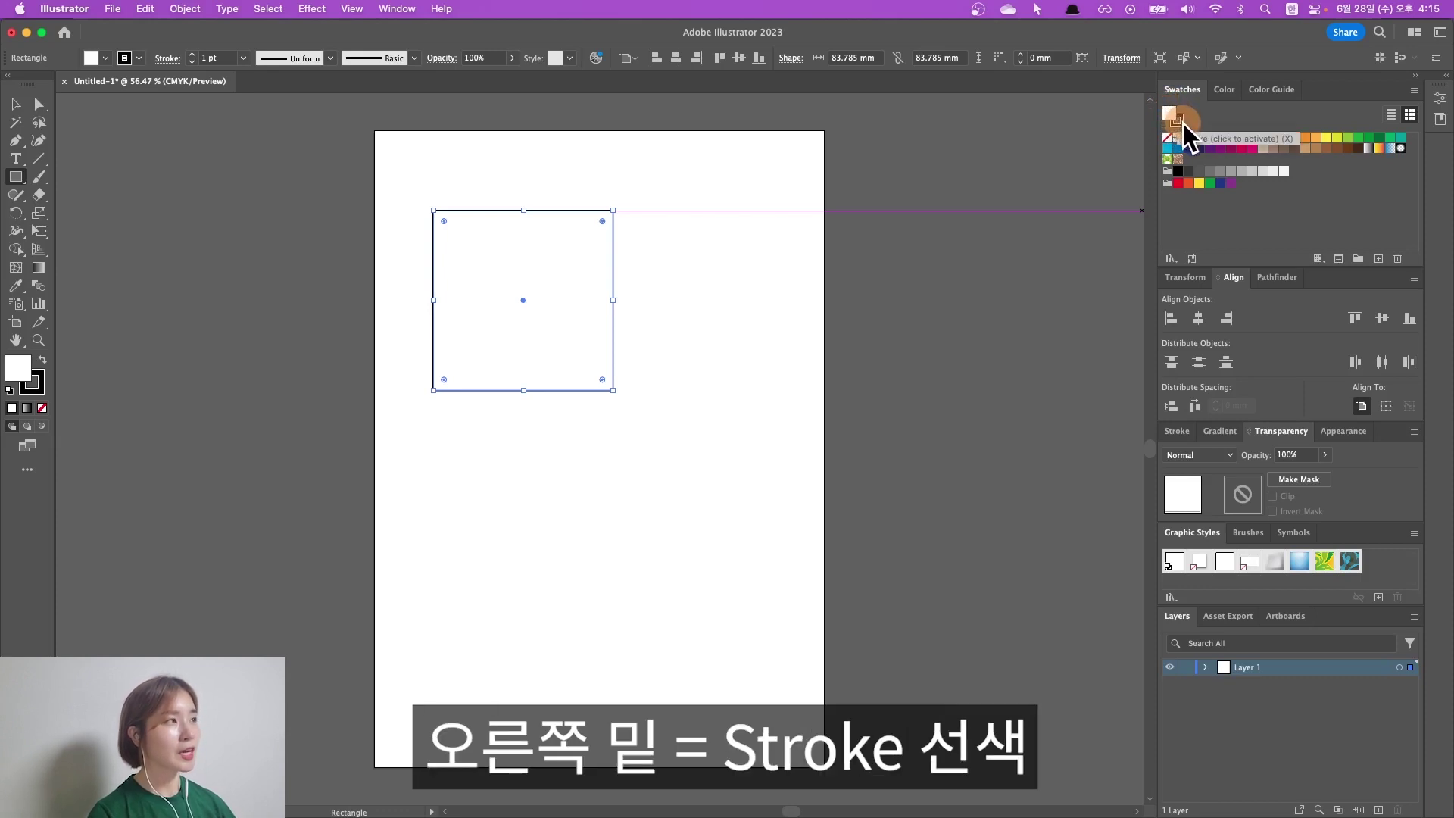
left_click(1183, 124)
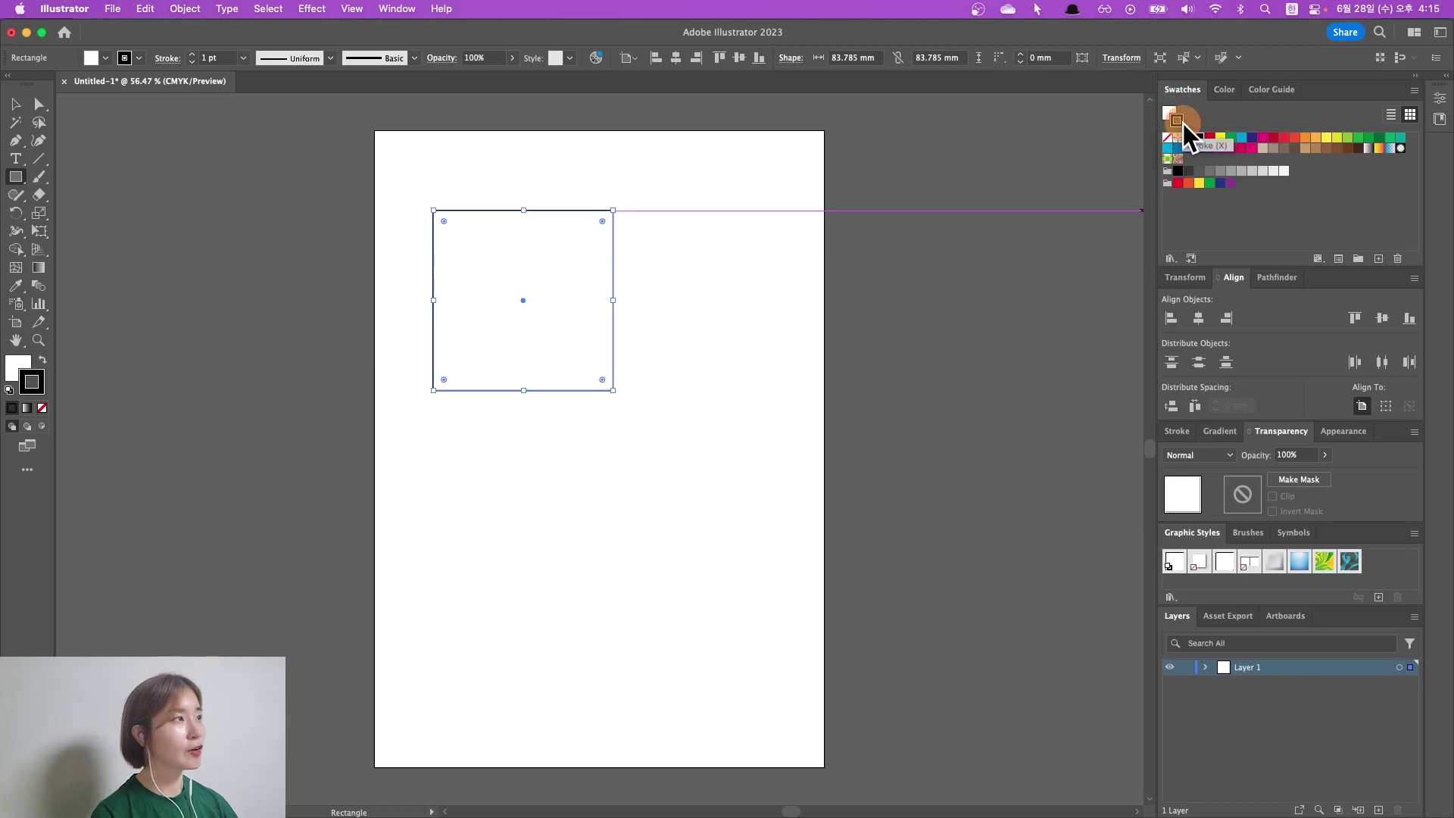
left_click(1170, 112)
left_click(1179, 122)
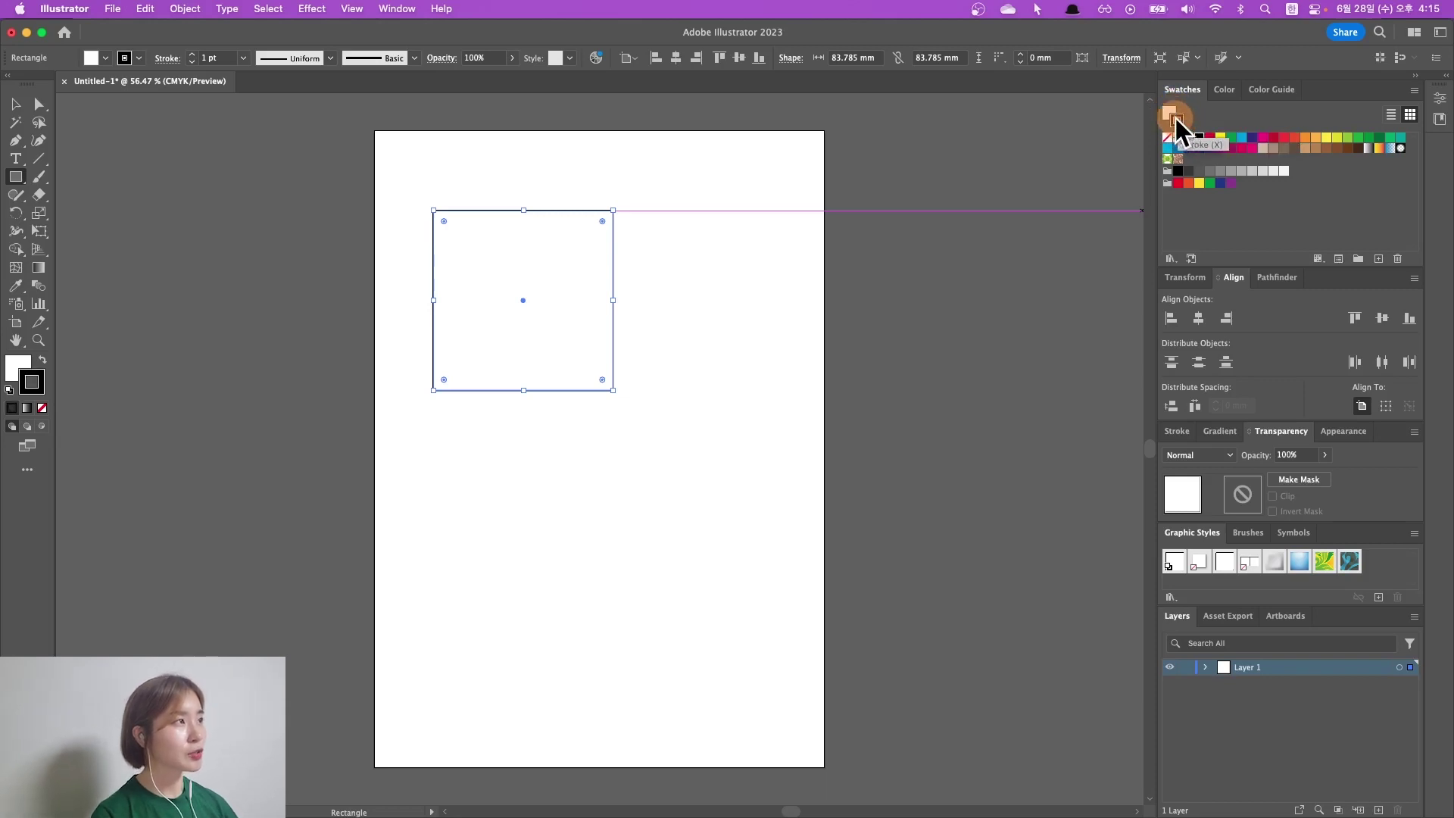
left_click(1167, 112)
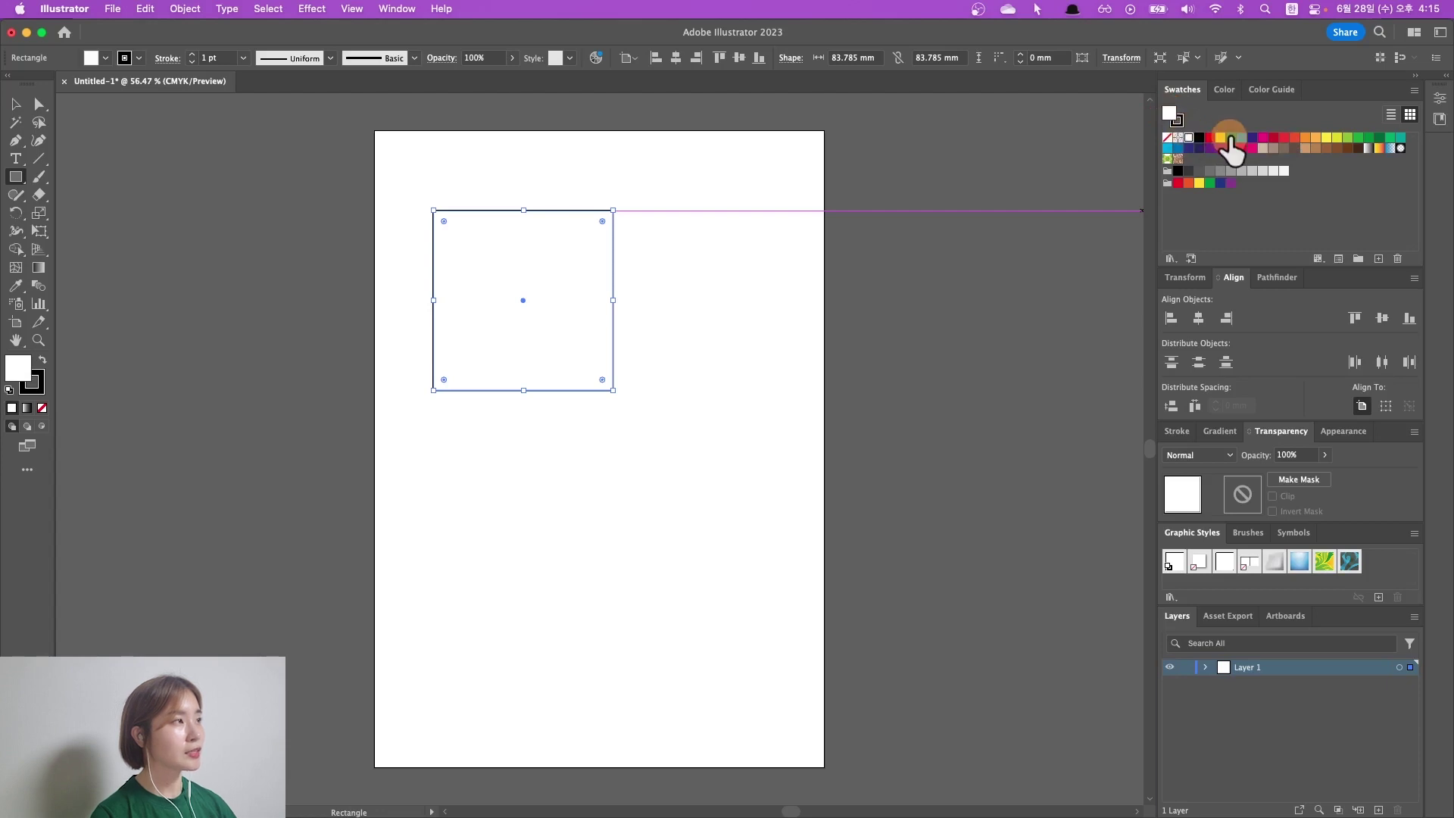
left_click(1231, 137)
Give the square a yellow outline from the Swatches panel
left_click(1179, 123)
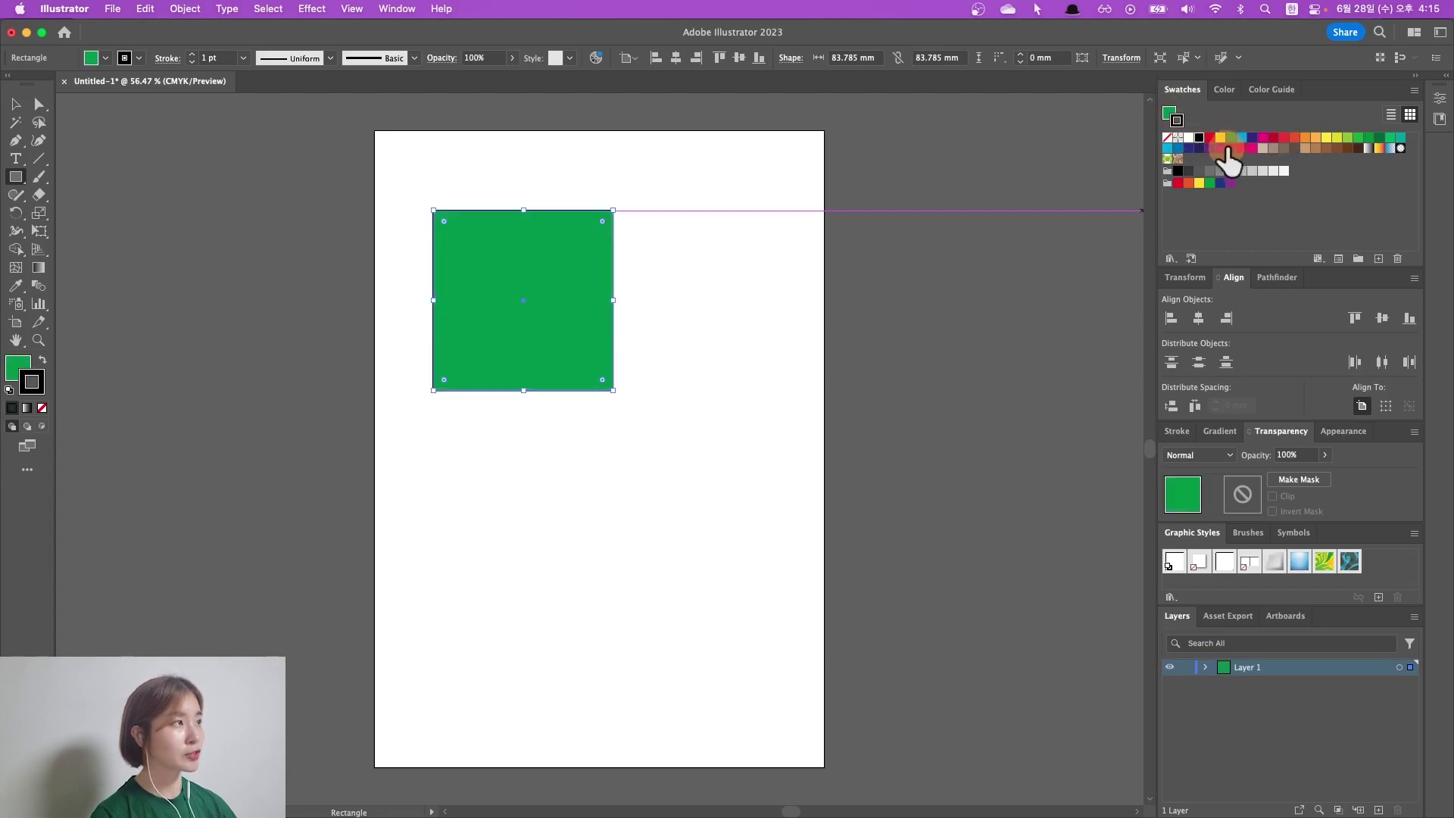
left_click(1220, 137)
left_click(1166, 115)
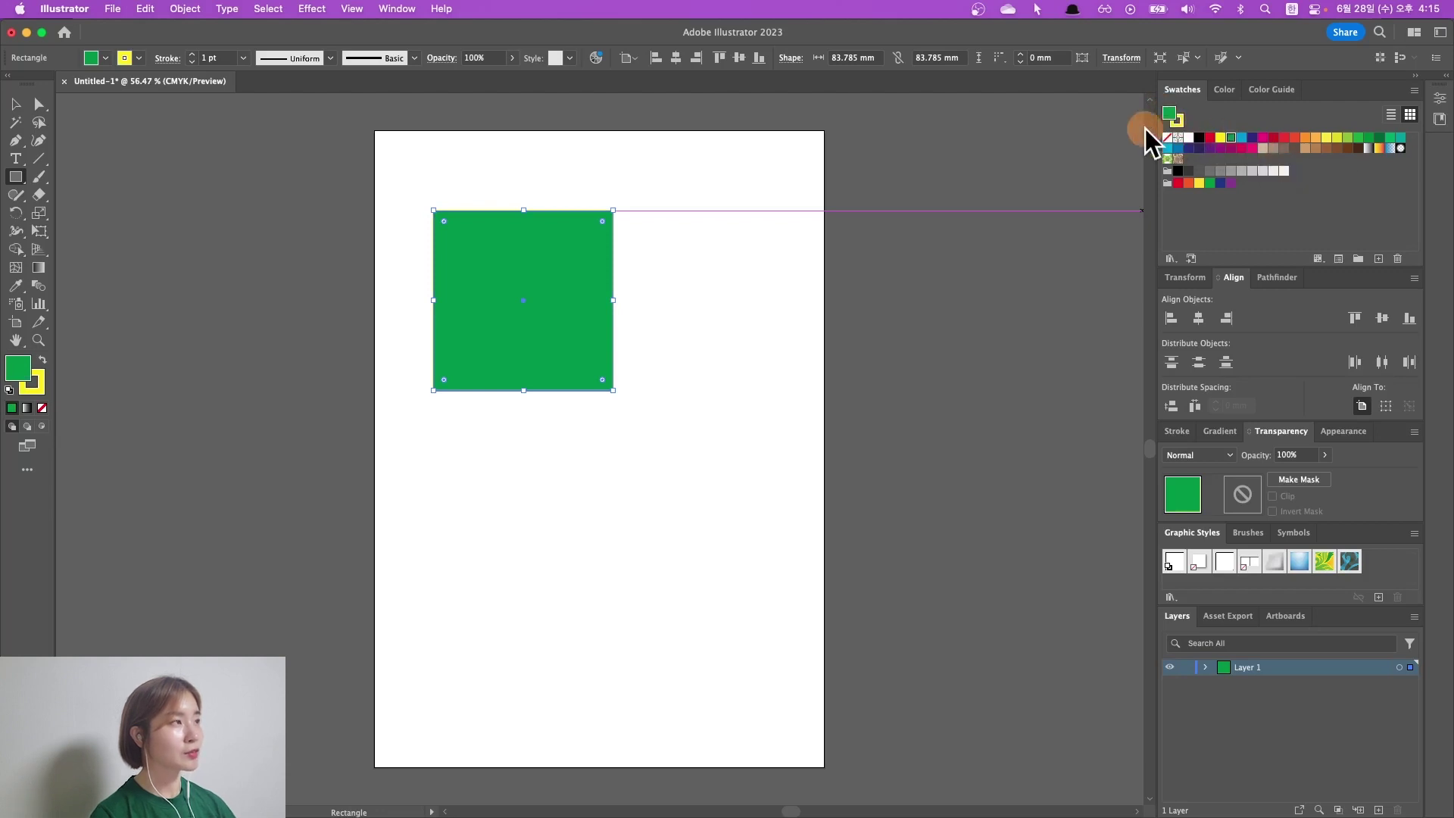
Set the square's outline to dark navy at 7 pt weight
key("x")
left_click(1252, 138)
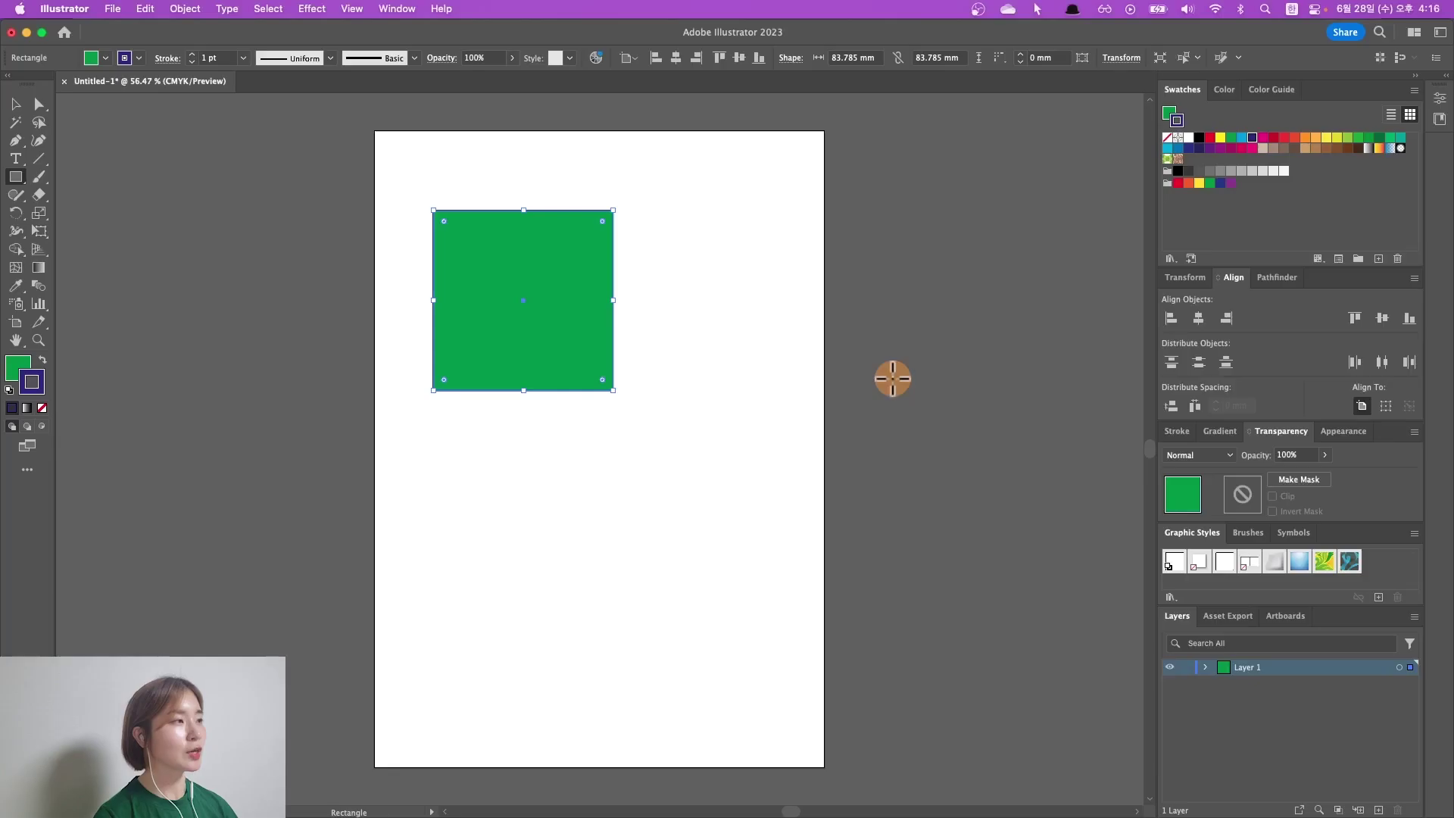
left_click(1177, 432)
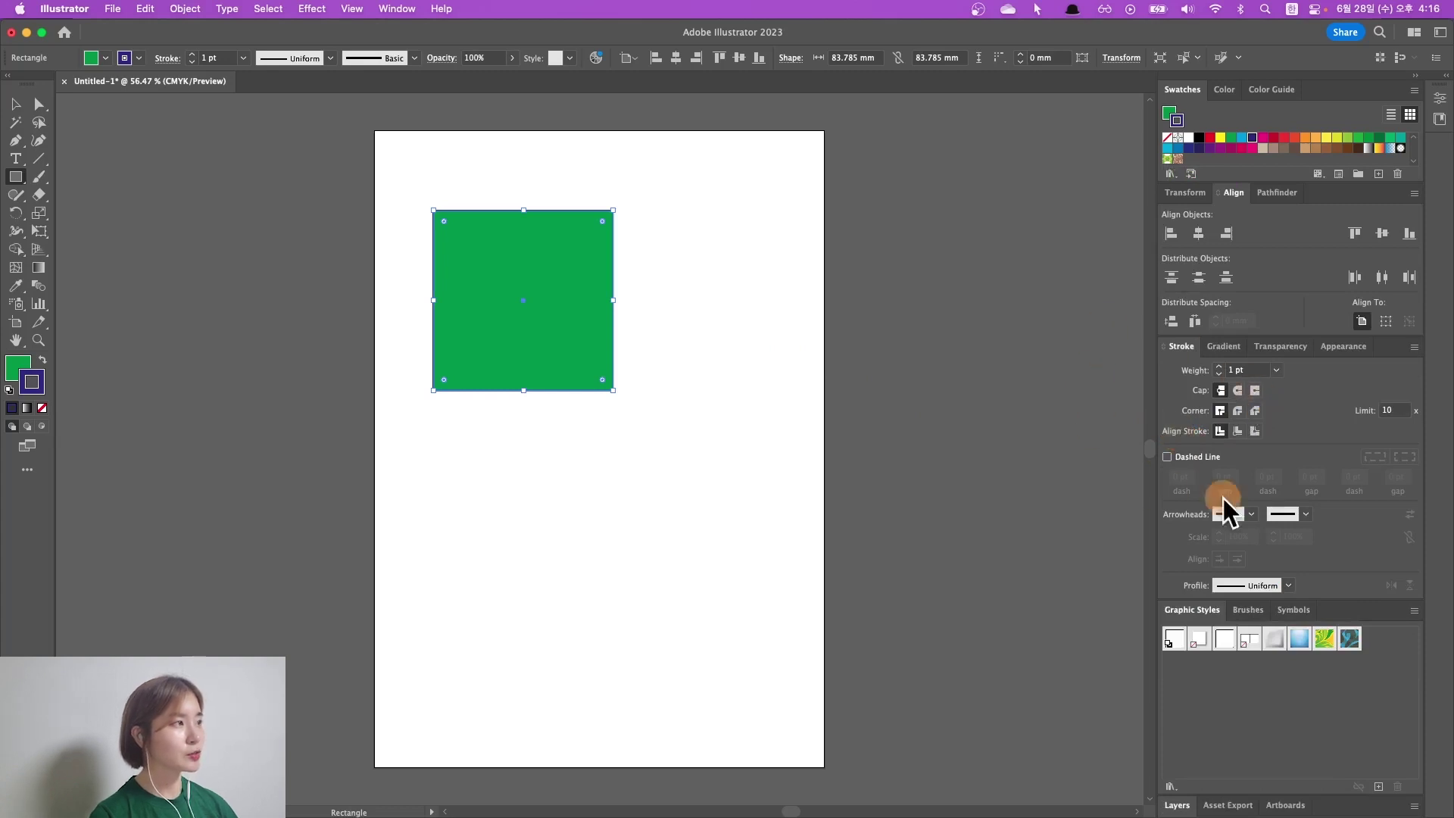
left_click(1220, 367)
left_click(1219, 367)
left_click(1220, 367)
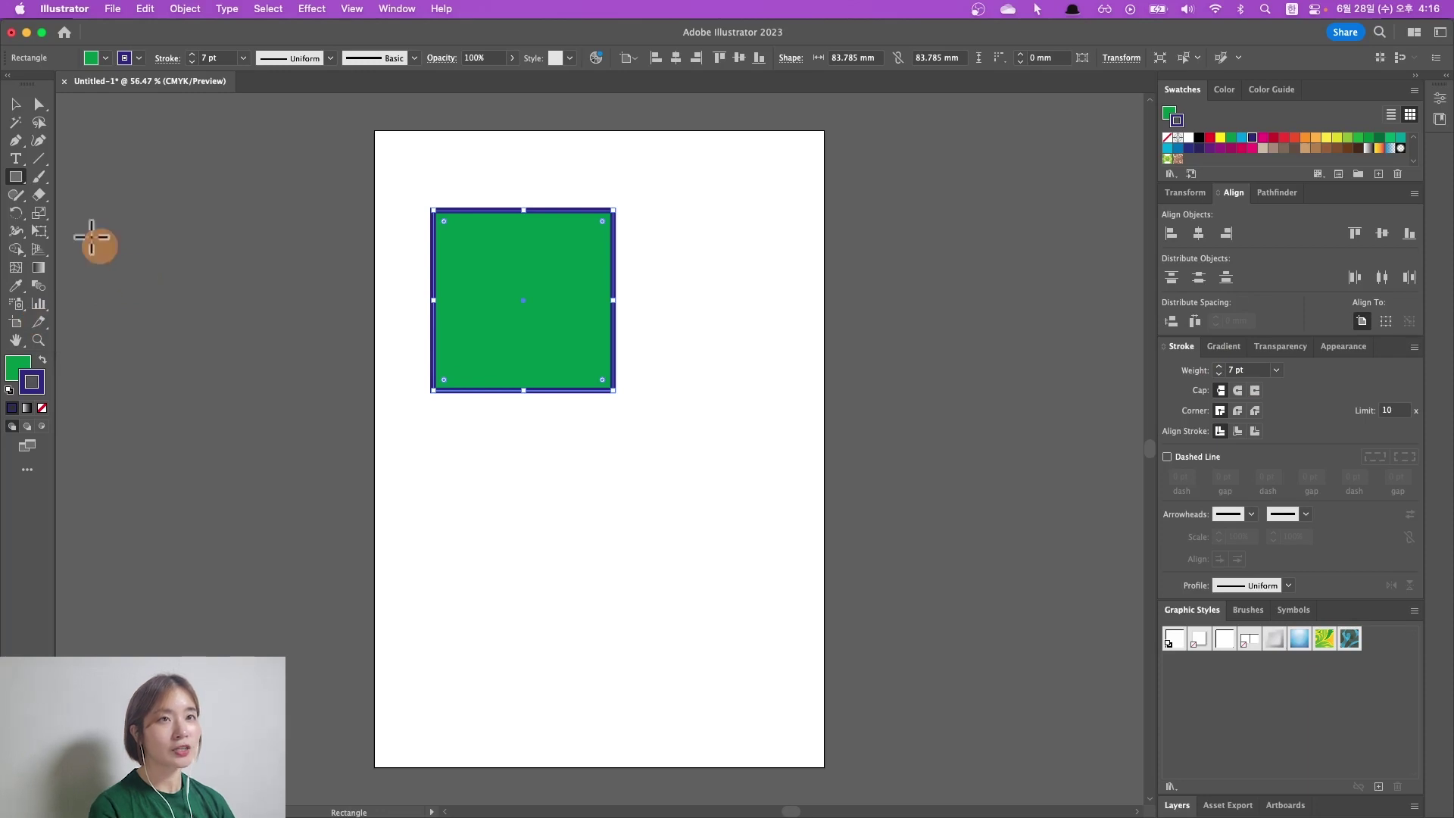
left_click(16, 141)
Draw a closed, tilted four-corner green shape with a navy outline right of the square
left_click(699, 257)
left_click(674, 334)
left_click(731, 403)
left_click(790, 292)
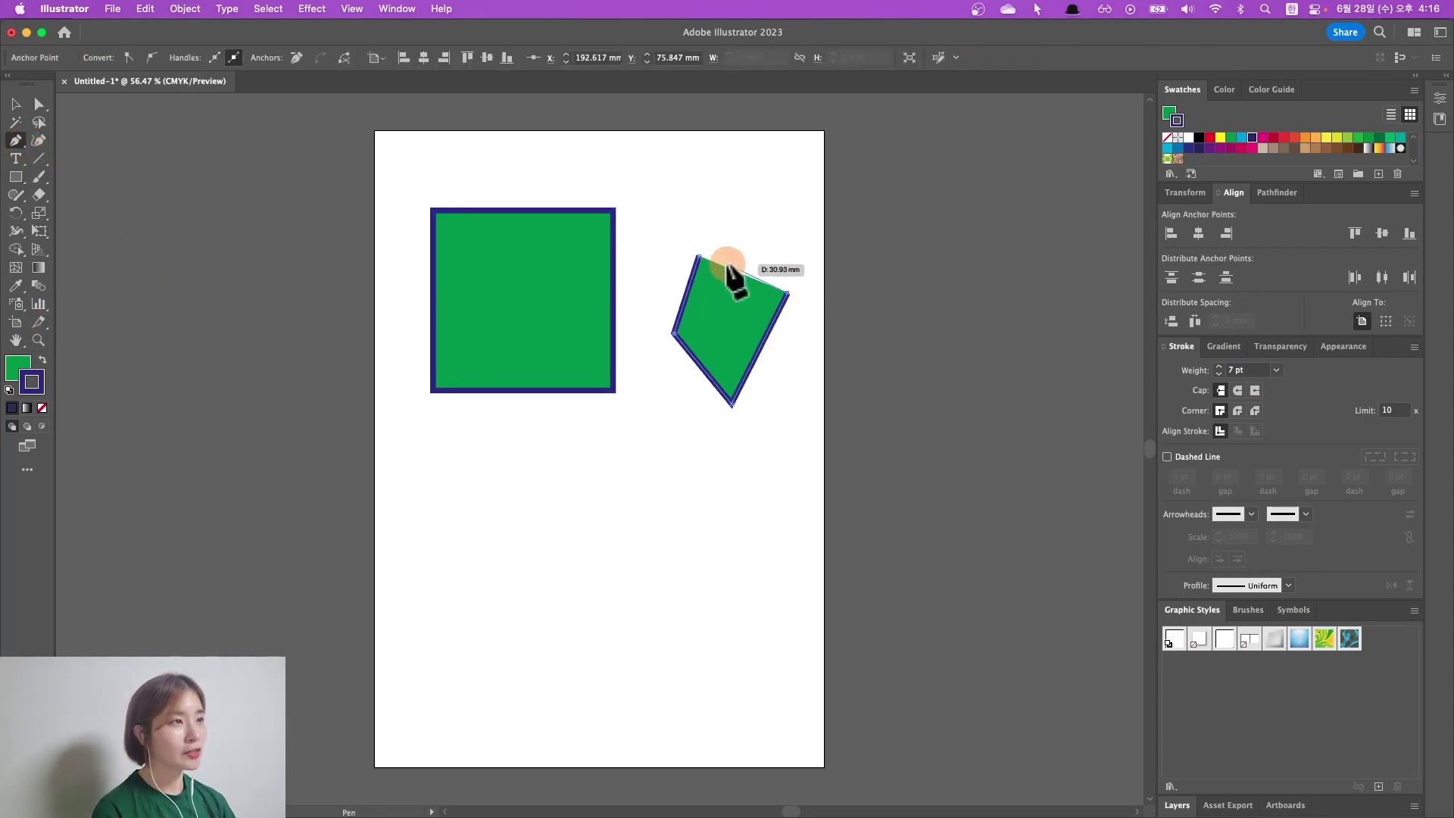
left_click(698, 258)
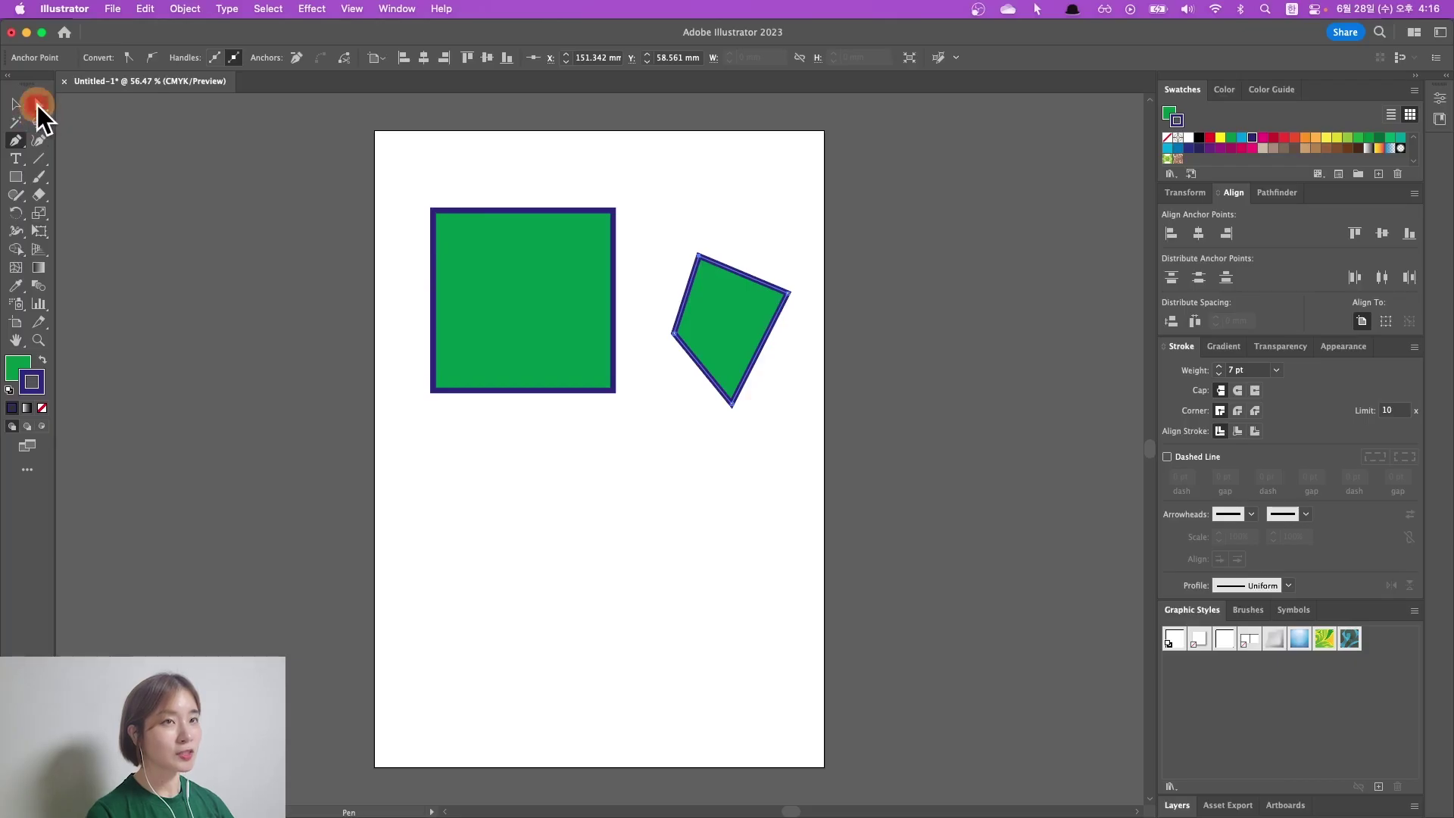
Drag the square's top-left corner up-left and top-right corner up-right into a slanted quadrilateral
left_click(38, 104)
left_click(121, 106)
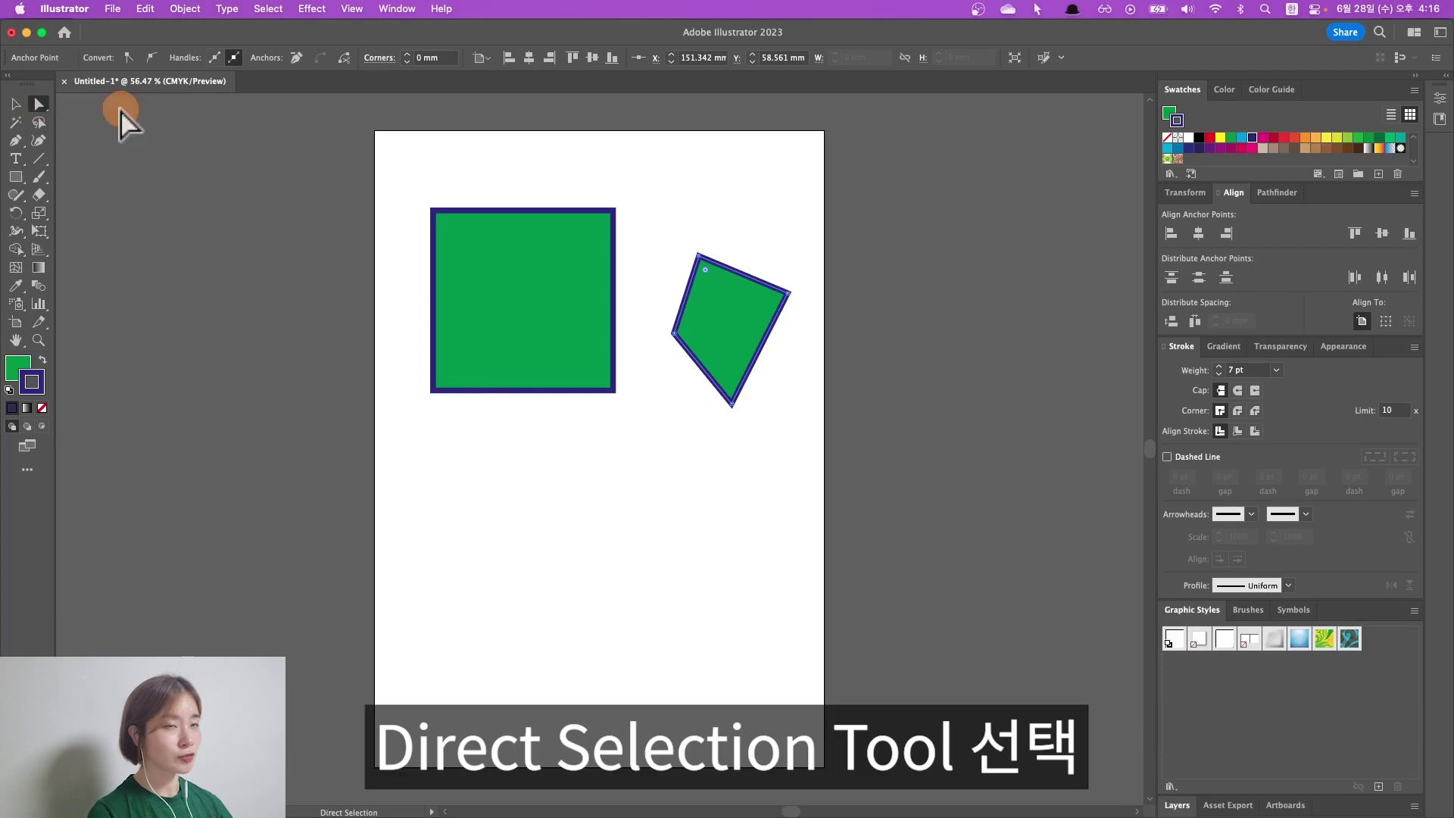
left_click(497, 302)
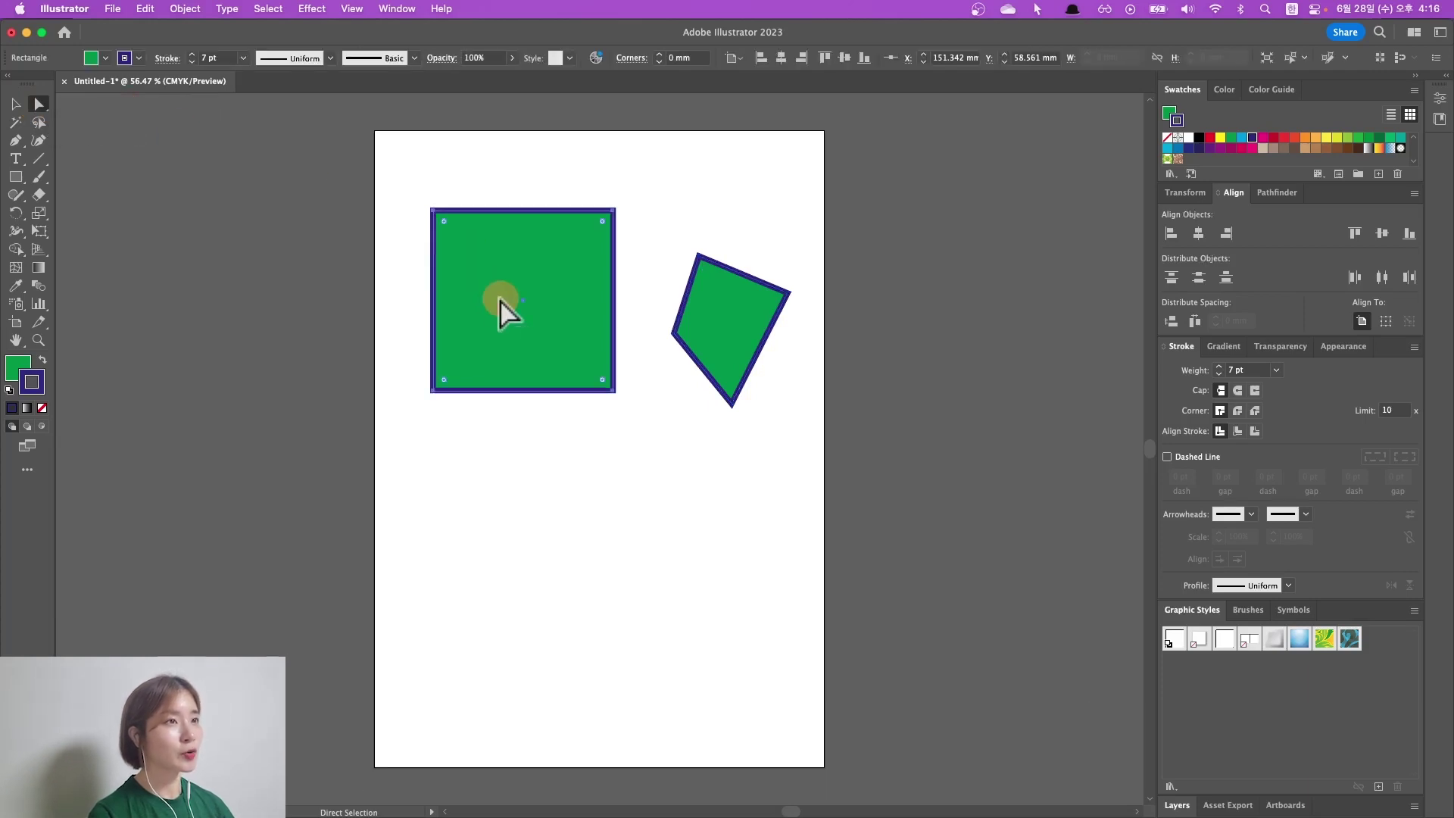
left_click(436, 213)
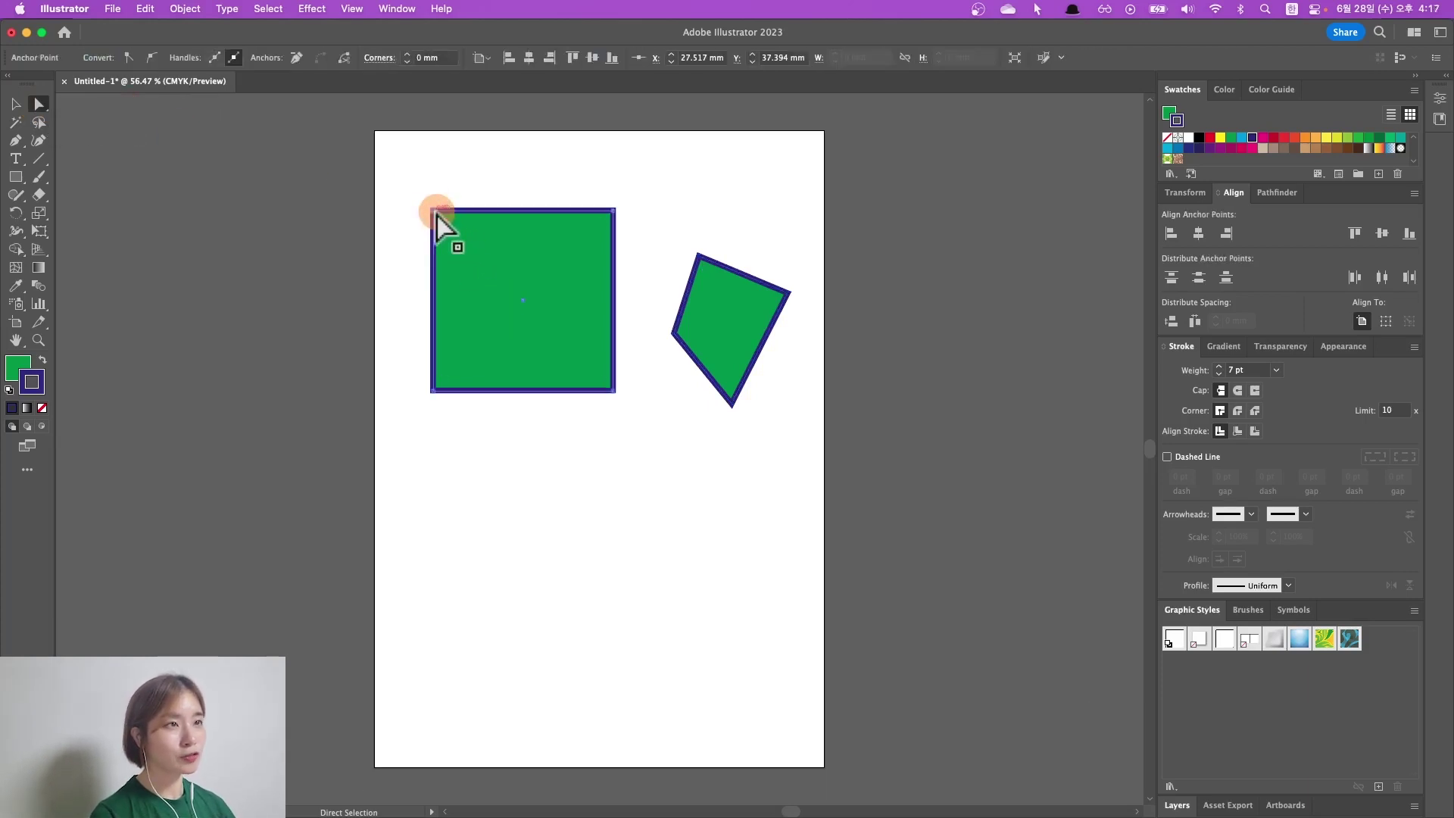
left_click_drag(437, 213, 424, 197)
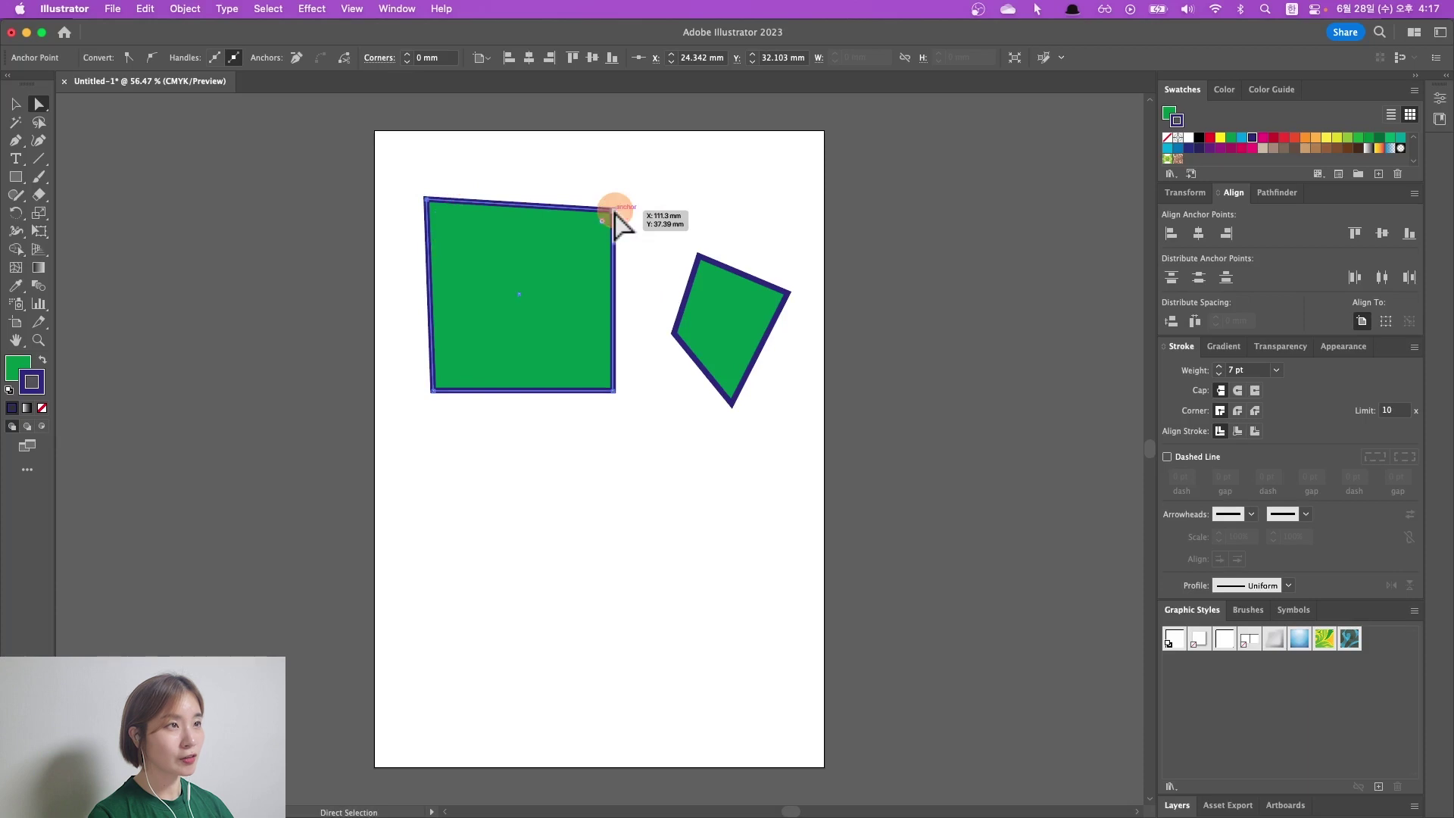
left_click_drag(614, 210, 635, 175)
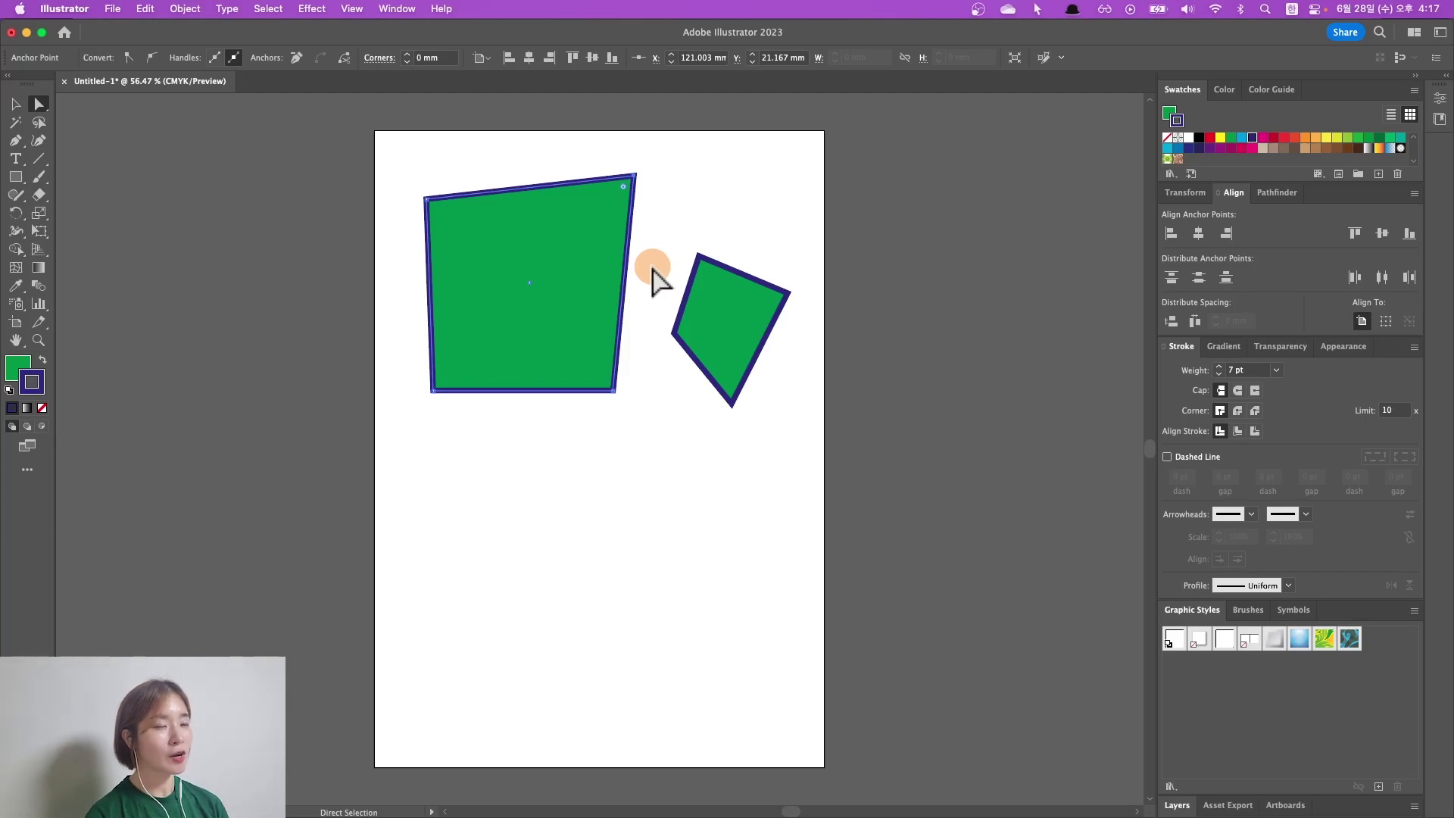
left_click(16, 140)
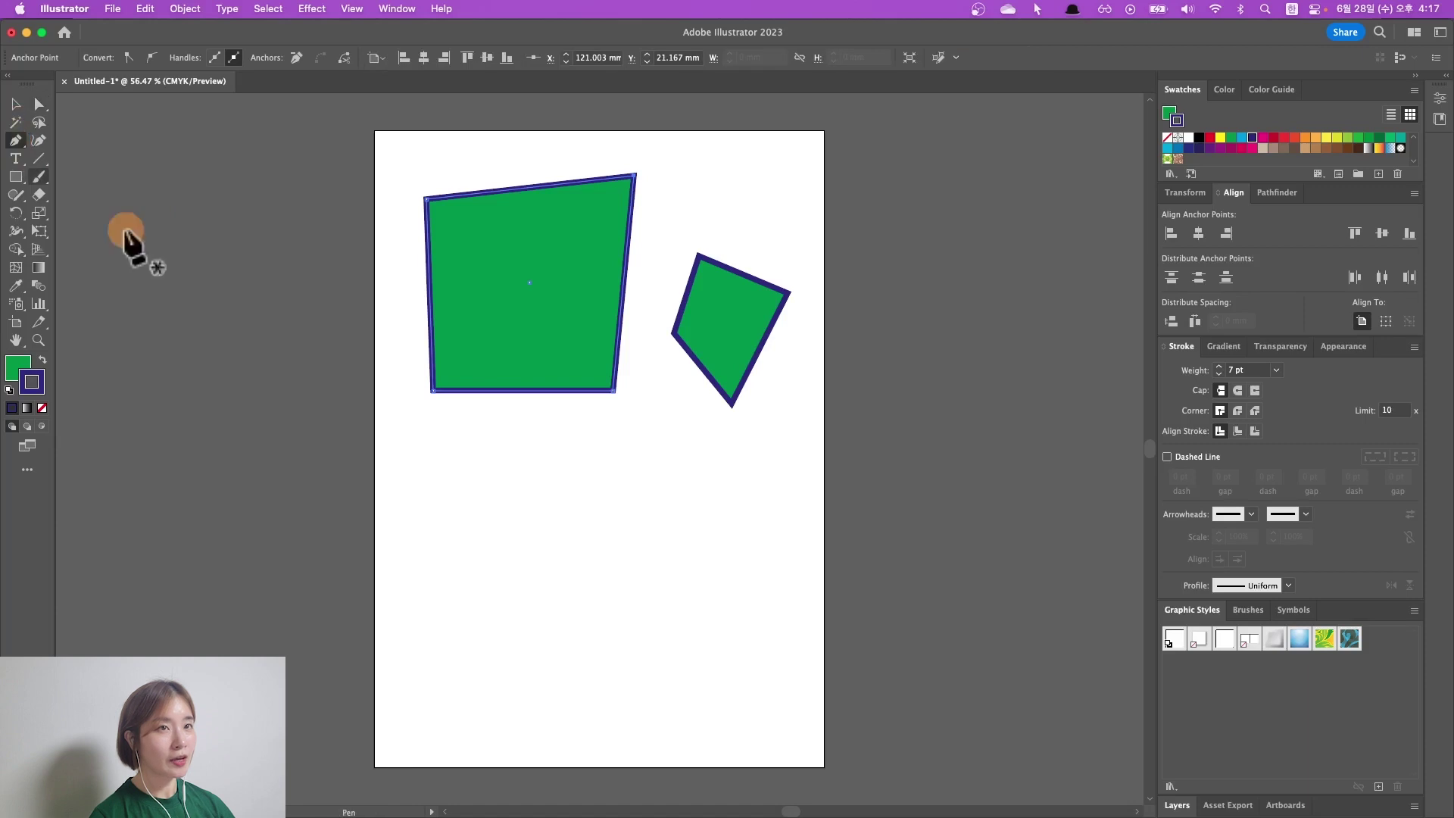
Draw a closed green, navy-outlined shape with curved sides below the reshaped square
left_click(432, 503)
left_click_drag(558, 557, 620, 497)
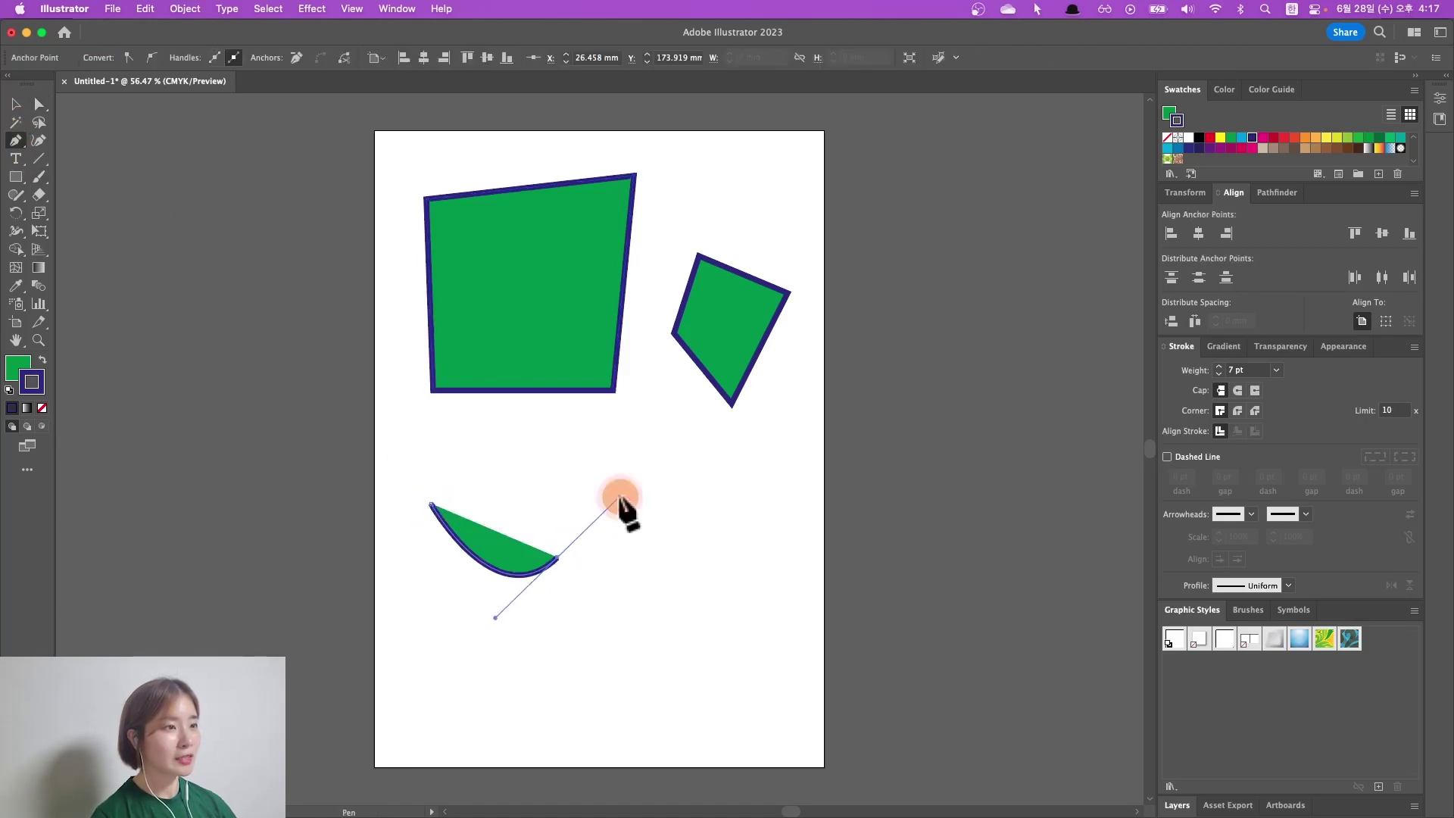
left_click(585, 467)
left_click_drag(462, 460, 451, 480)
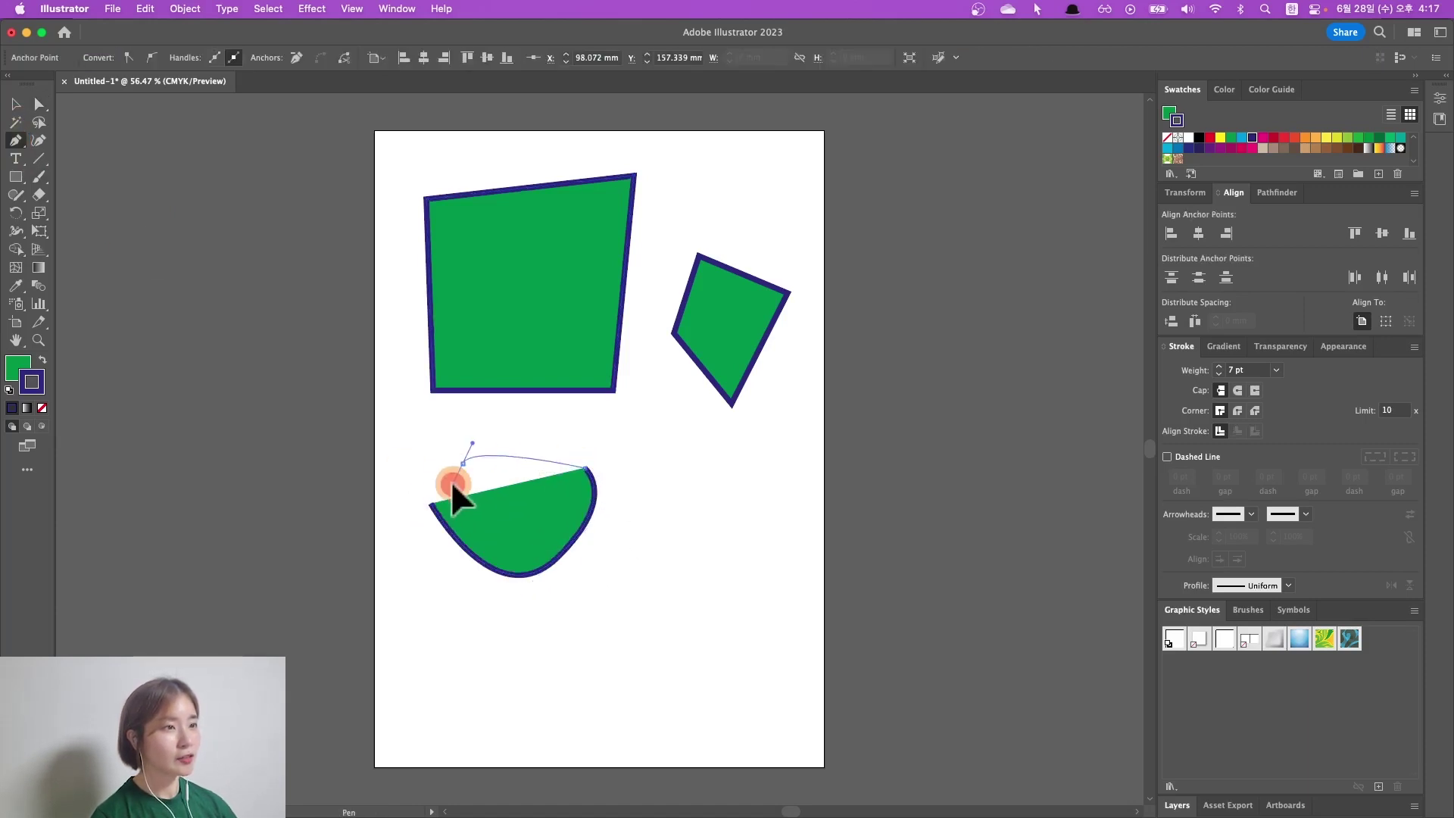
left_click(432, 504)
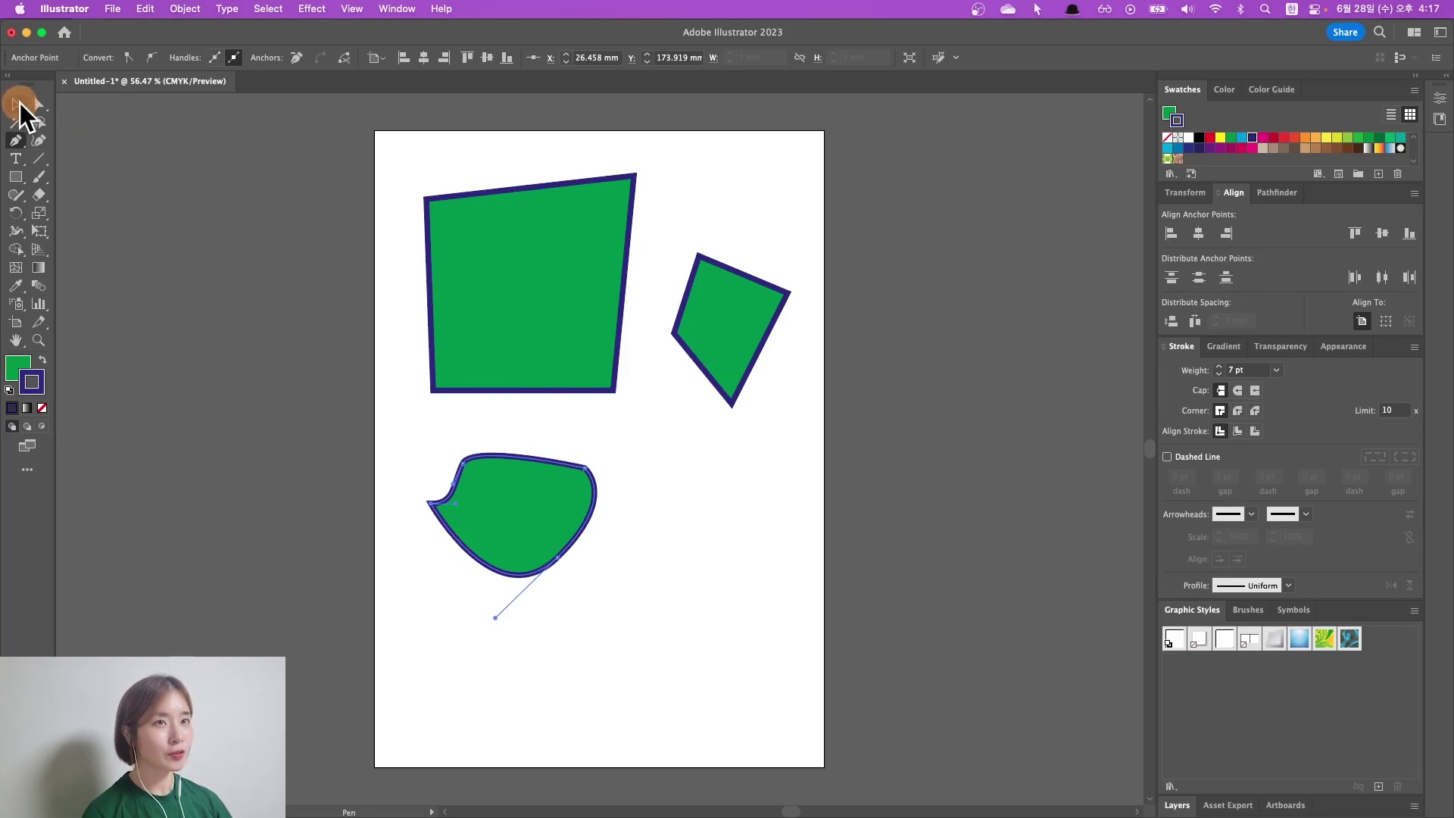
left_click(17, 105)
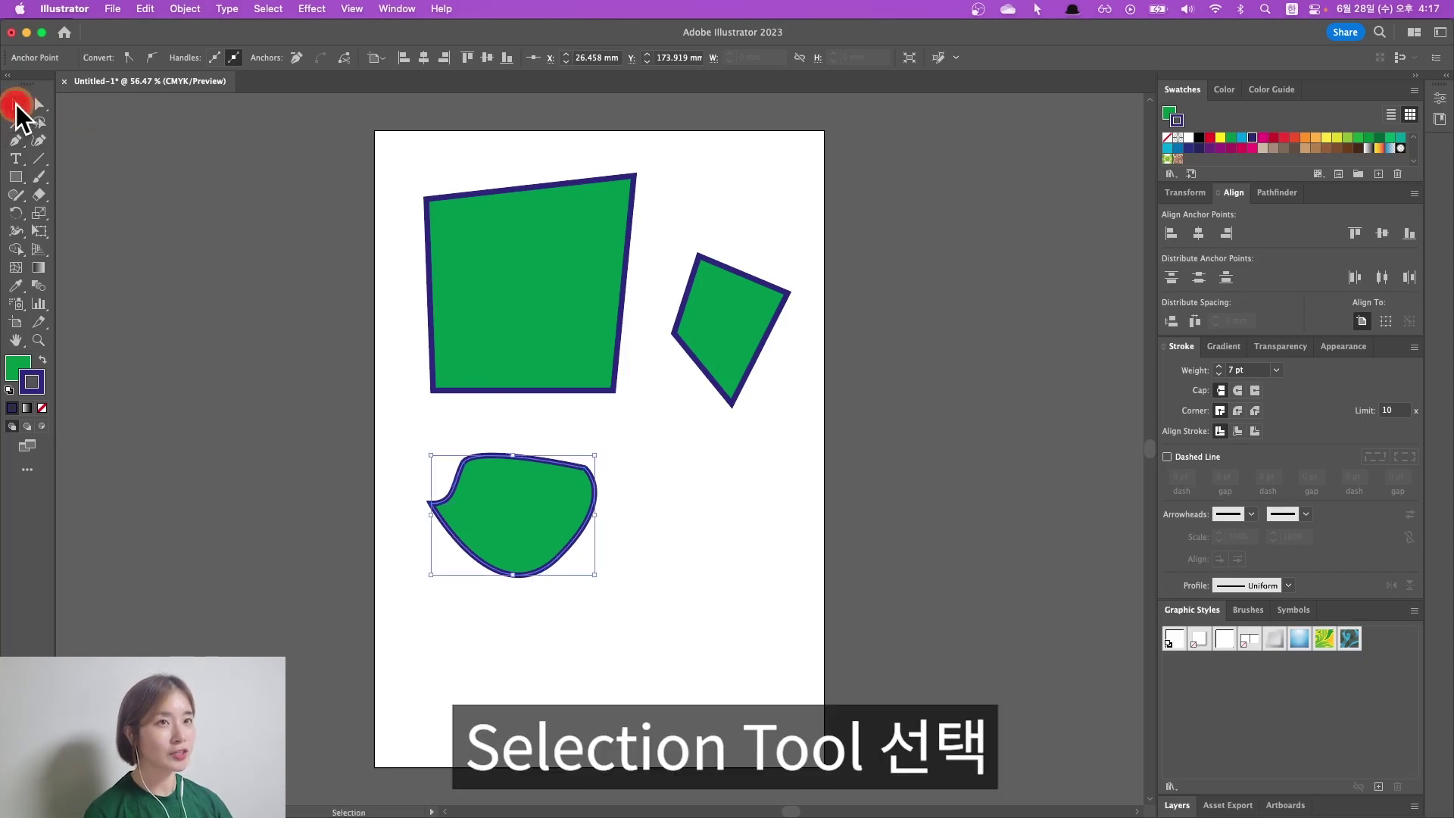
Move the reshaped quadrilateral down-left and then back up-right
left_click(542, 335)
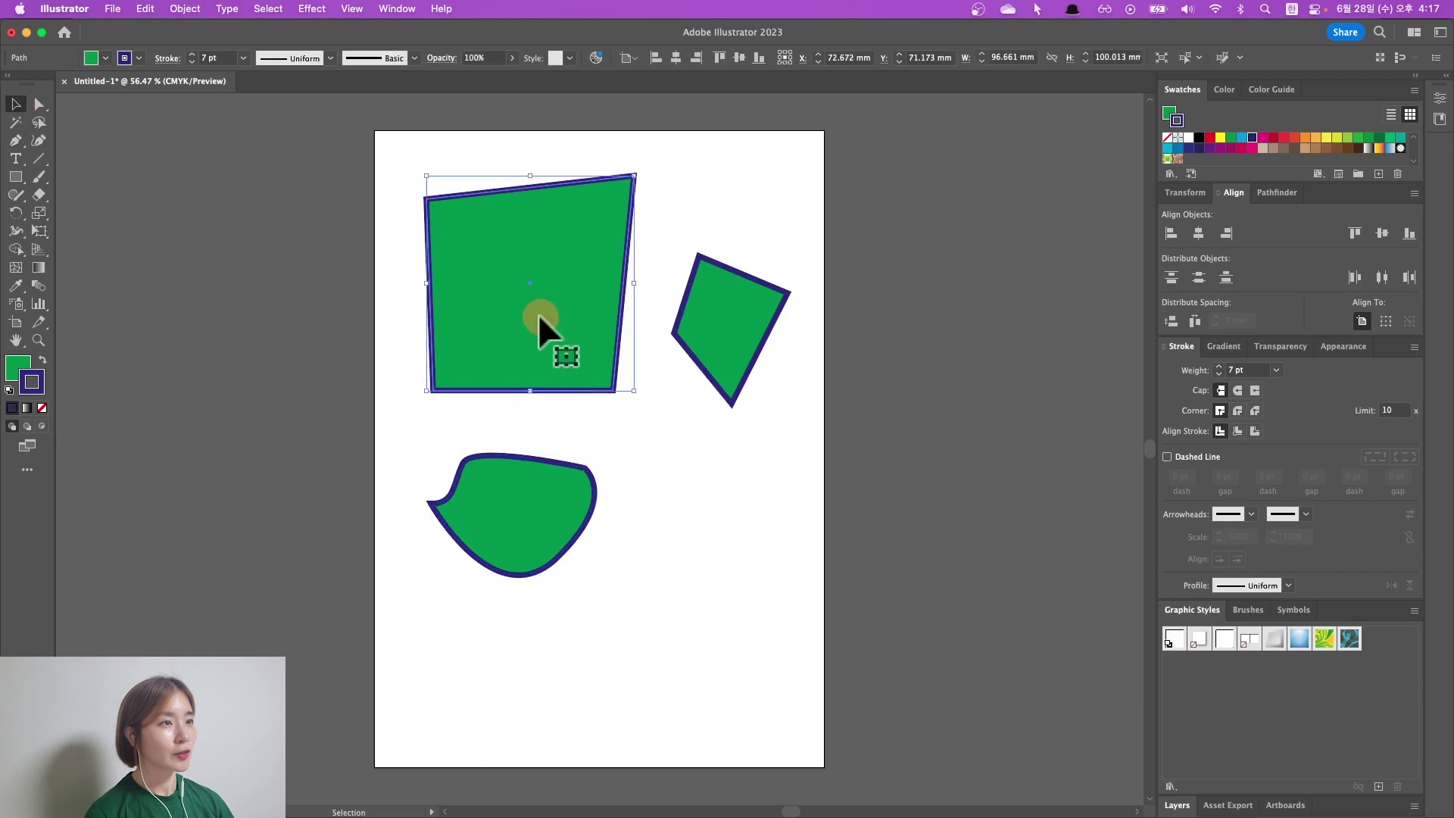
left_click_drag(531, 283, 472, 295)
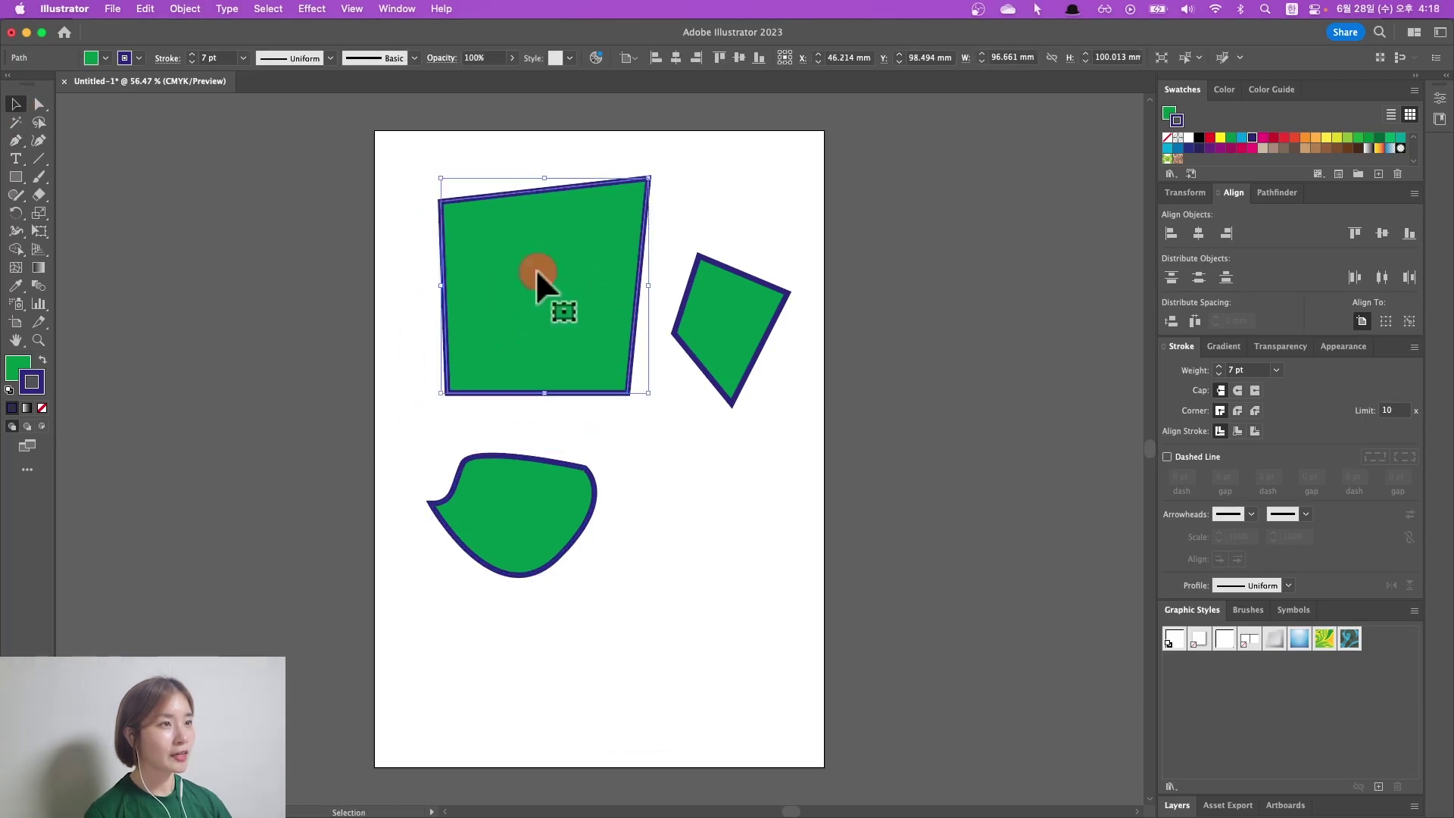
left_click_drag(502, 357, 579, 291)
Duplicate, rotate and enlarge the tilted shape, then select every shape and delete them
mouse_move(731, 352)
left_mouse_down()
mouse_move(734, 396)
mouse_move(790, 254)
left_mouse_up()
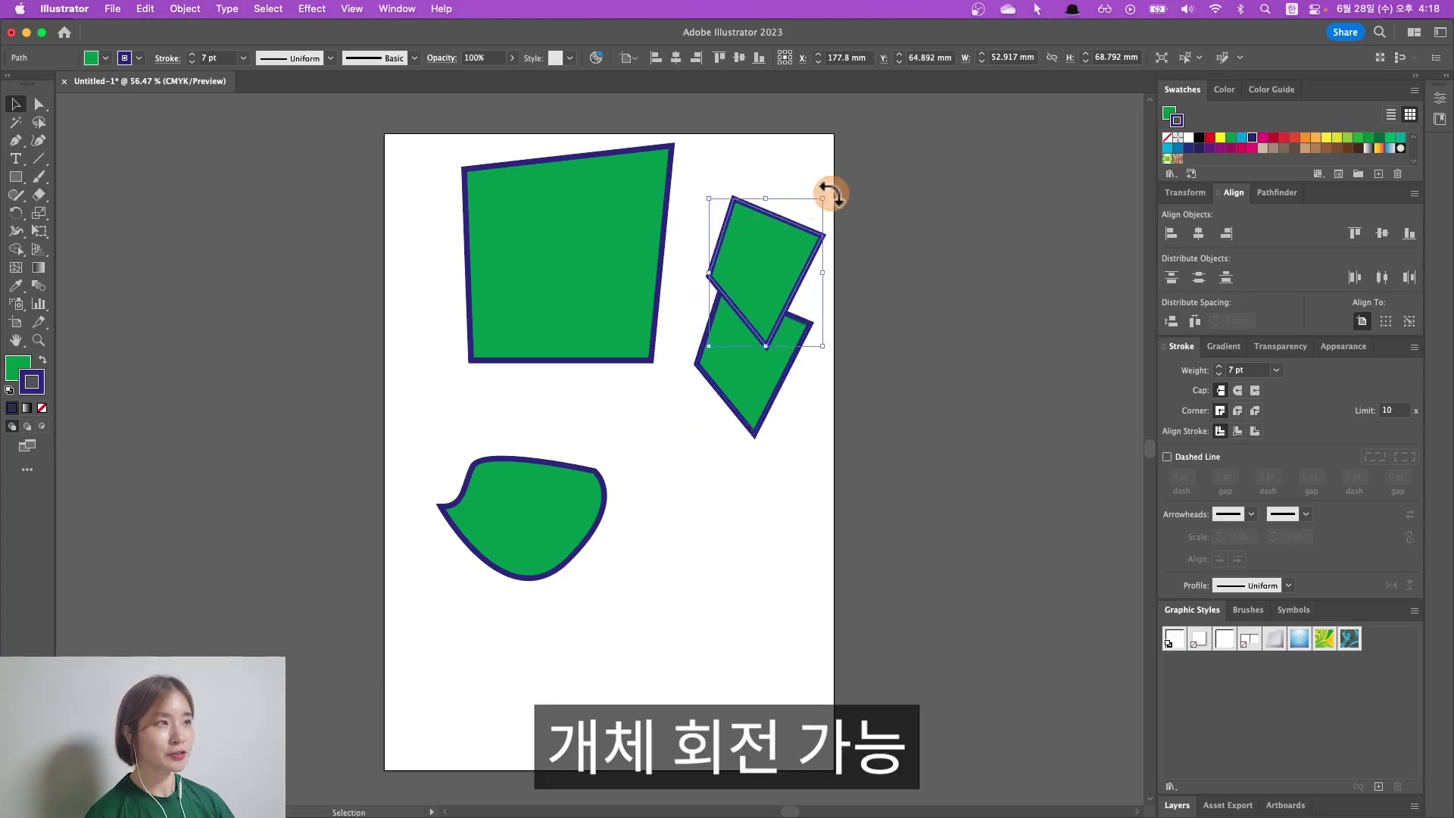
left_click_drag(831, 194, 835, 279)
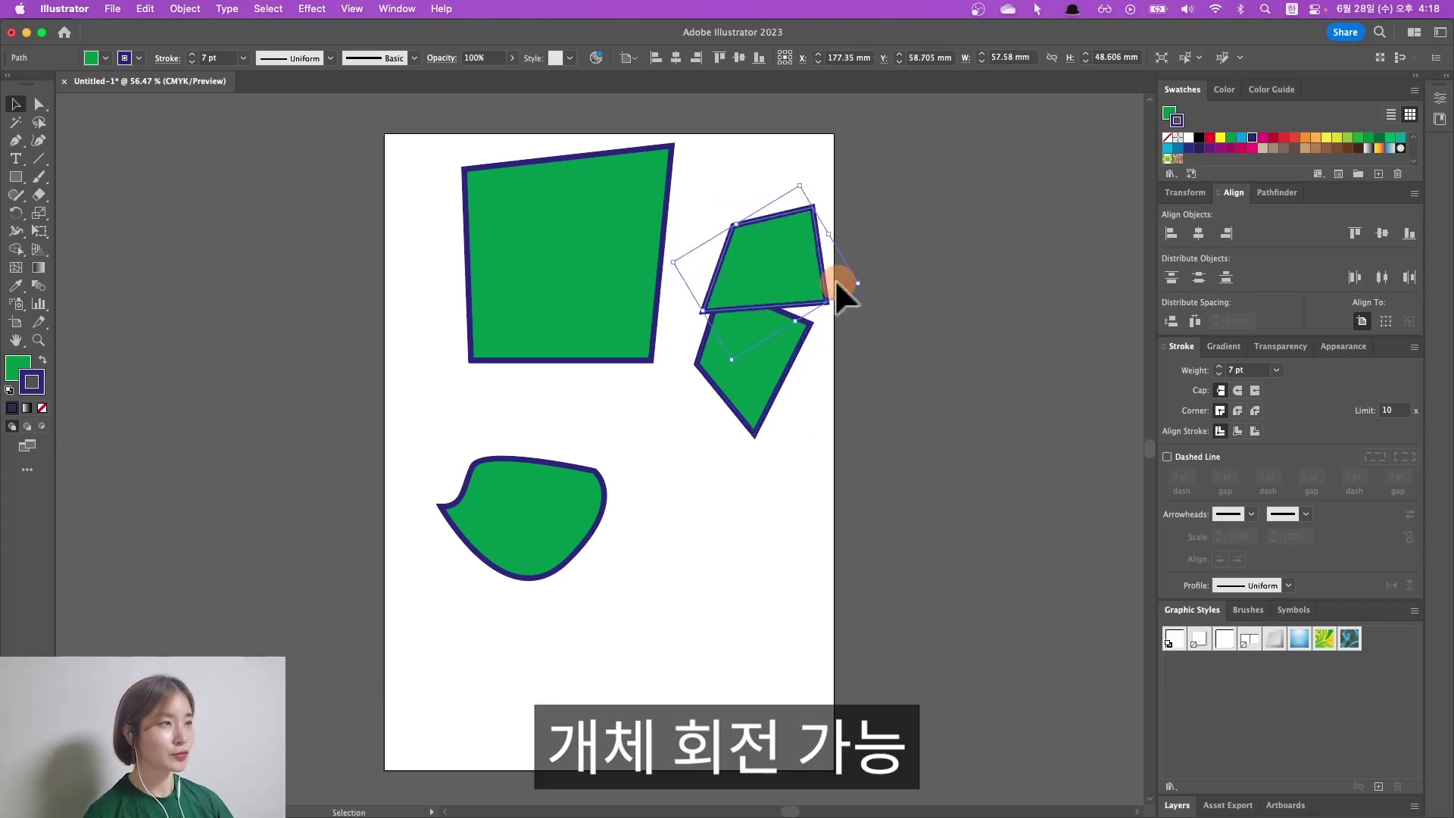
mouse_move(828, 200)
left_mouse_down()
mouse_move(612, 260)
mouse_move(656, 249)
left_mouse_up()
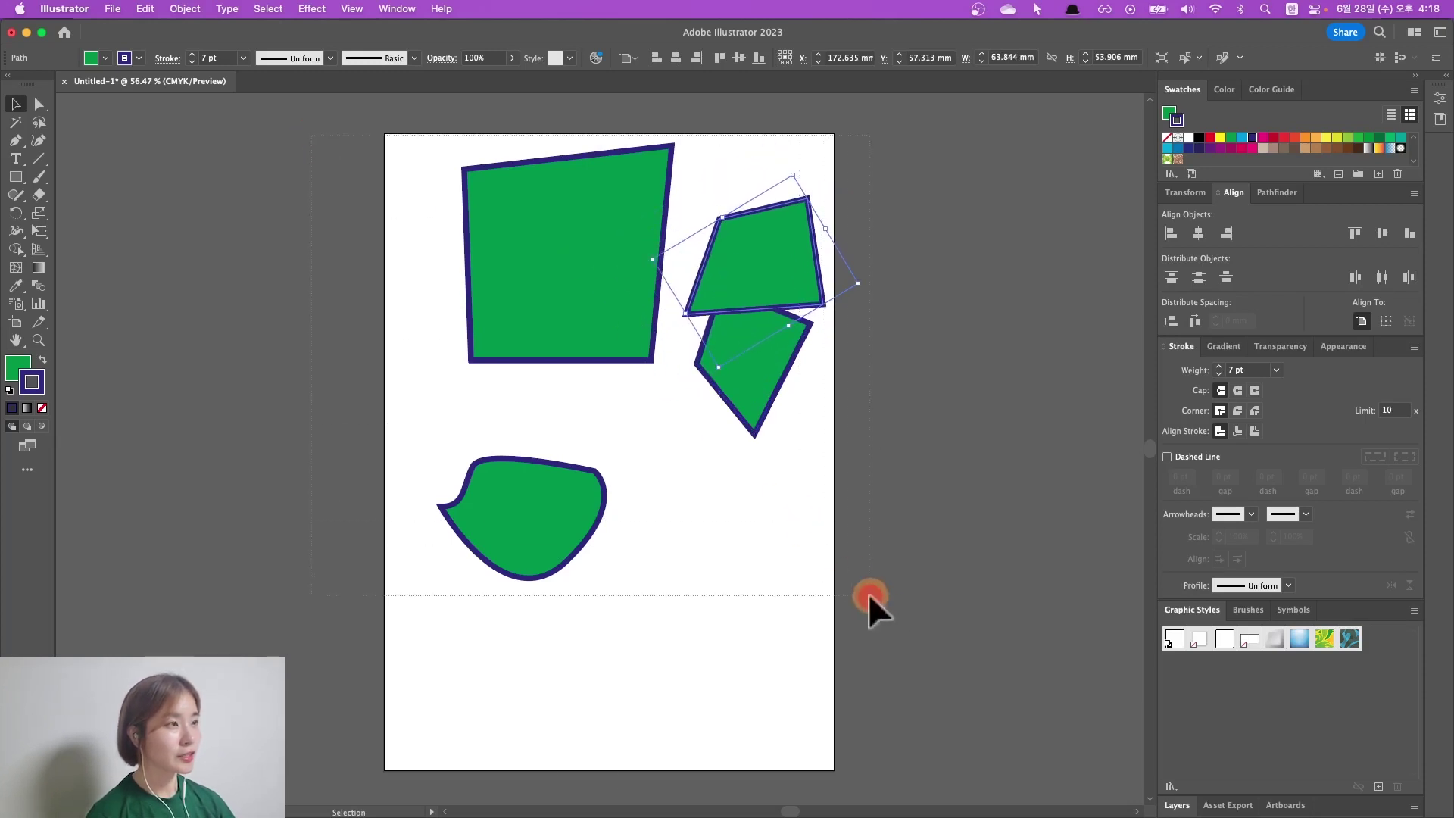
left_click_drag(388, 175, 861, 600)
key("Delete")
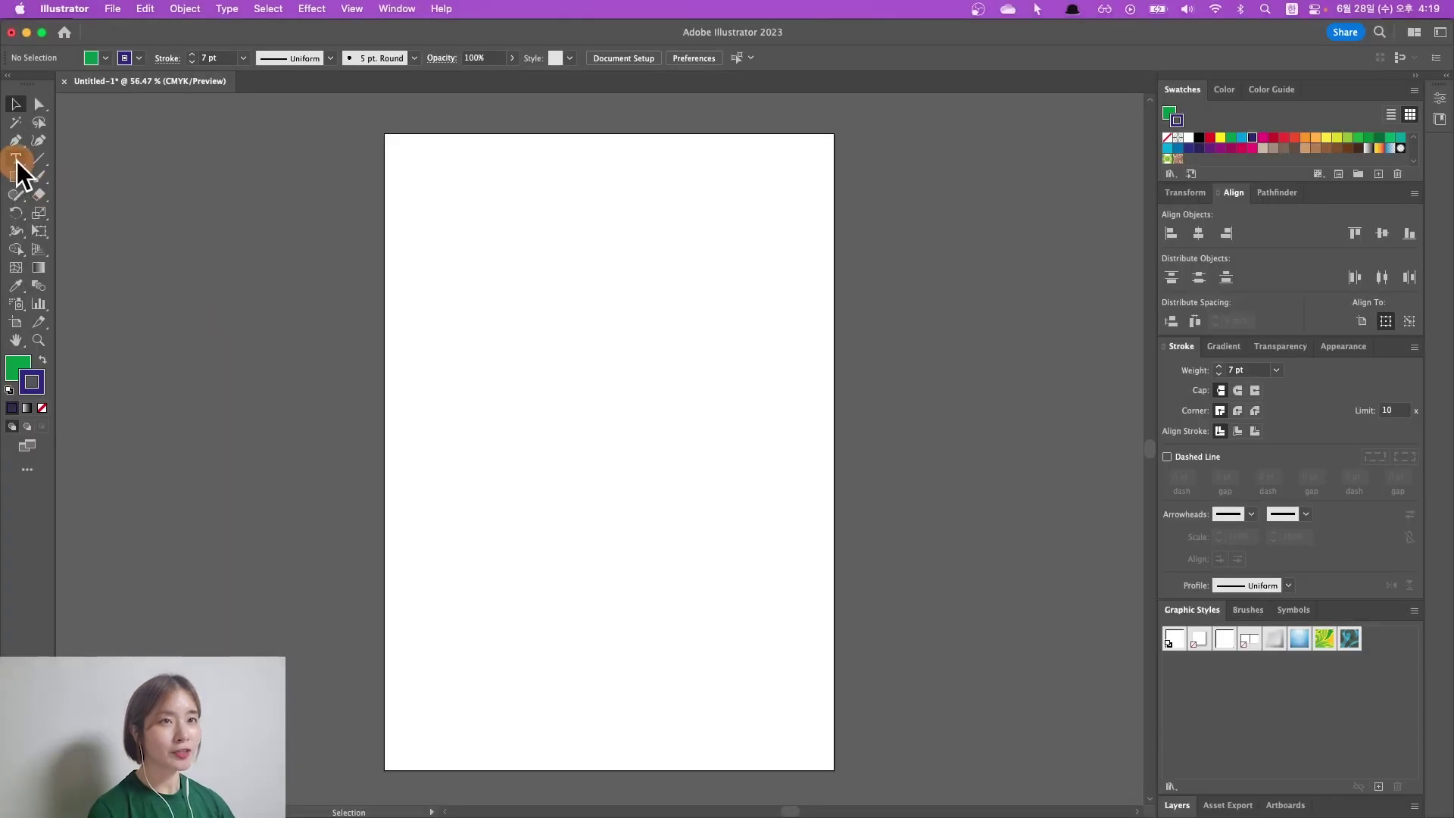
Type the Korean line '스테리빛내 구독 좋아요! :D' on the page
left_click(17, 161)
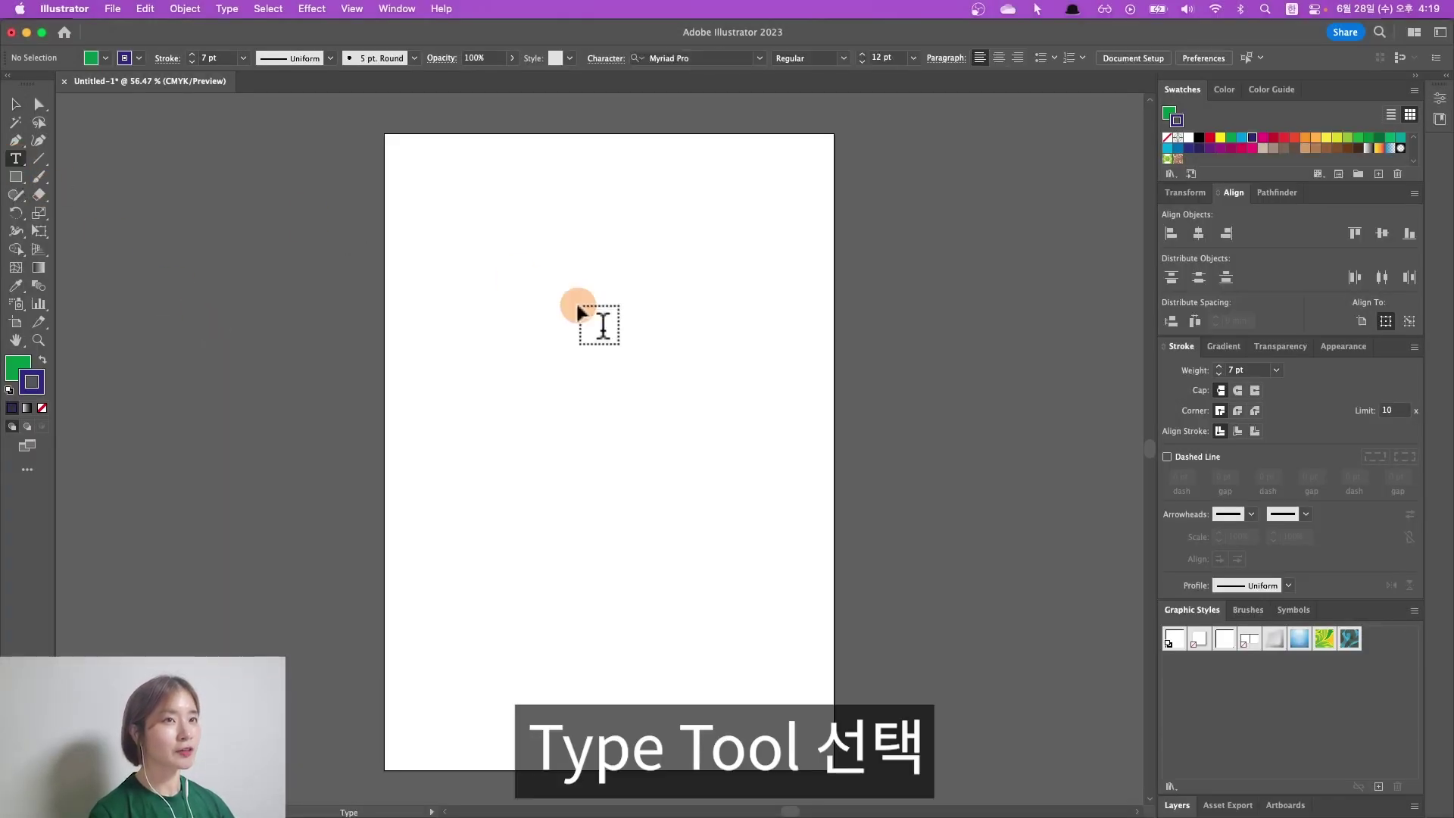
left_click(446, 292)
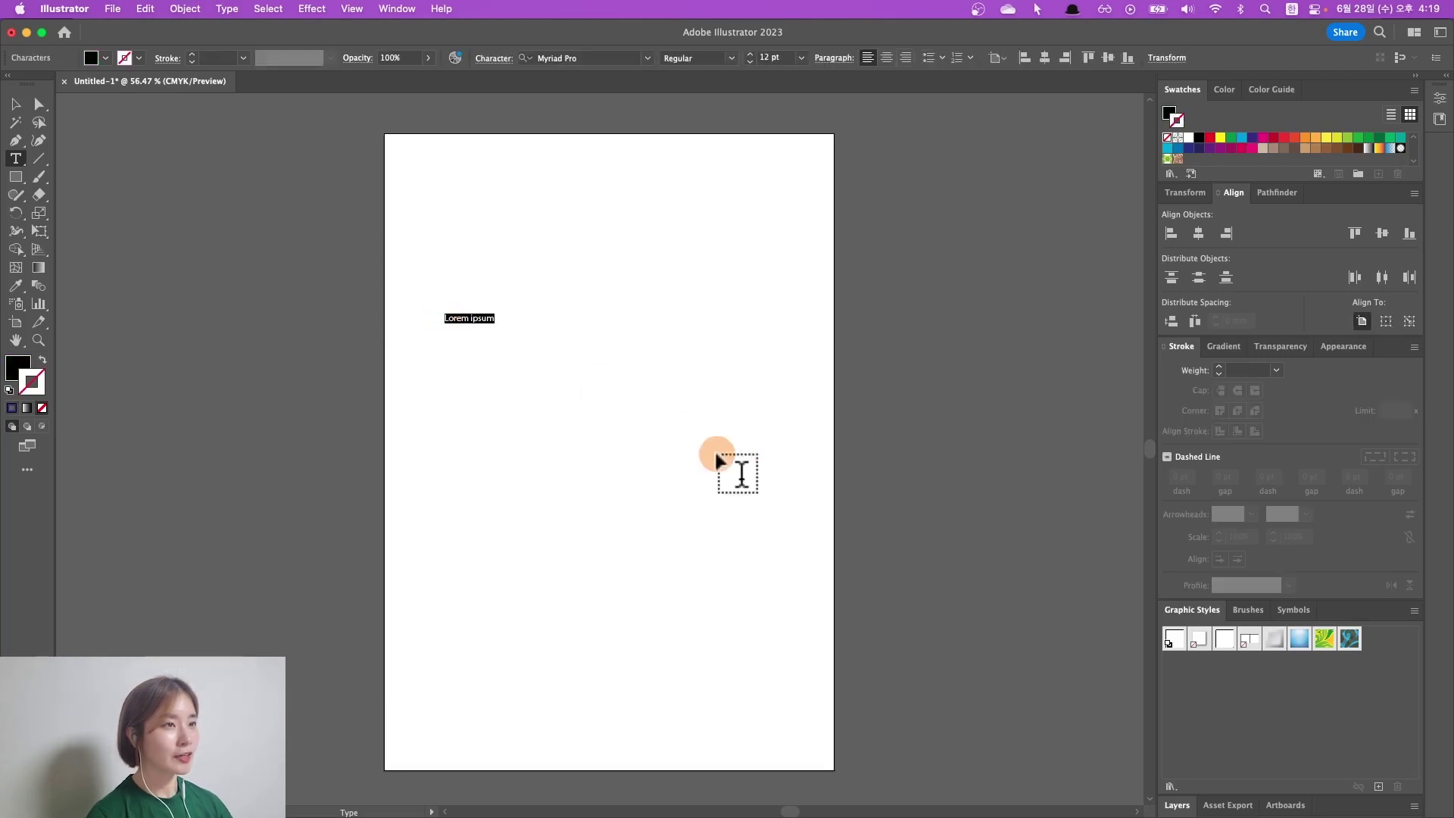
type("스테리빛내")
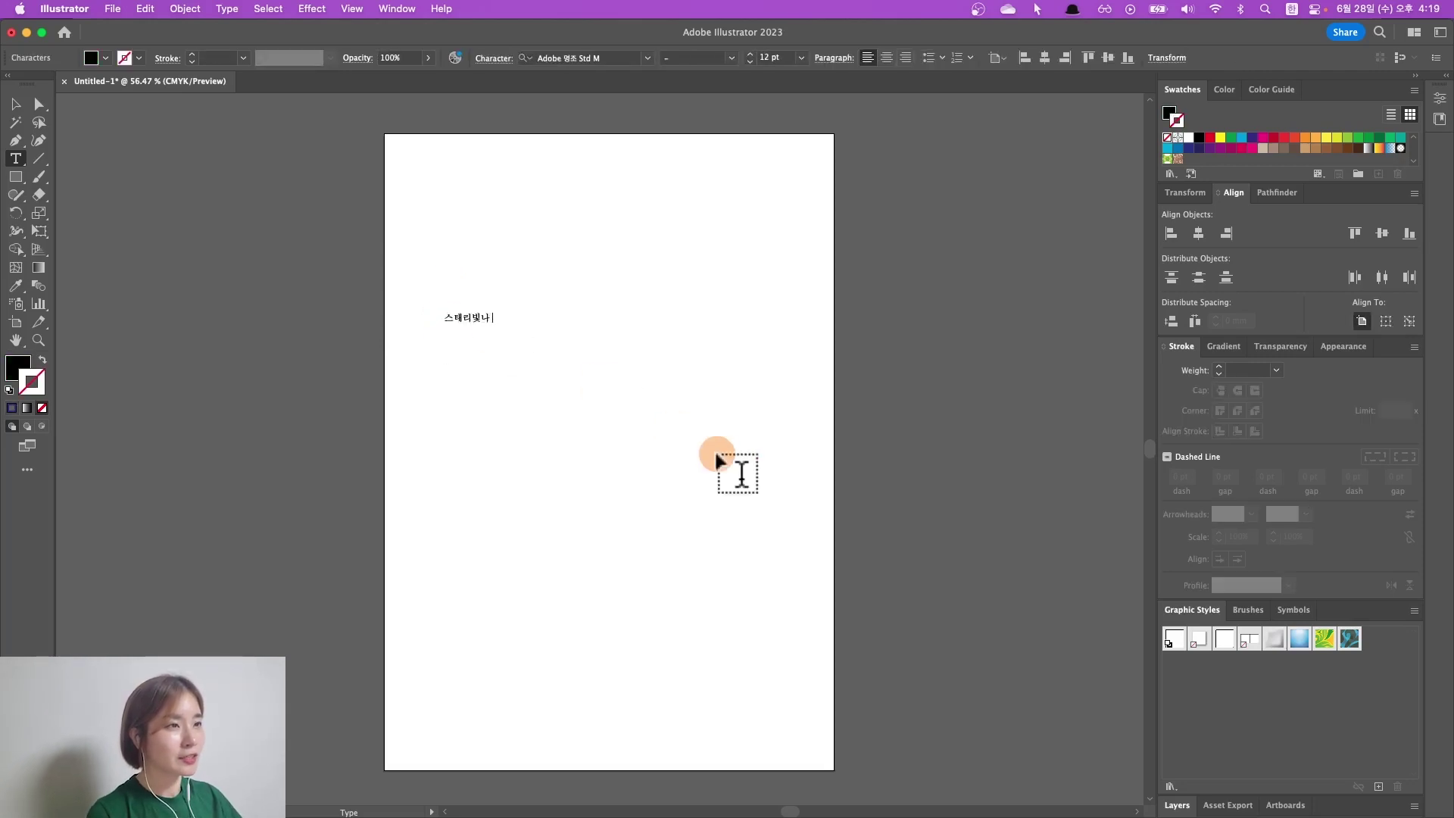
type(" 구독 좋아요! :D")
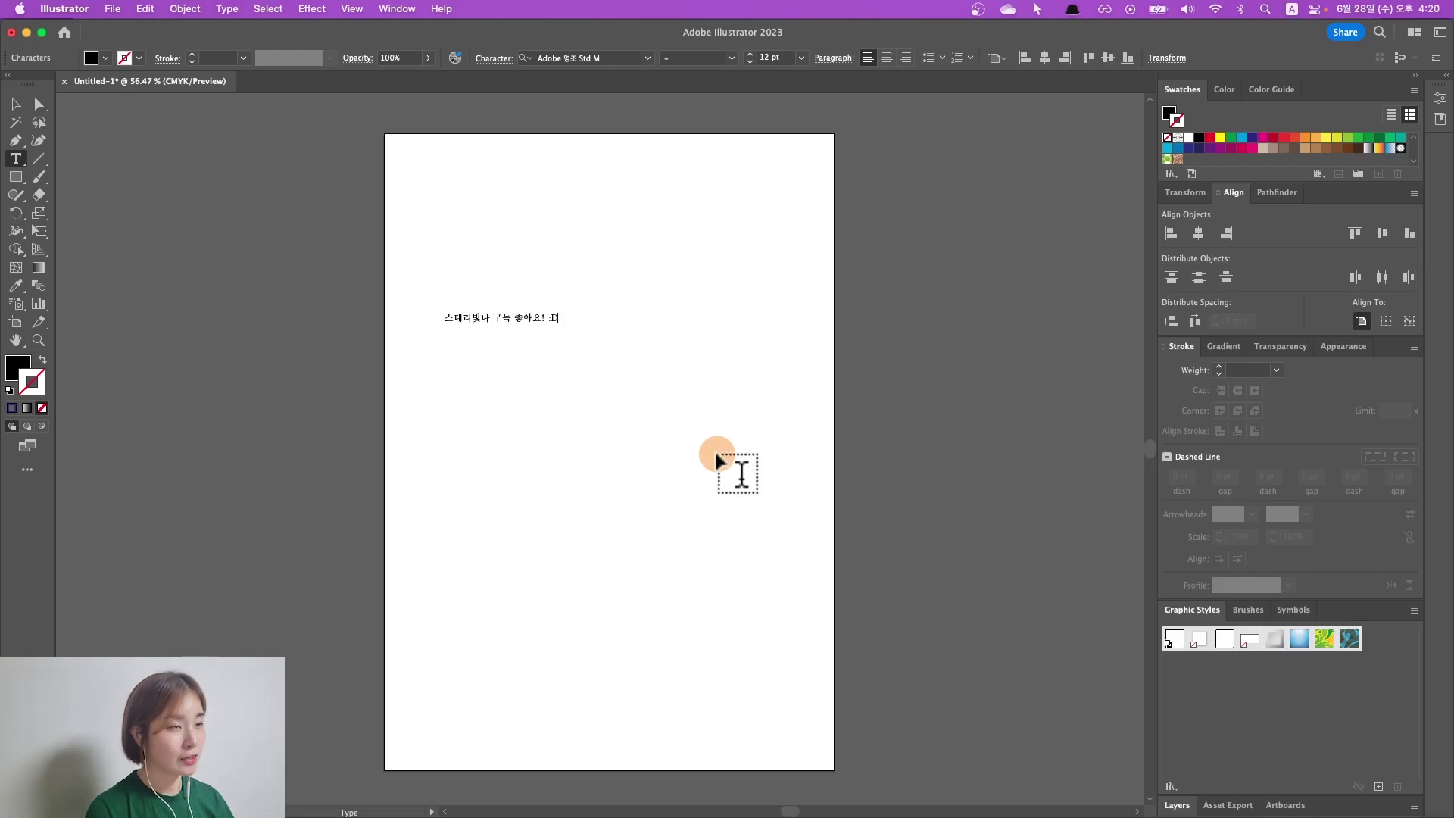
Finish the text line and scale it up proportionally to about 36 pt
key("super+Return")
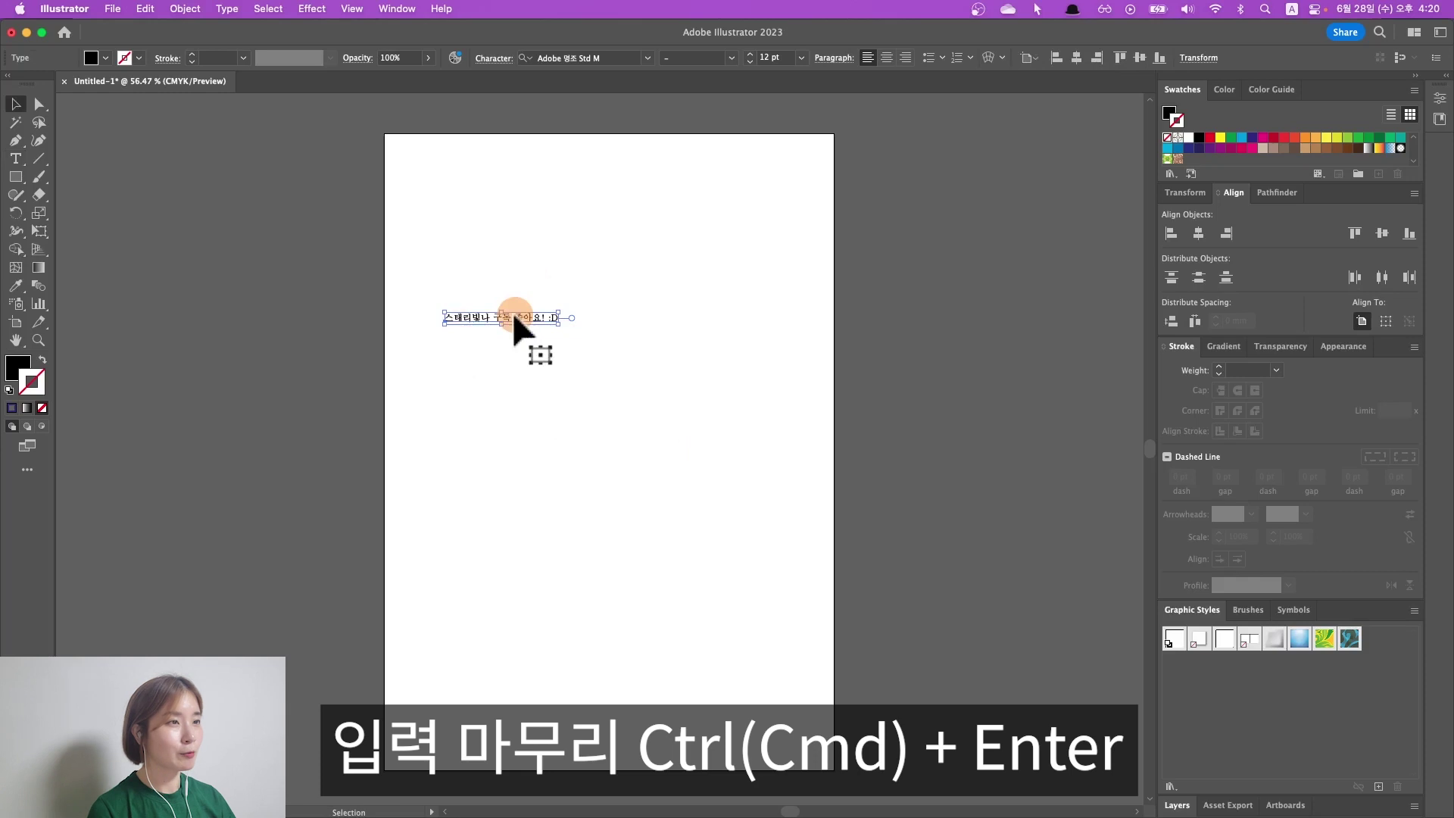
mouse_move(558, 324)
left_mouse_down()
mouse_move(689, 409)
mouse_move(575, 328)
mouse_move(747, 422)
mouse_move(628, 371)
mouse_move(779, 425)
mouse_move(597, 371)
mouse_move(783, 438)
left_mouse_up()
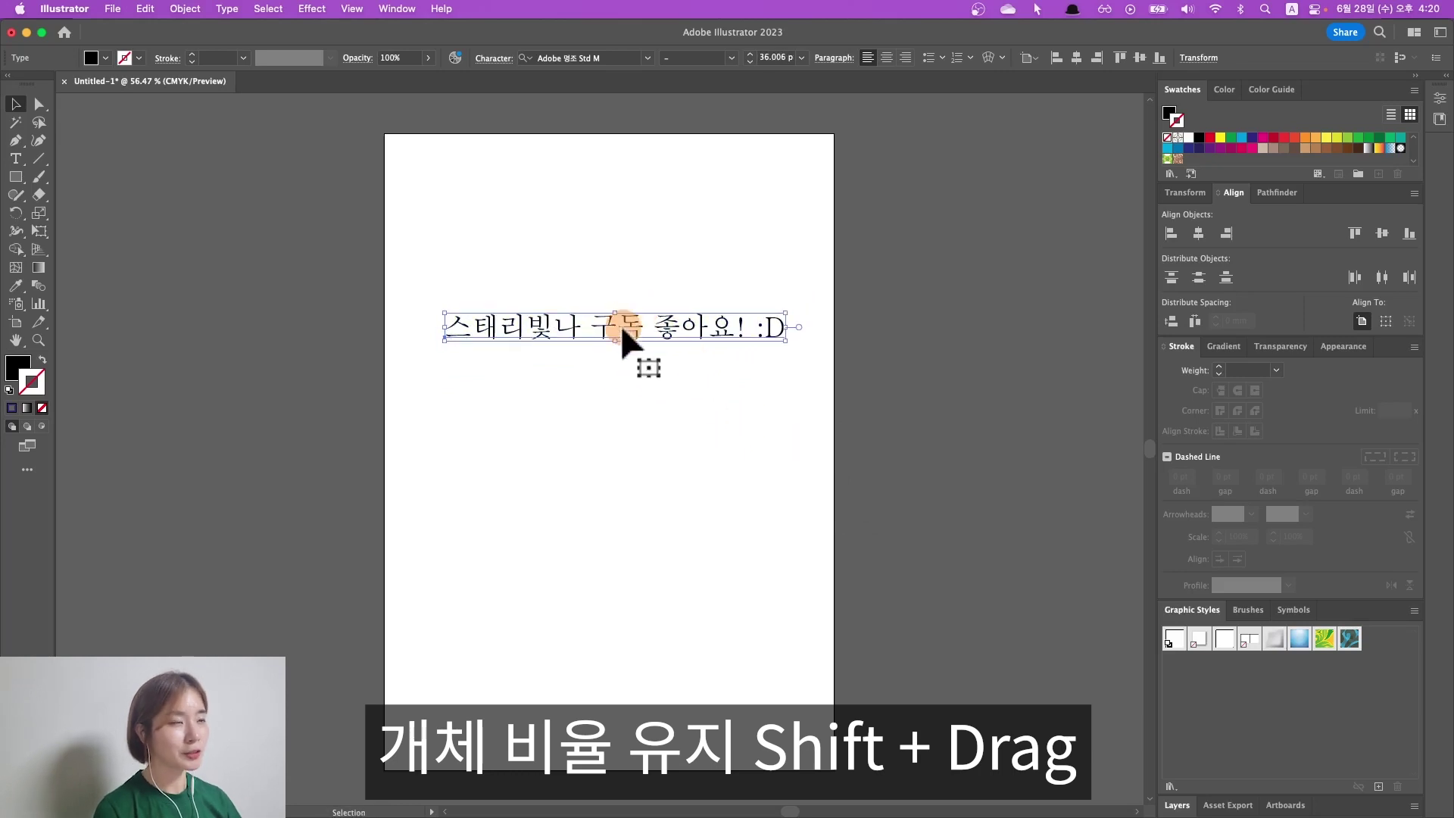
left_click(645, 58)
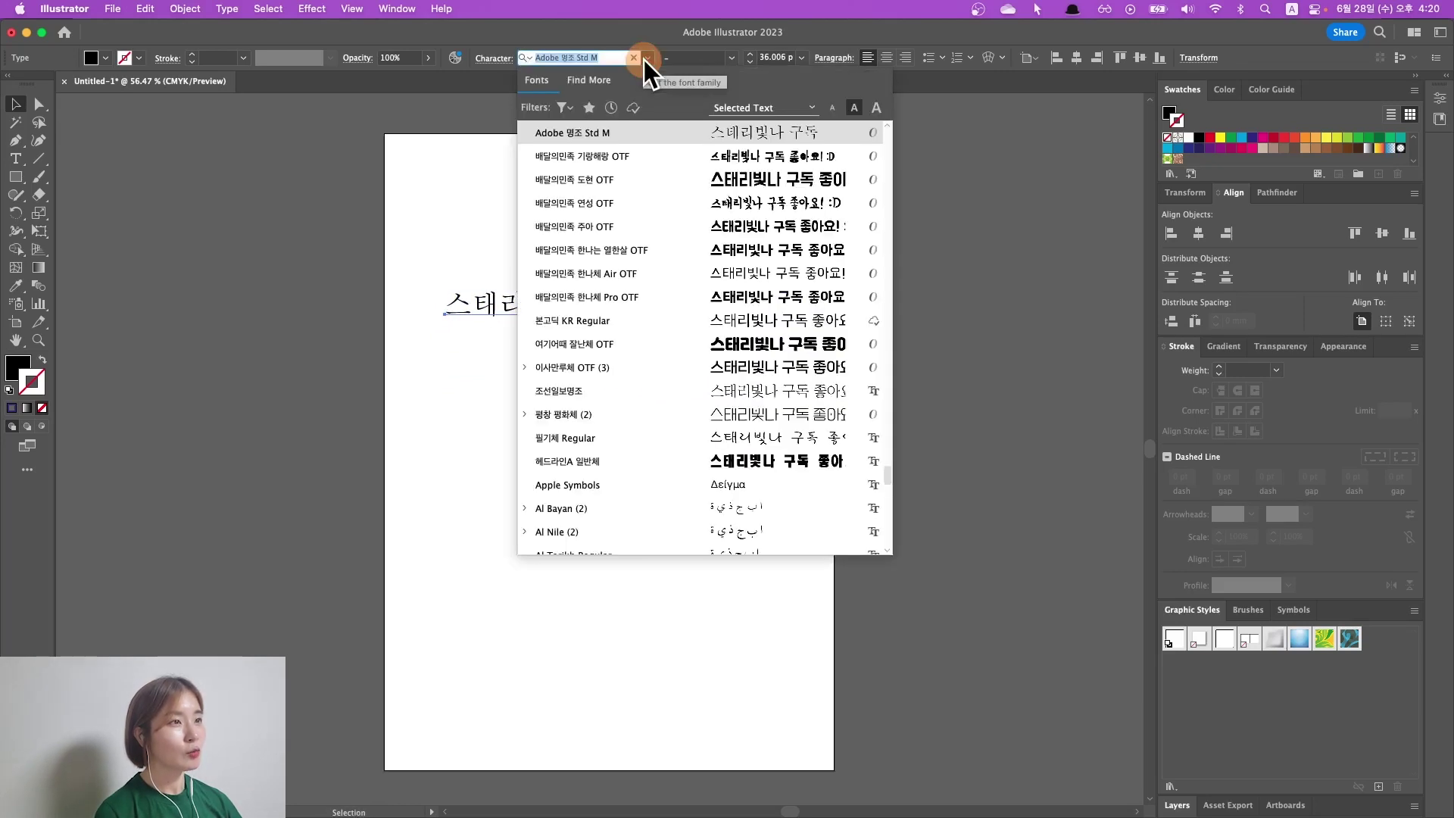
Set the Korean line in 여기어때 잘난체 OTF and move it up toward the page top
left_click(625, 350)
mouse_move(599, 297)
left_mouse_down()
mouse_move(588, 266)
mouse_move(604, 267)
left_mouse_up()
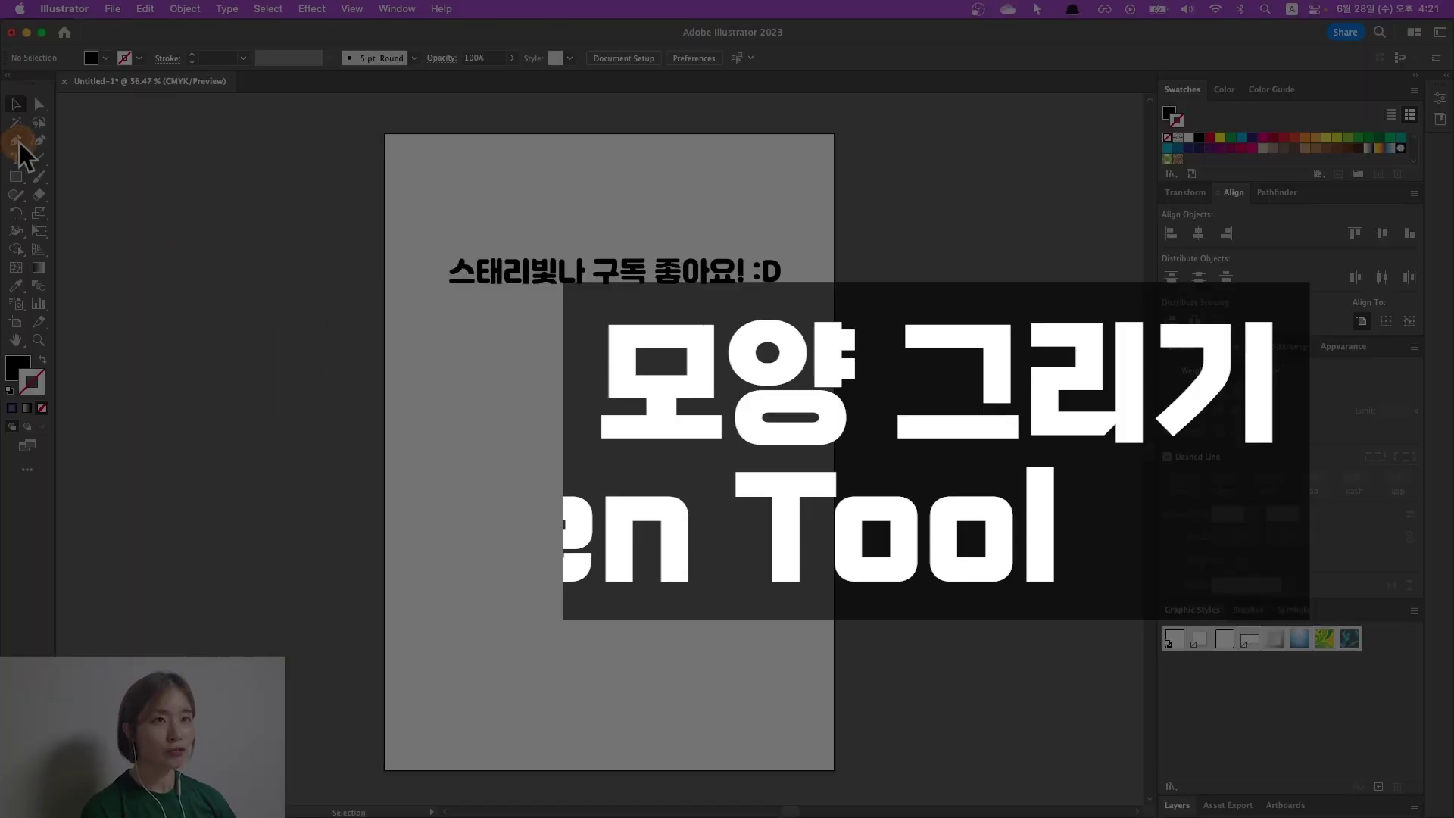
left_click(15, 141)
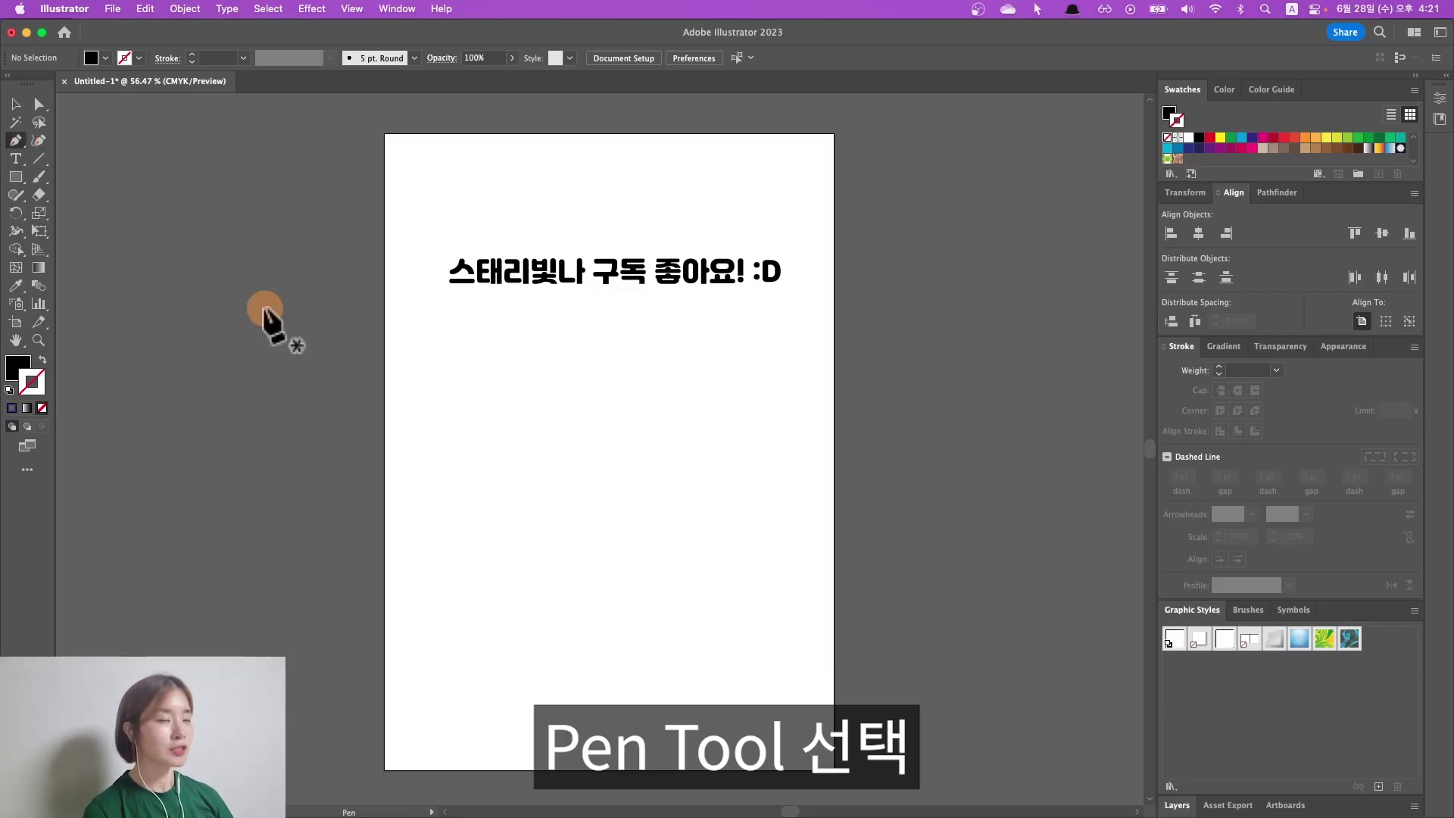
Draw the half-heart outline: top point, curved lobe and bottom tip
left_click(601, 420)
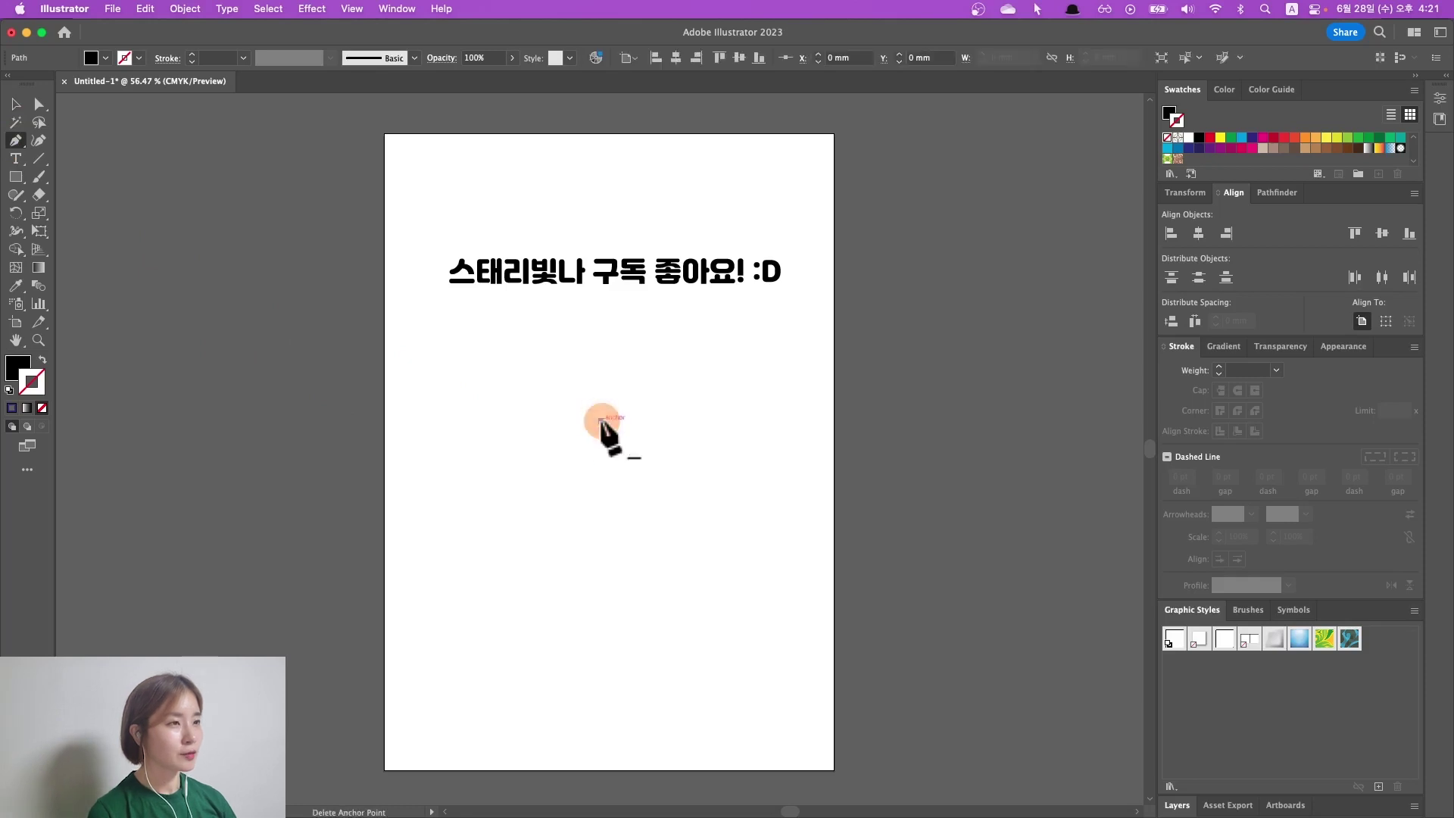
left_click_drag(491, 405, 419, 456)
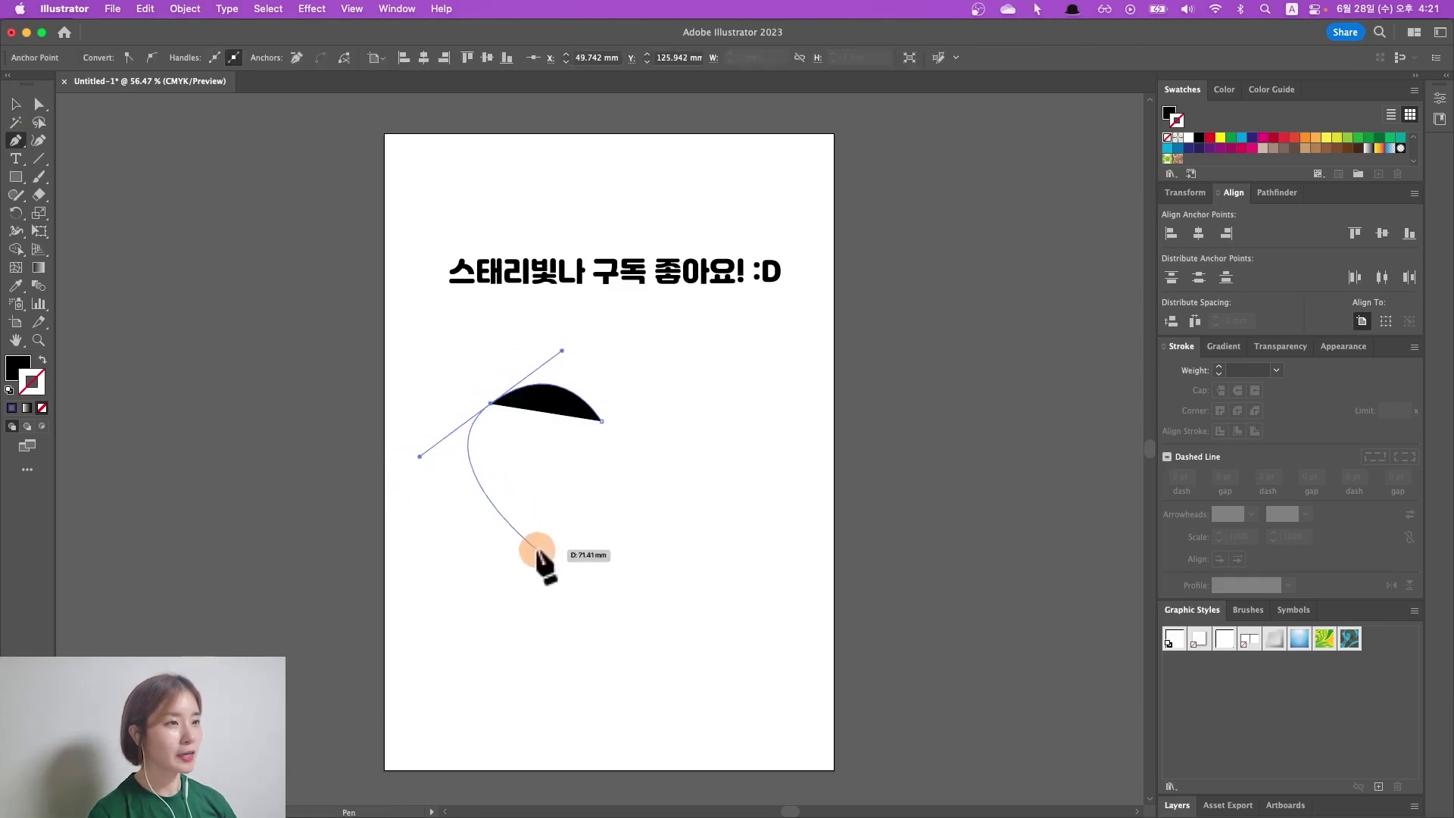
left_click(609, 585)
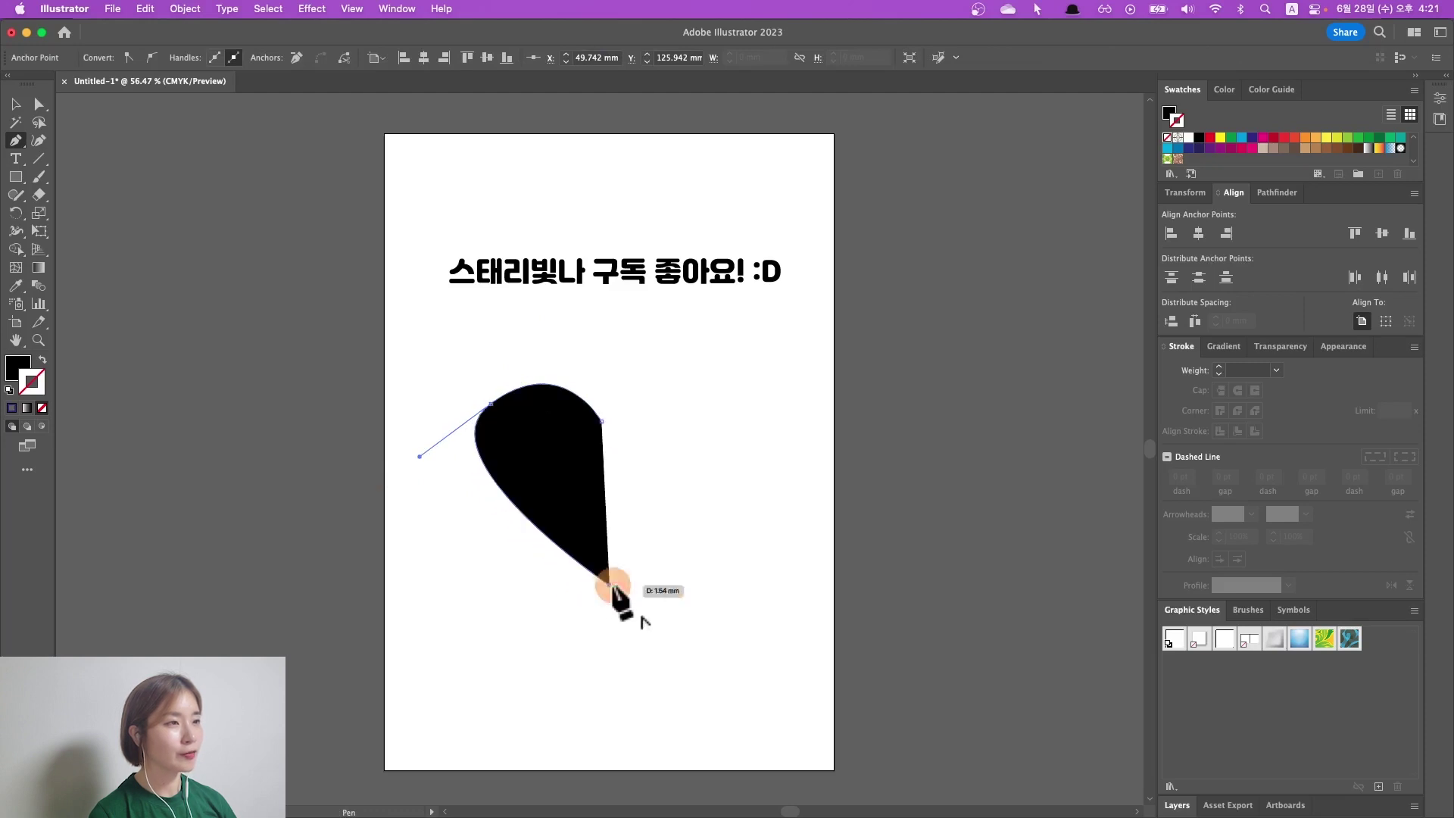
Refine the half-heart's curve handles and straighten its right edge
left_click(493, 405, "super")
left_click_drag(496, 402, 493, 395)
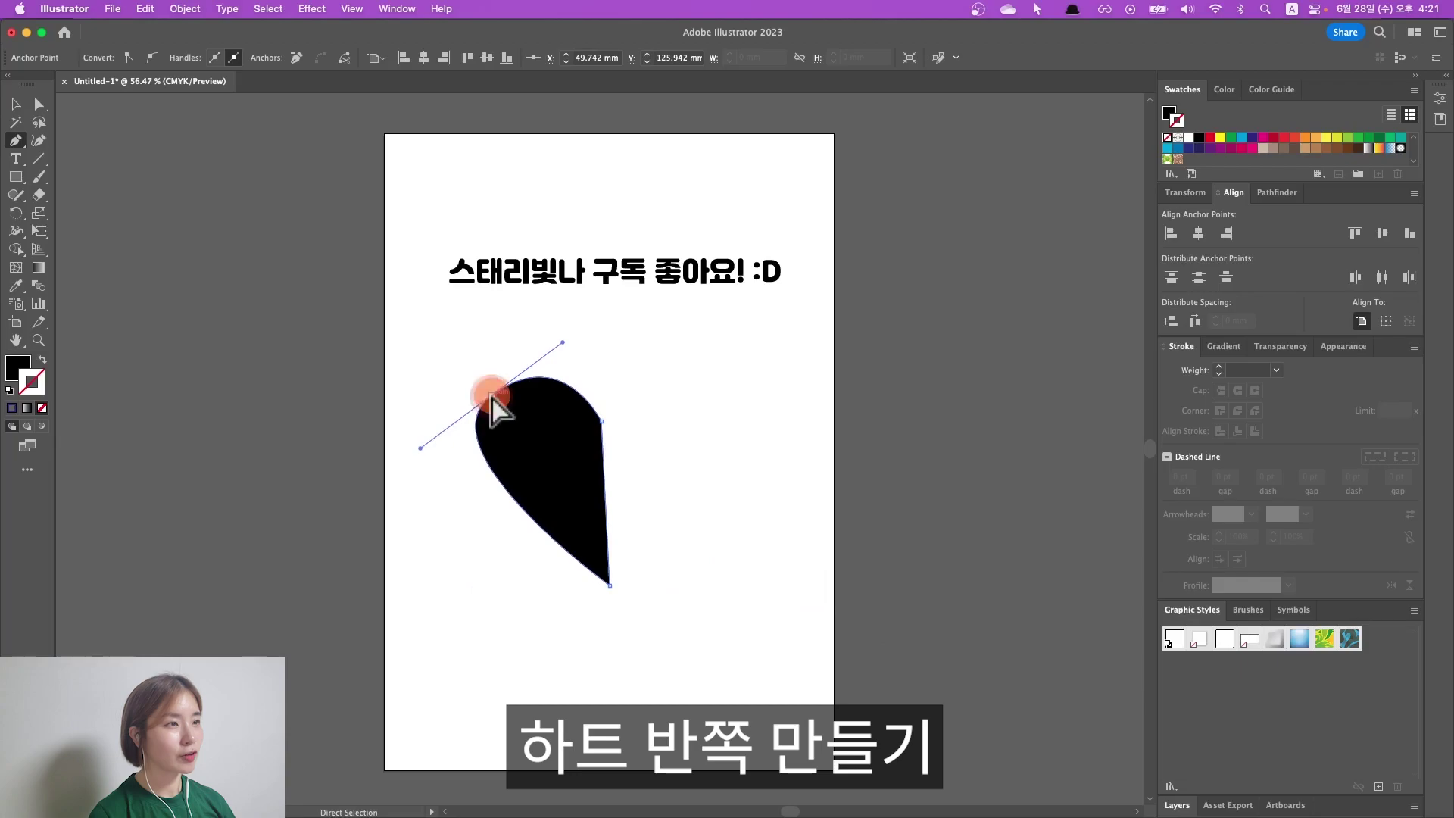
left_click_drag(565, 340, 550, 343)
left_click_drag(602, 421, 613, 435)
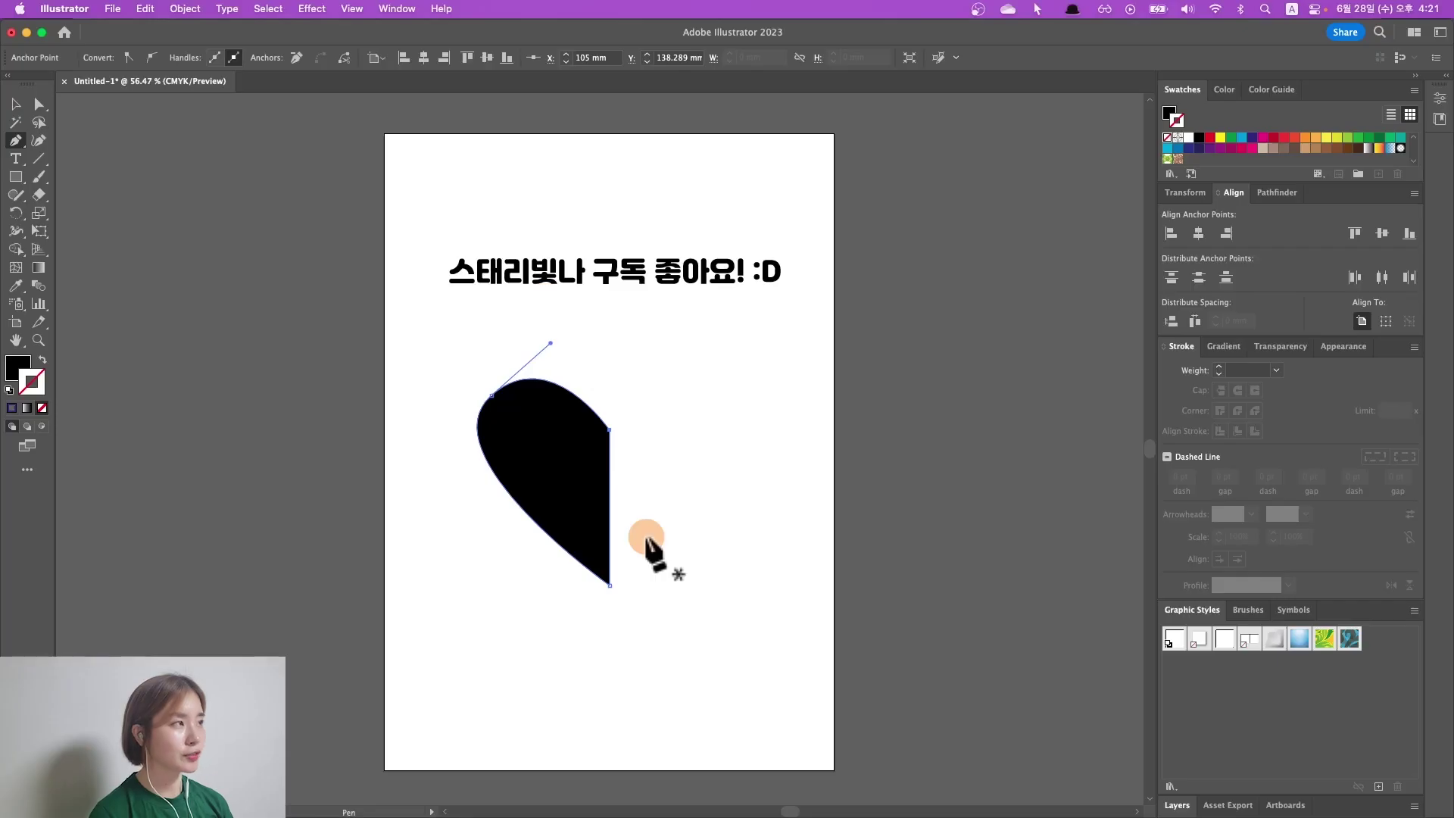
left_click(568, 503)
left_click_drag(15, 213, 84, 235)
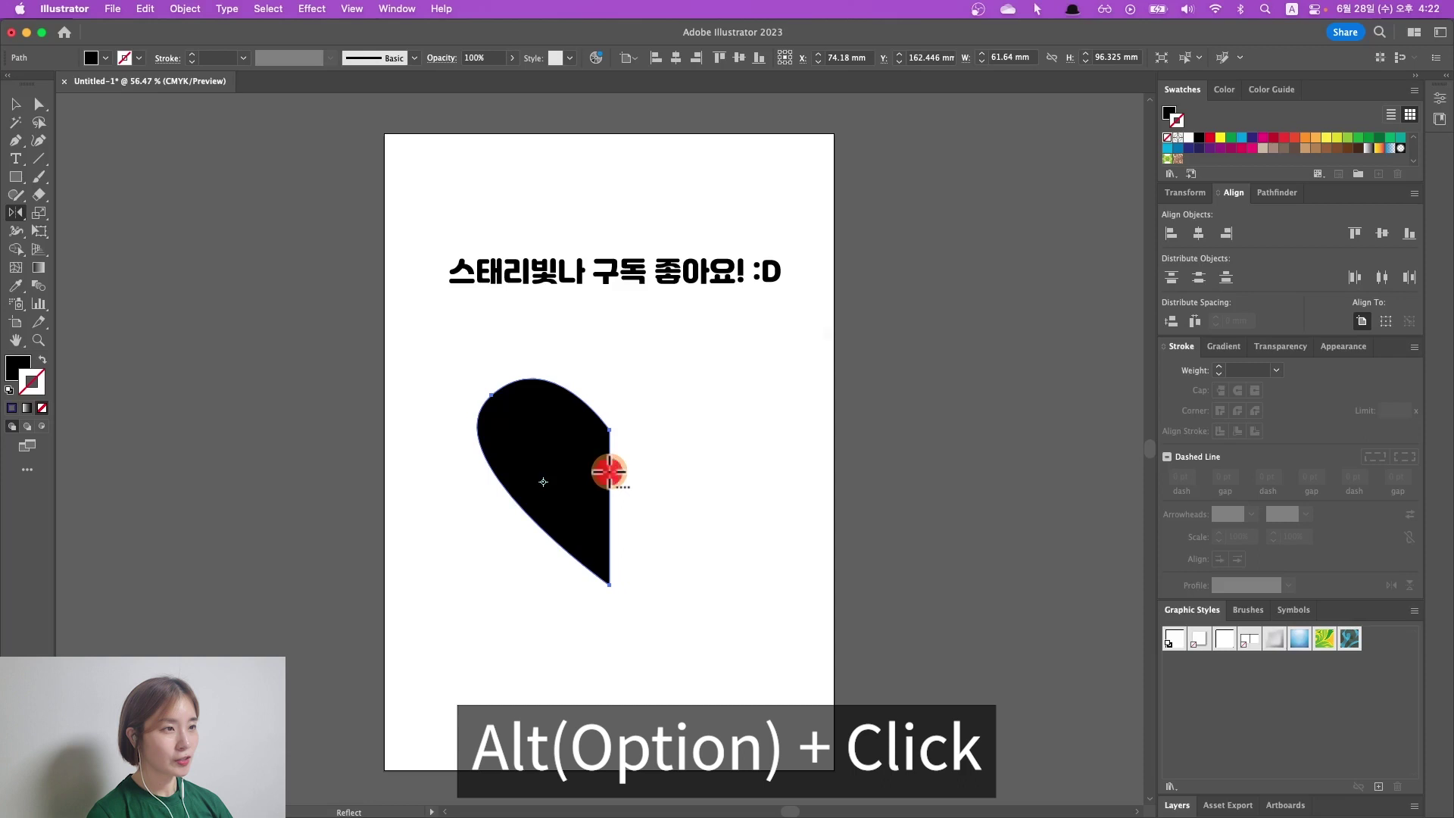
Reflect a vertical copy of the half-heart across its straight edge
left_click(609, 471, "alt")
left_click_drag(805, 362, 839, 350)
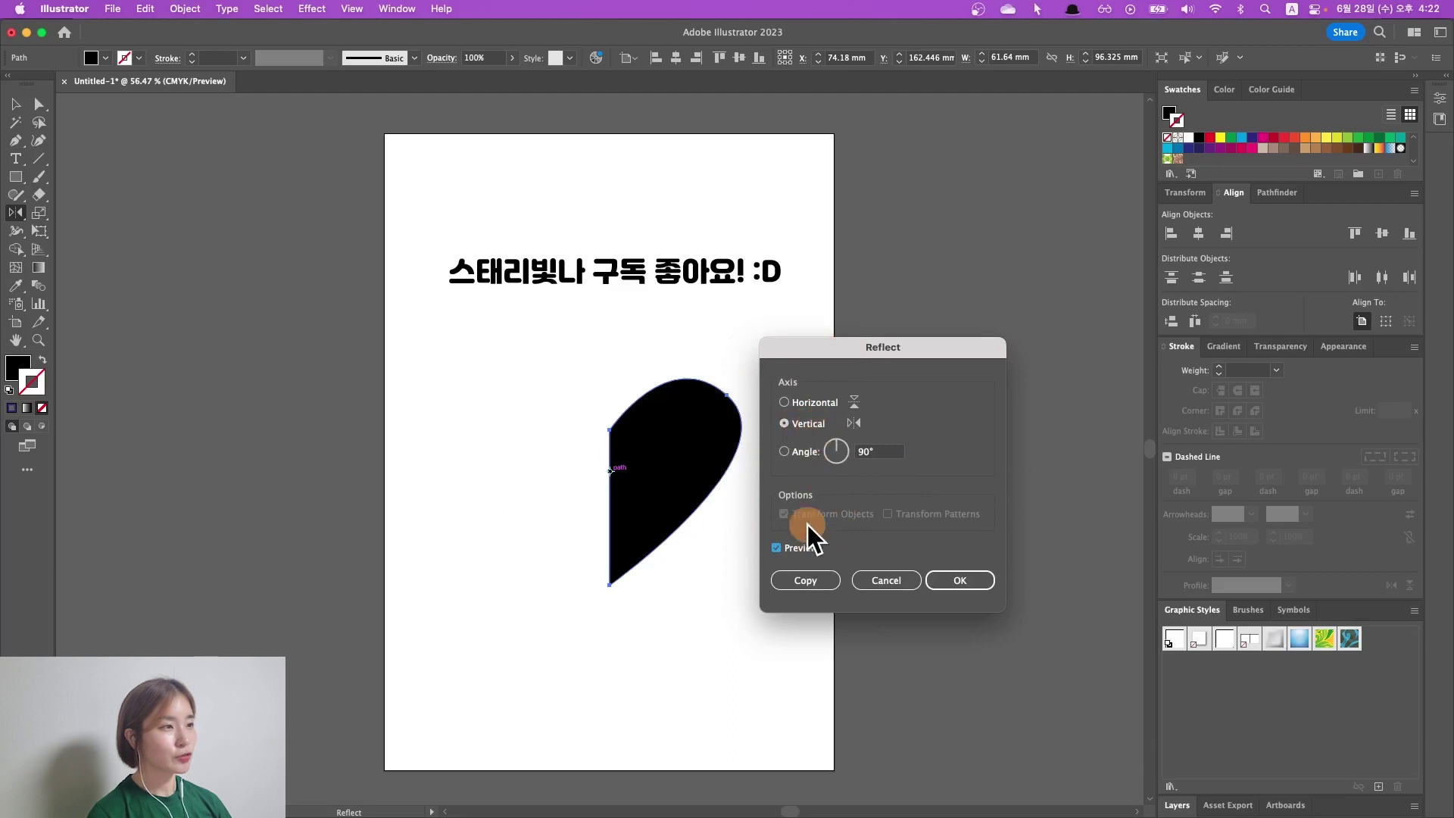
left_click(793, 580)
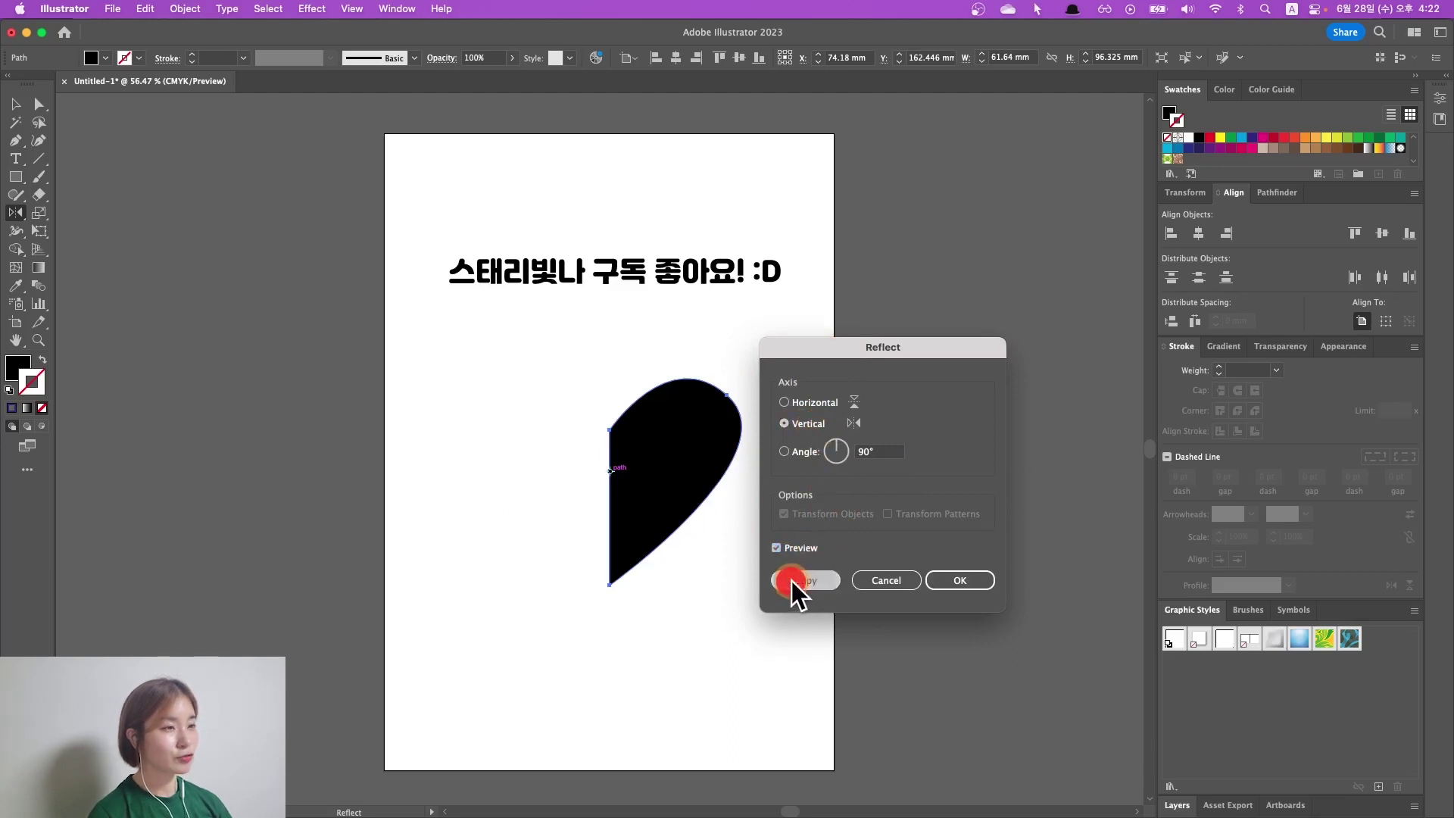
Marquee-select both heart halves with the Selection tool
key("v")
left_click(712, 571)
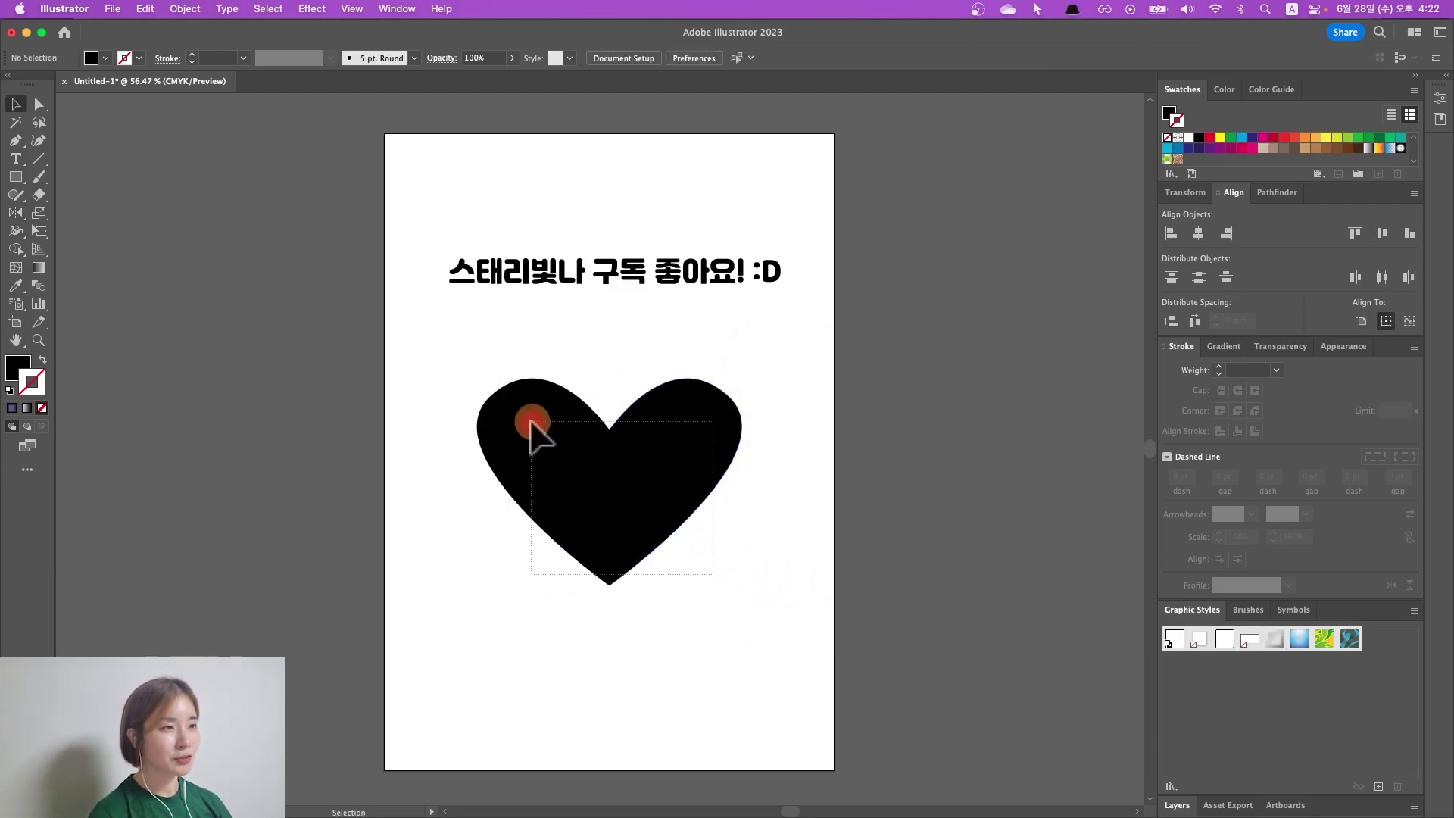
left_click(529, 419)
left_click(720, 569)
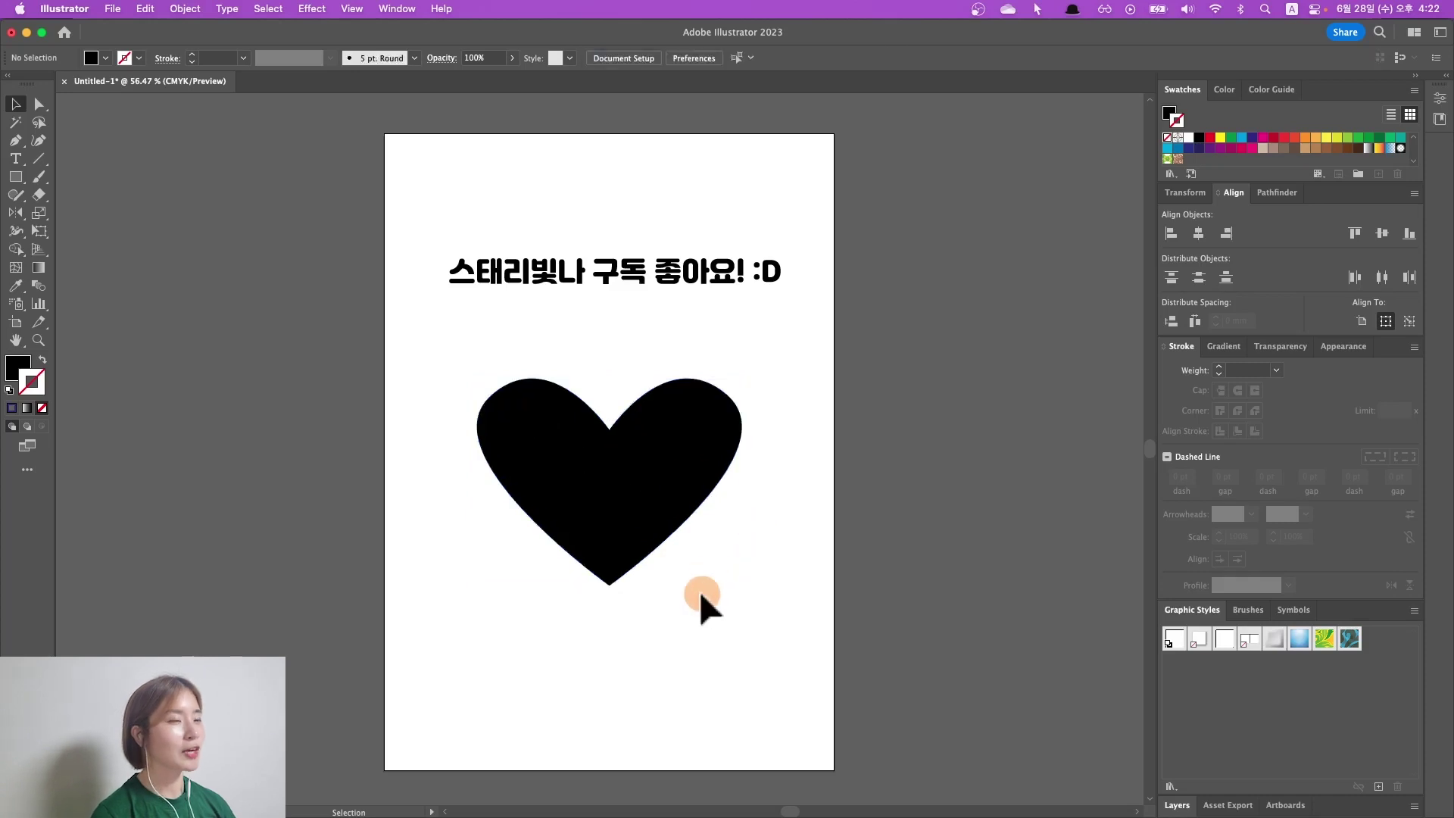
left_click_drag(700, 595, 534, 468)
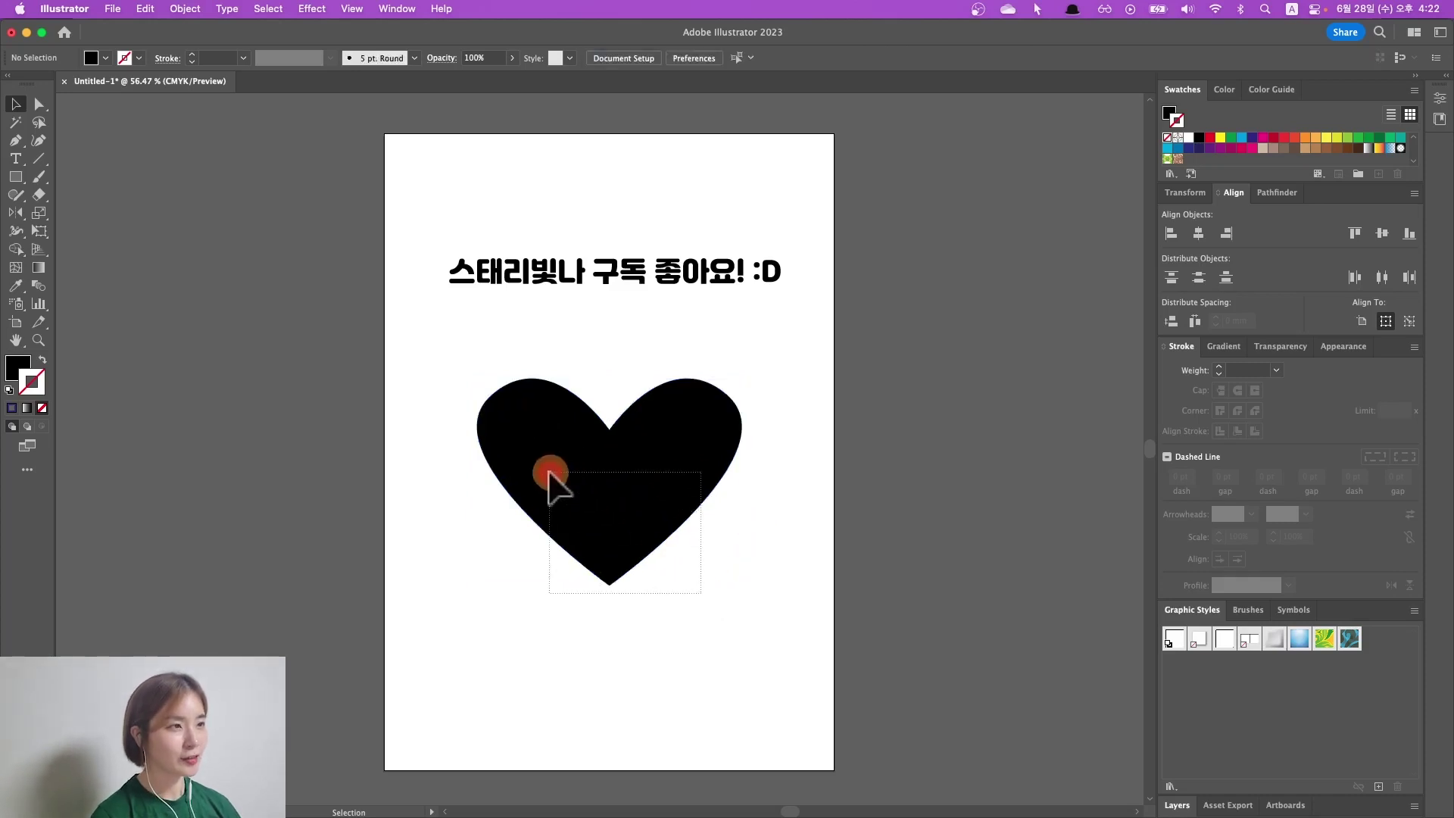
Pull the right heart half away and back to confirm the halves are separate, then select both
left_click(703, 667)
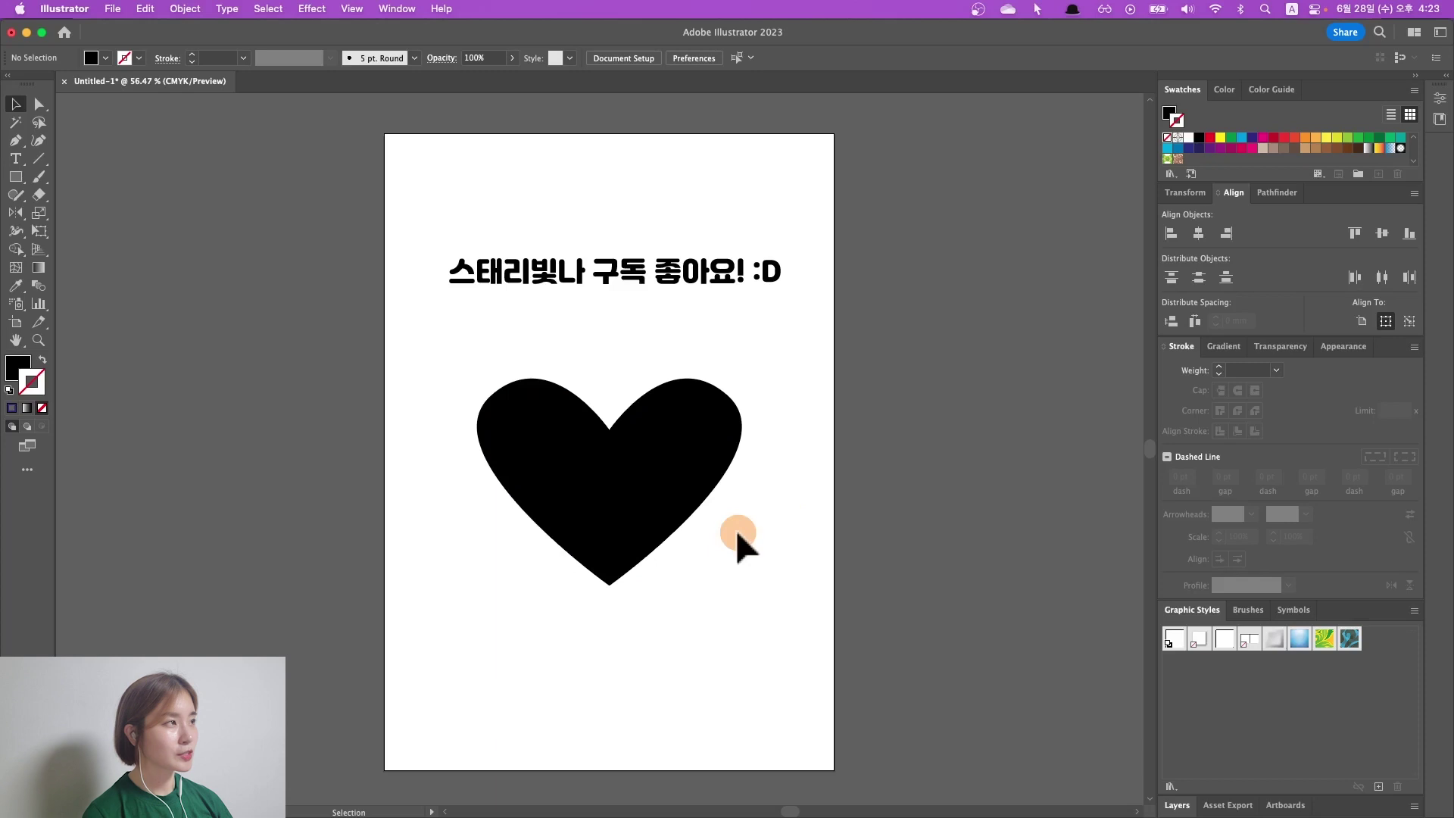
mouse_move(673, 501)
left_mouse_down()
mouse_move(698, 500)
mouse_move(671, 501)
left_mouse_up()
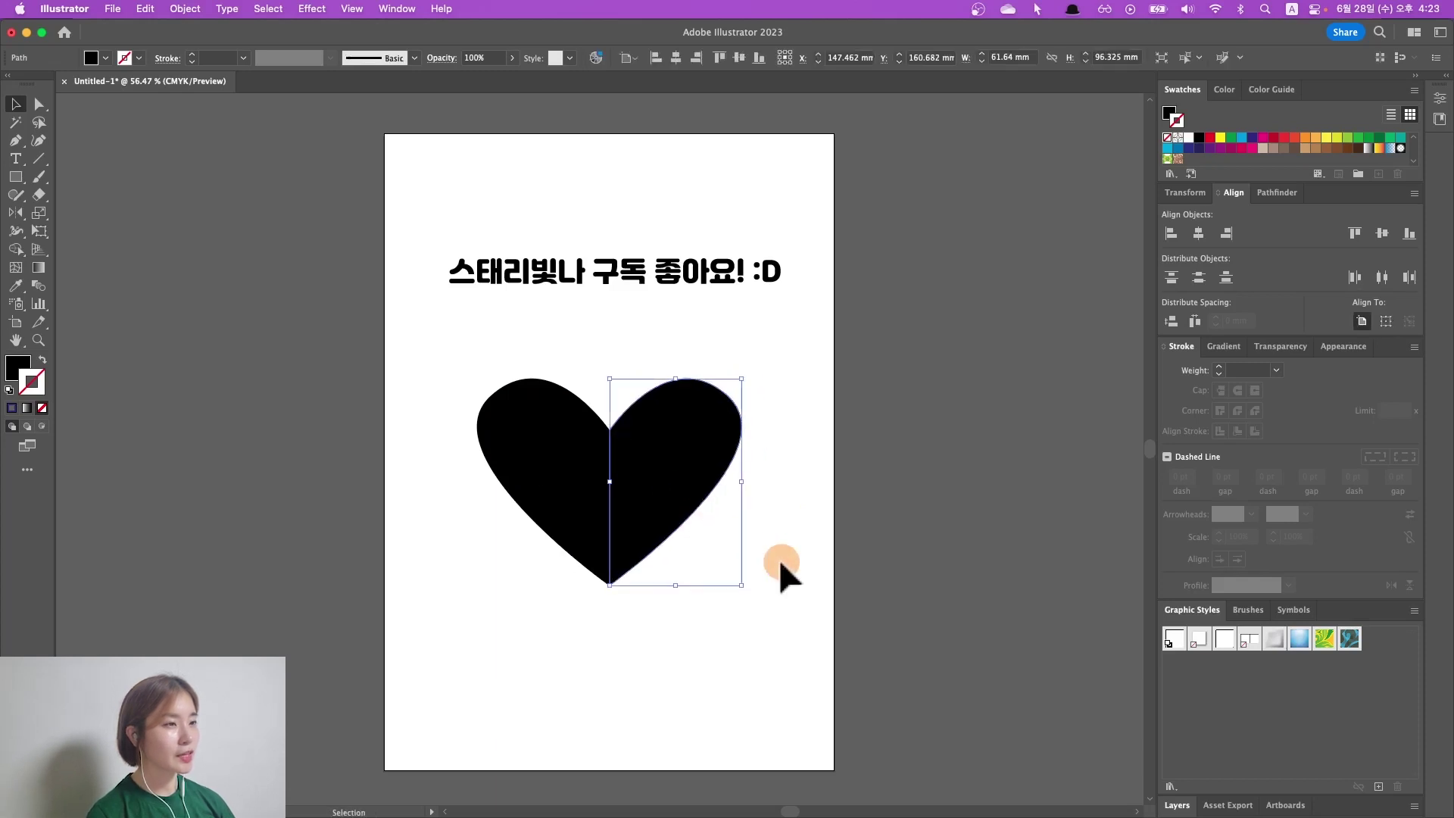
left_click(726, 547)
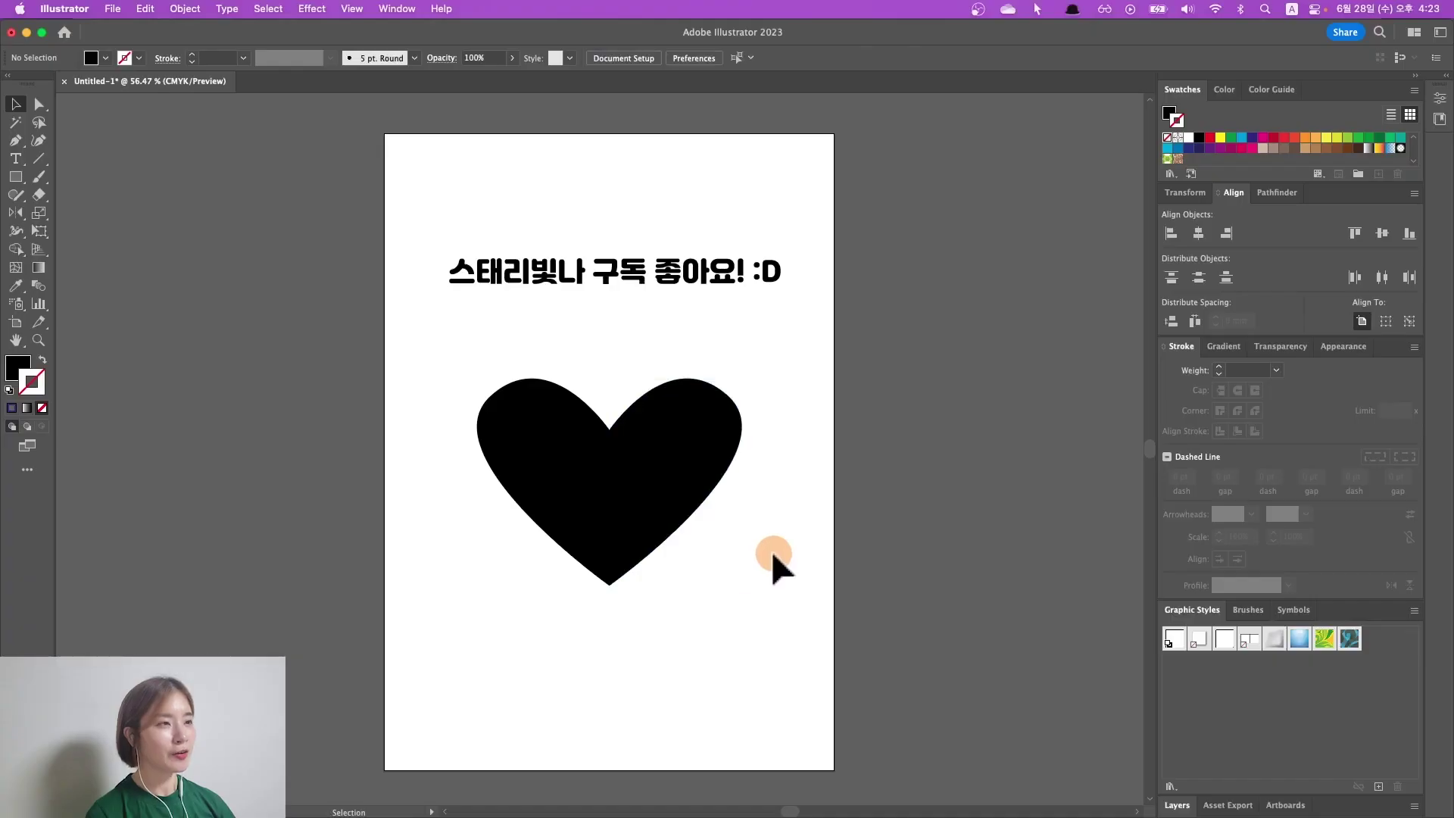
left_click_drag(772, 553, 511, 471)
mouse_move(665, 485)
left_mouse_down()
mouse_move(677, 477)
mouse_move(664, 479)
left_mouse_up()
left_click(707, 621)
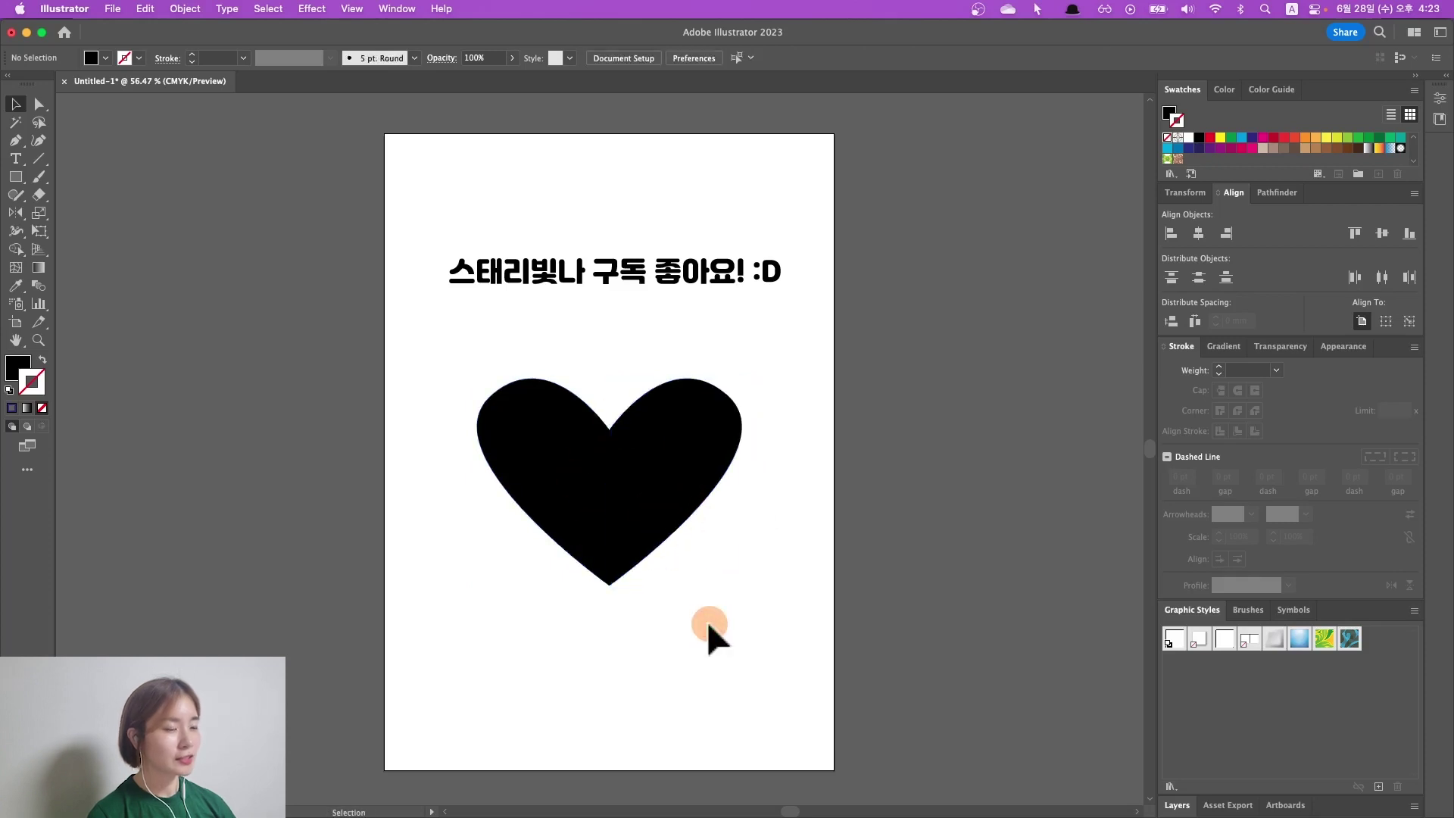
left_click_drag(773, 552, 443, 401)
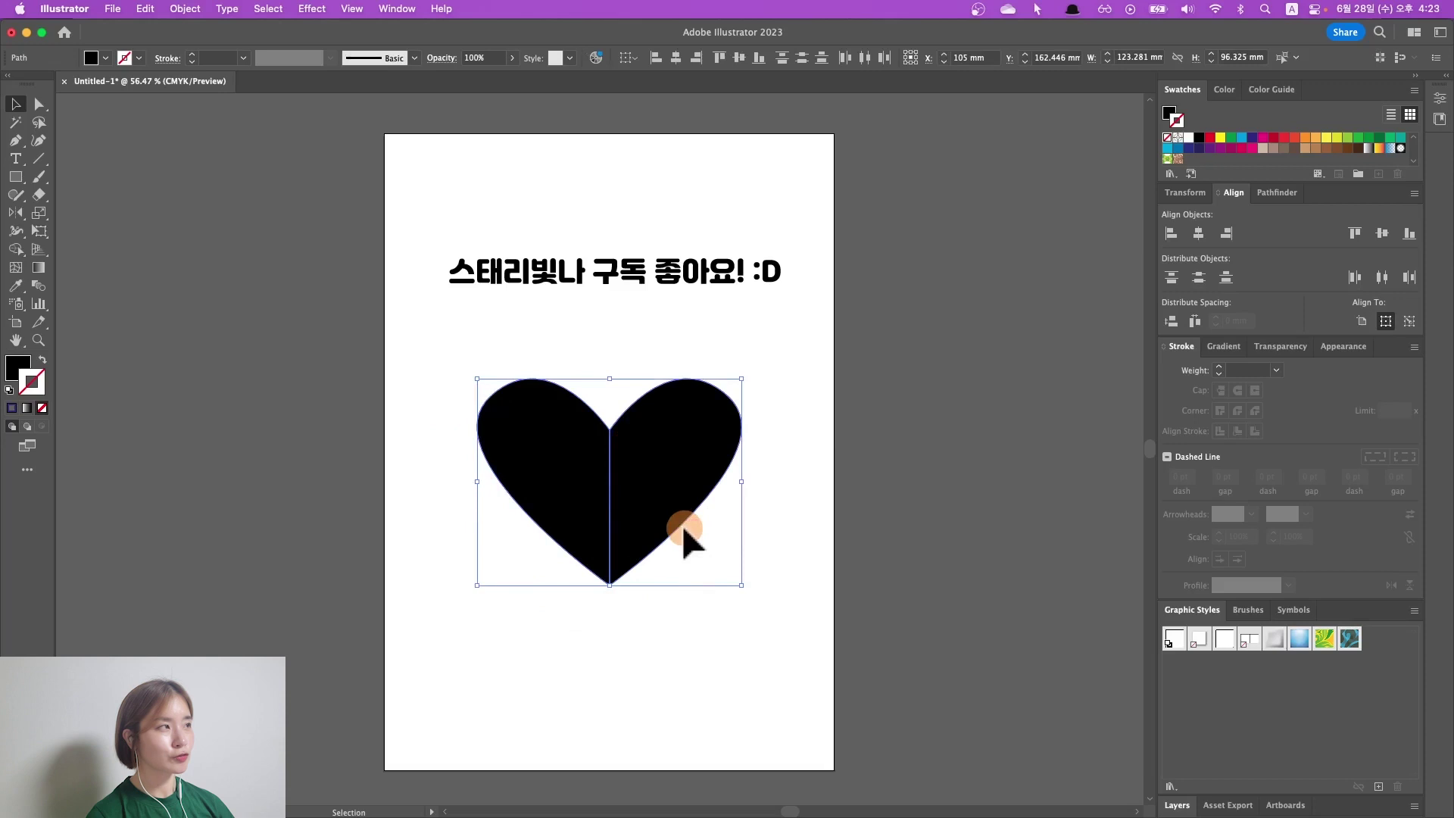
left_click(397, 8)
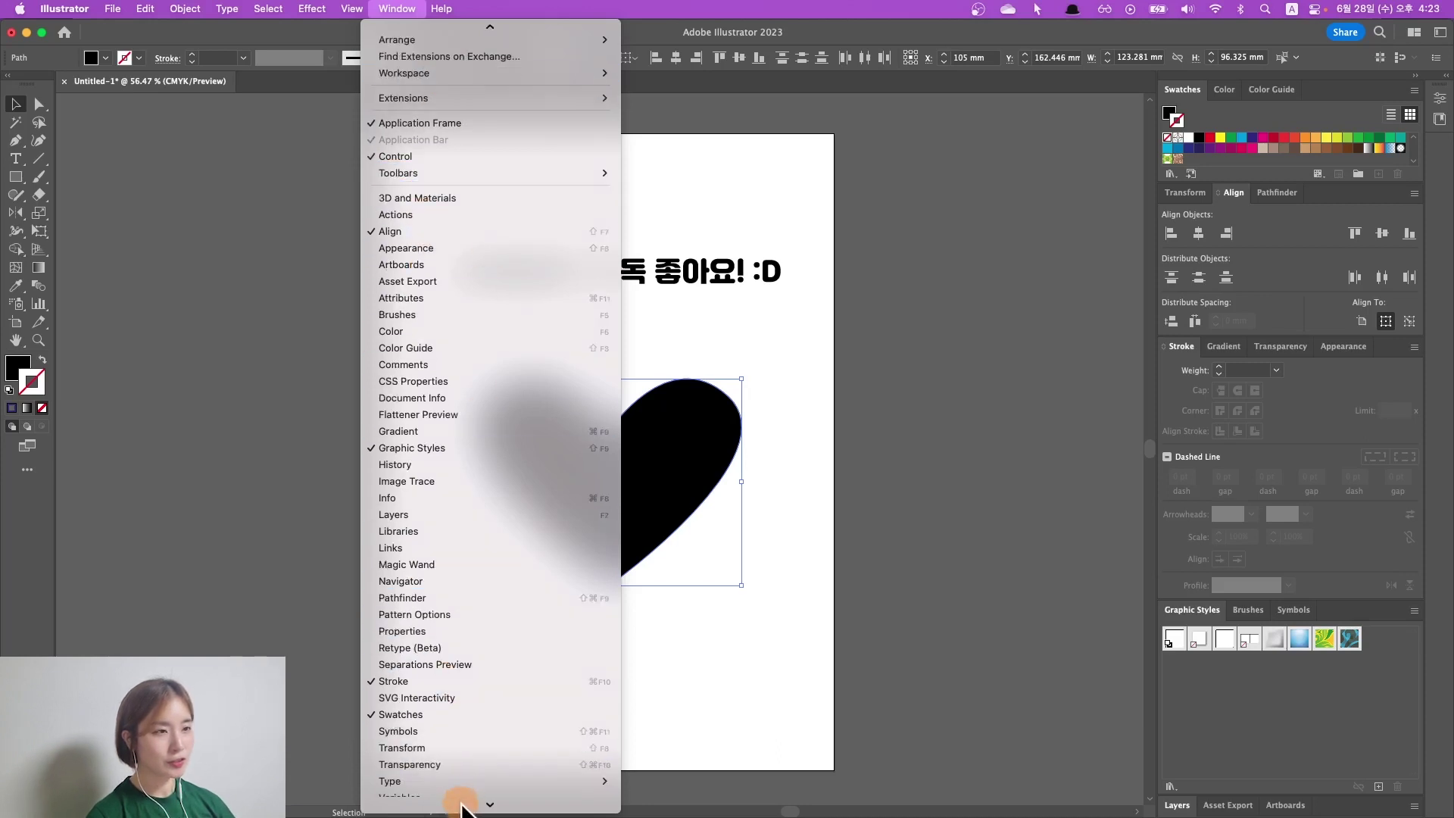
Unite the two heart halves into one solid black shape
scroll(481, 787, "down", 3)
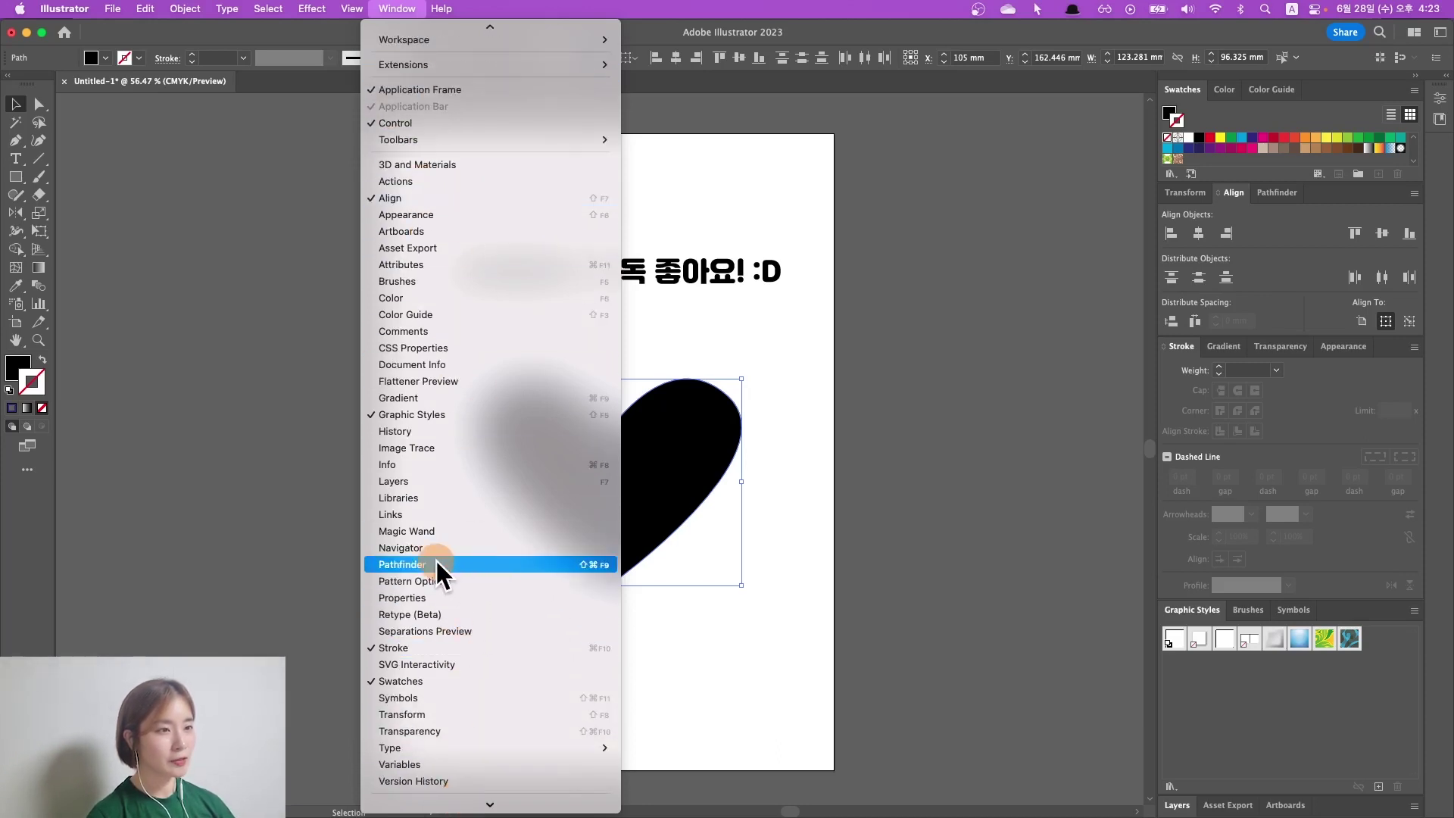
left_click(436, 564)
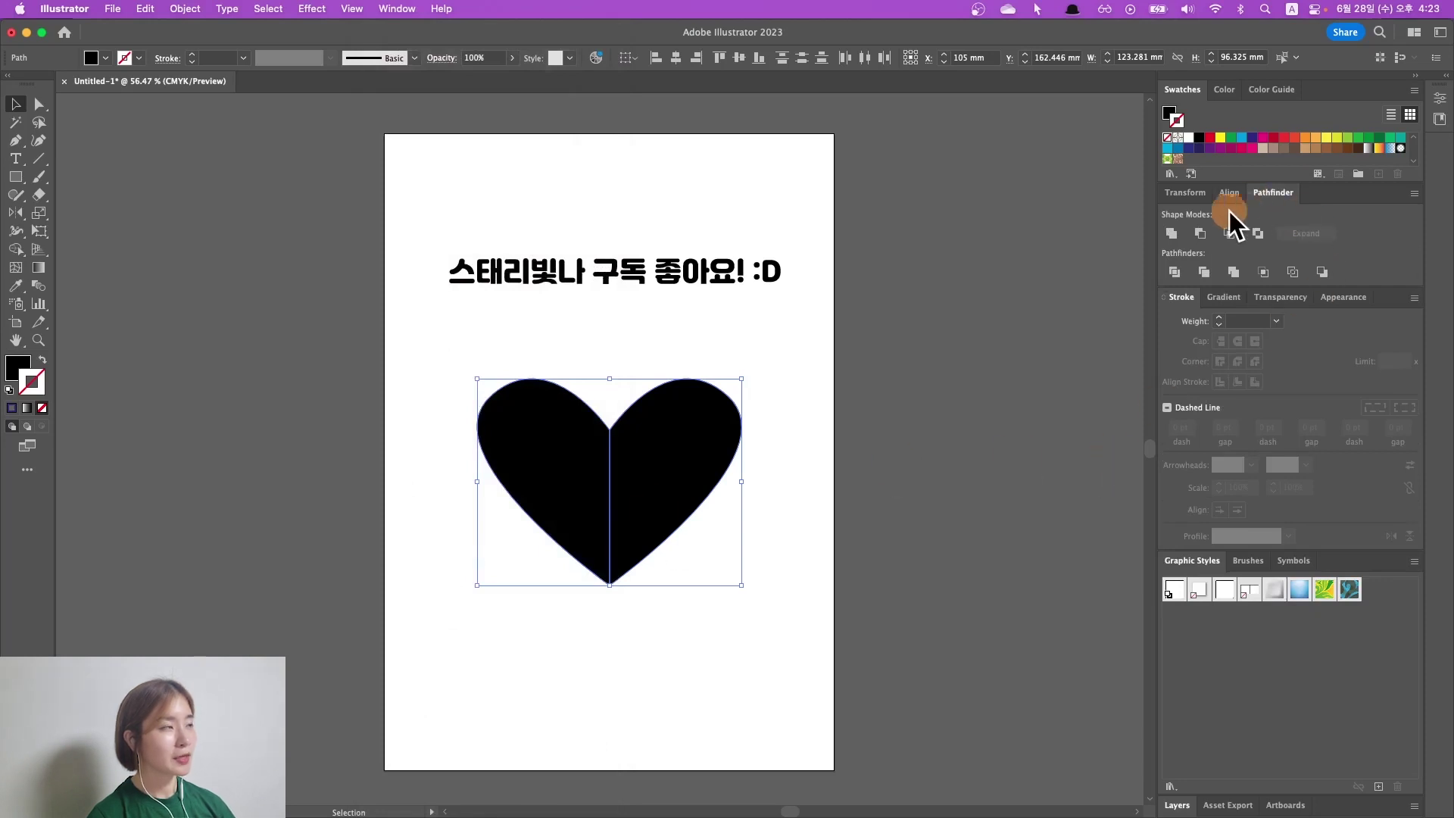
left_click(1171, 237)
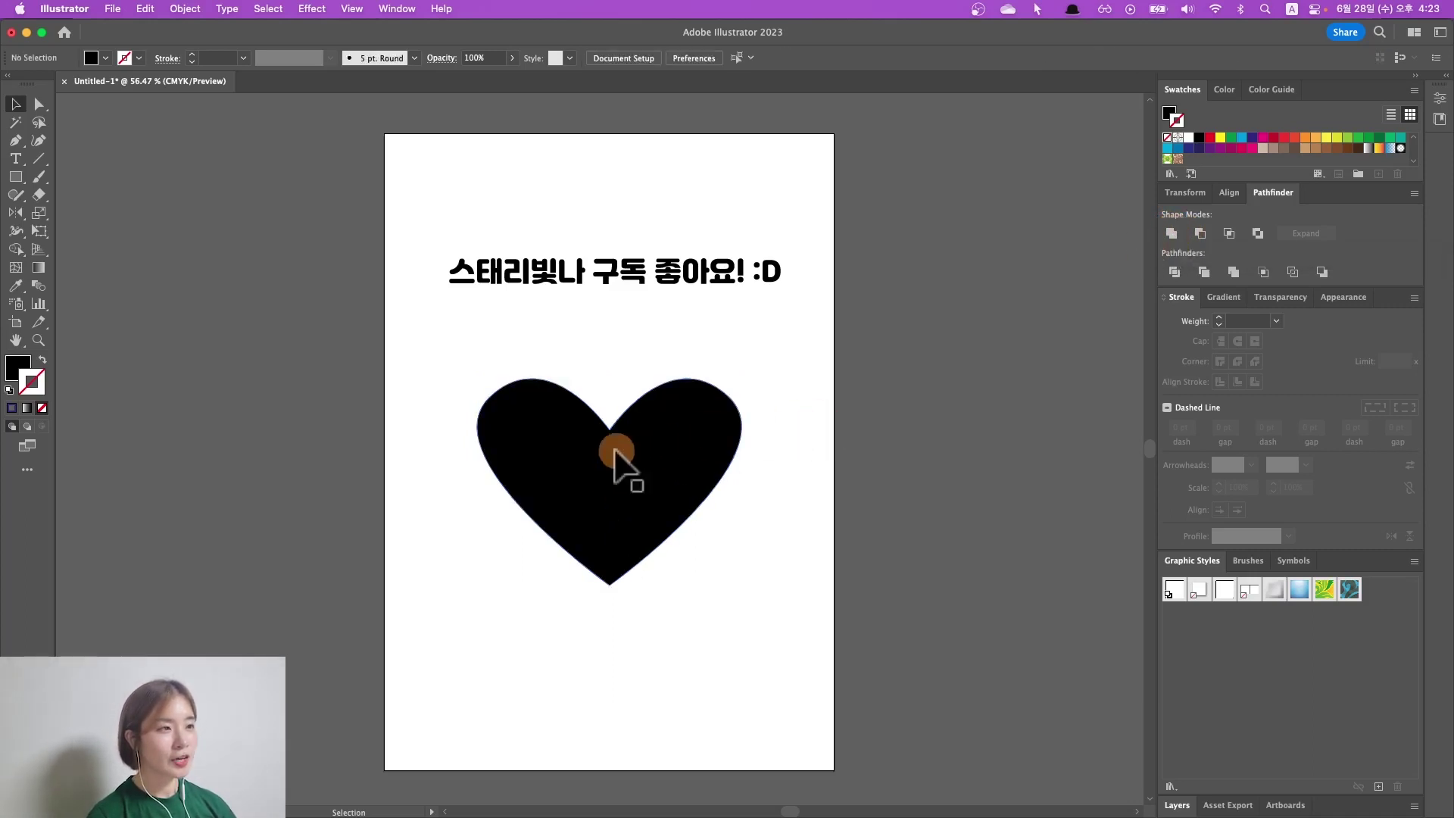
Nudge the merged heart slightly lower on the page
left_click_drag(567, 477, 561, 477)
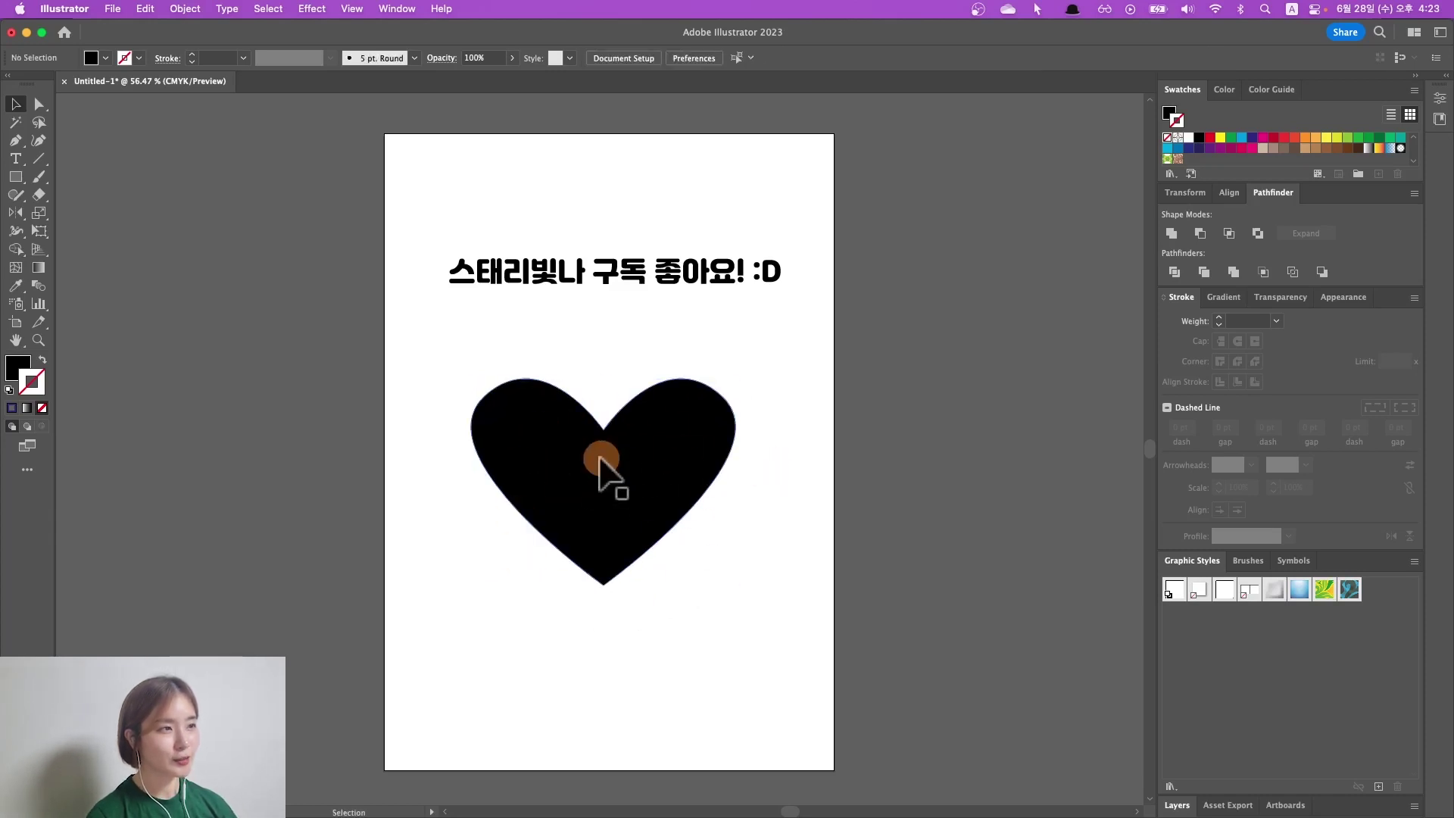
left_click_drag(602, 458, 609, 475)
left_click(1170, 112)
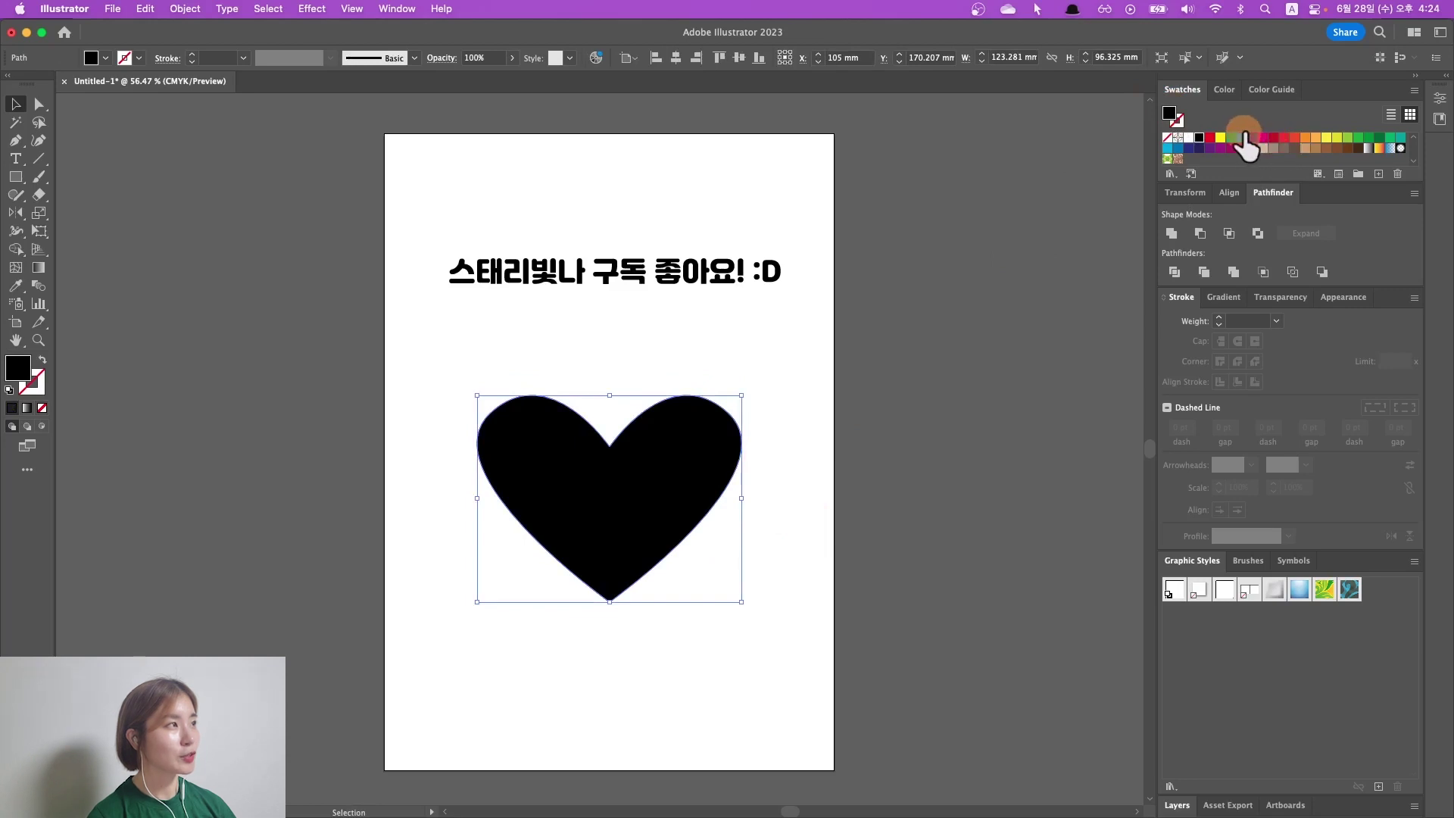
Fill the heart red after trying cyan and yellow, then deselect it
left_click(1242, 138)
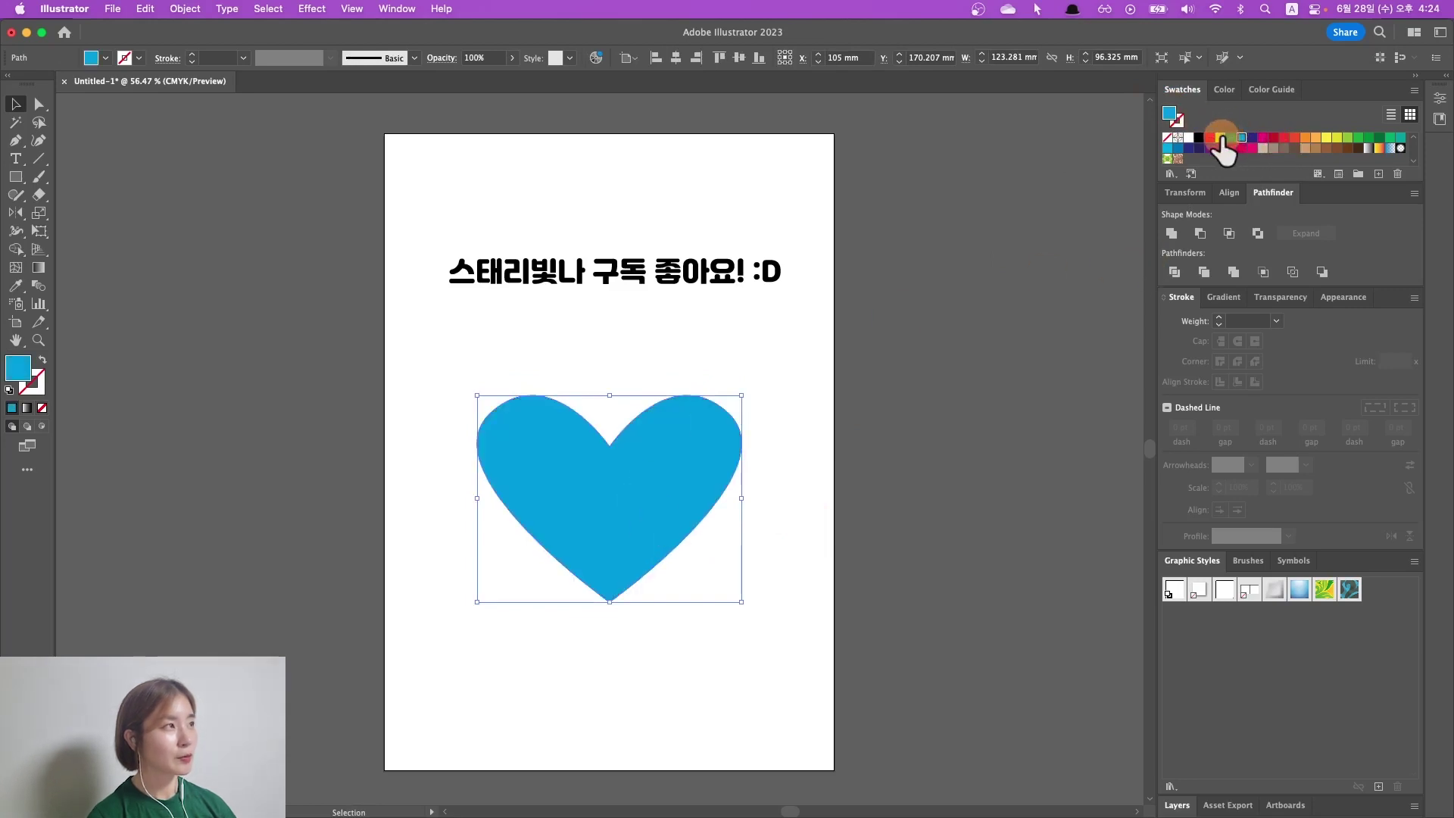
left_click(1220, 137)
left_click(1295, 138)
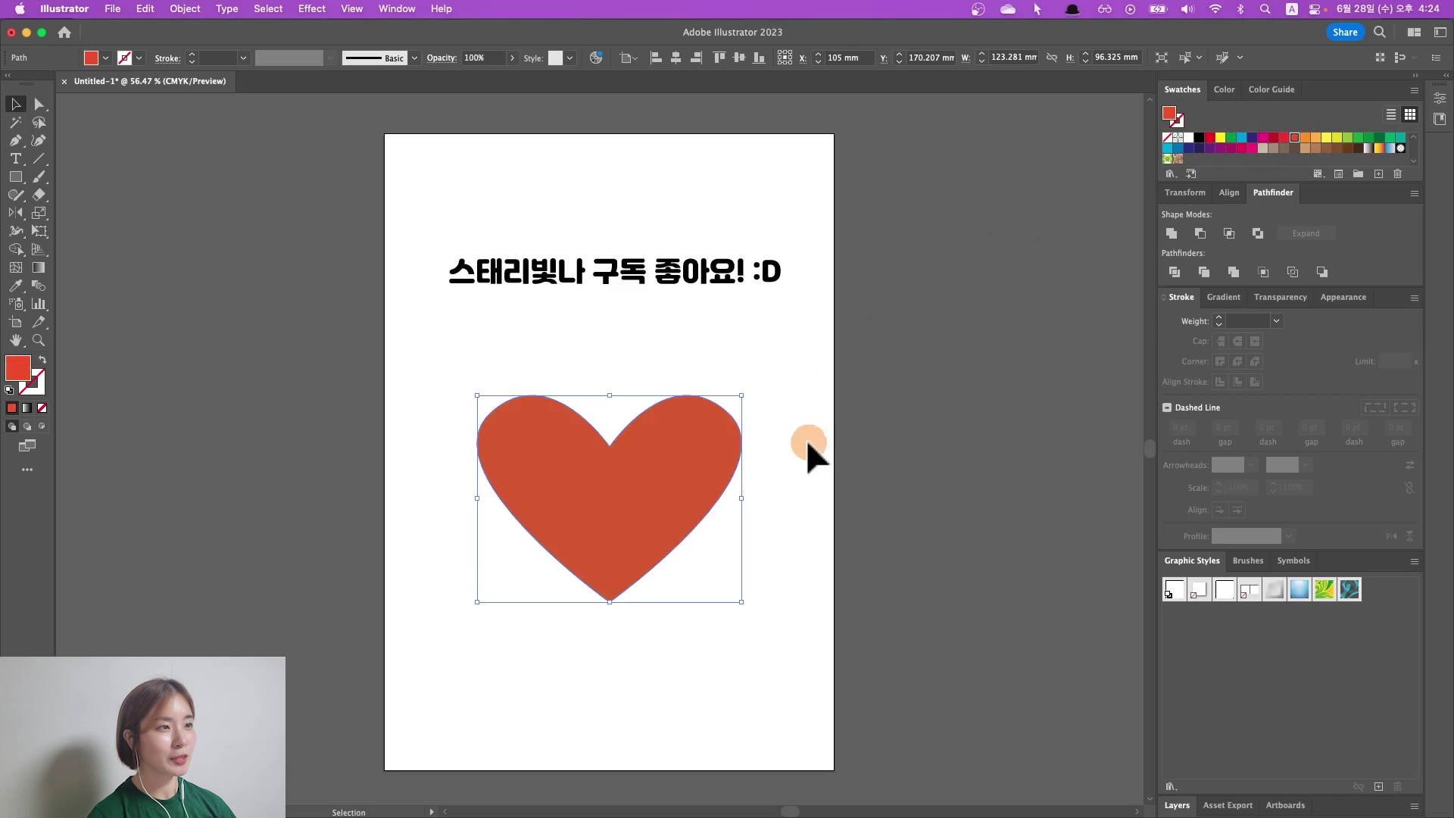
left_click(853, 476)
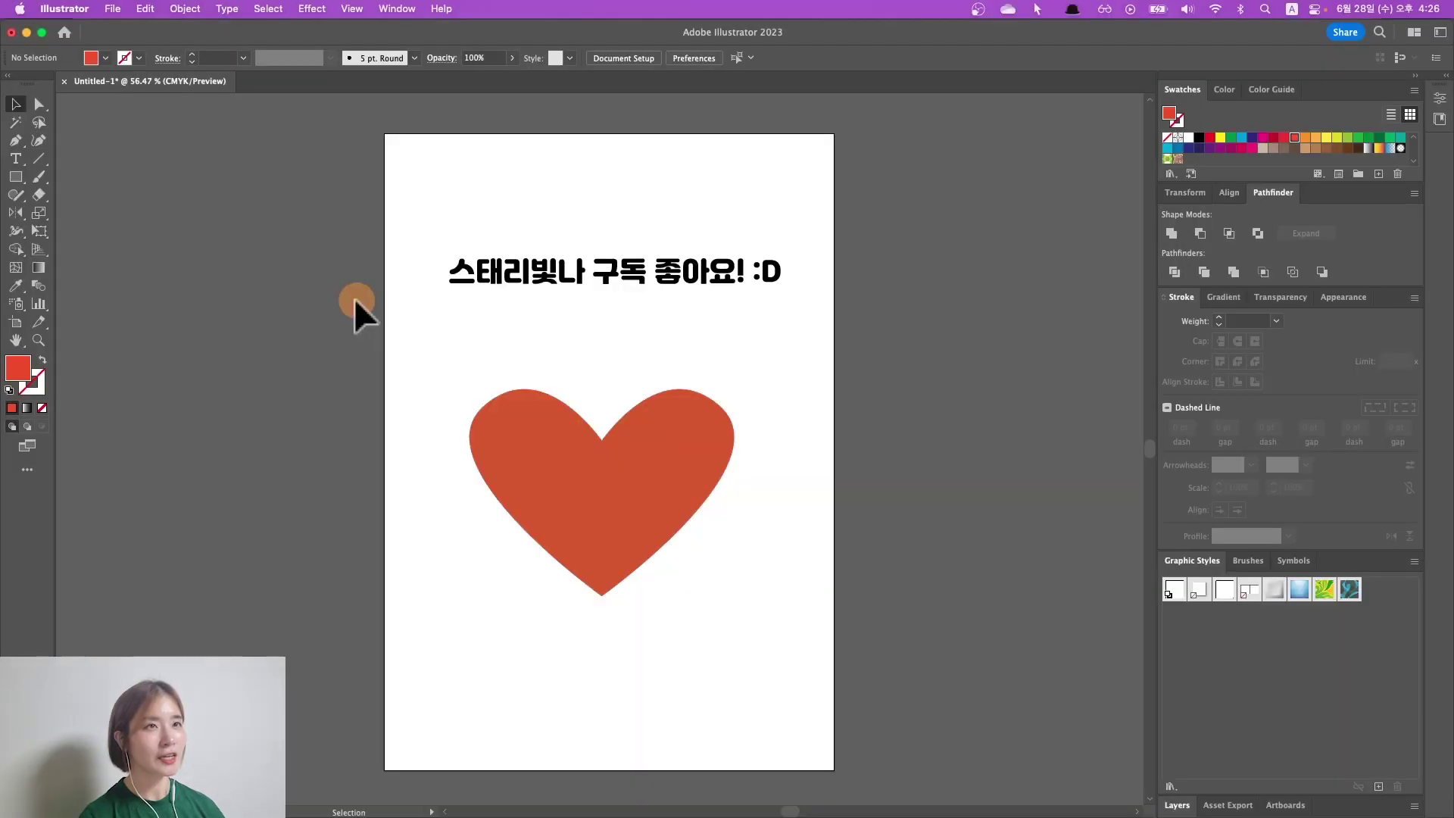
Save the artwork to the desktop as Starry.ai in Illustrator 2020 format
left_click(117, 6)
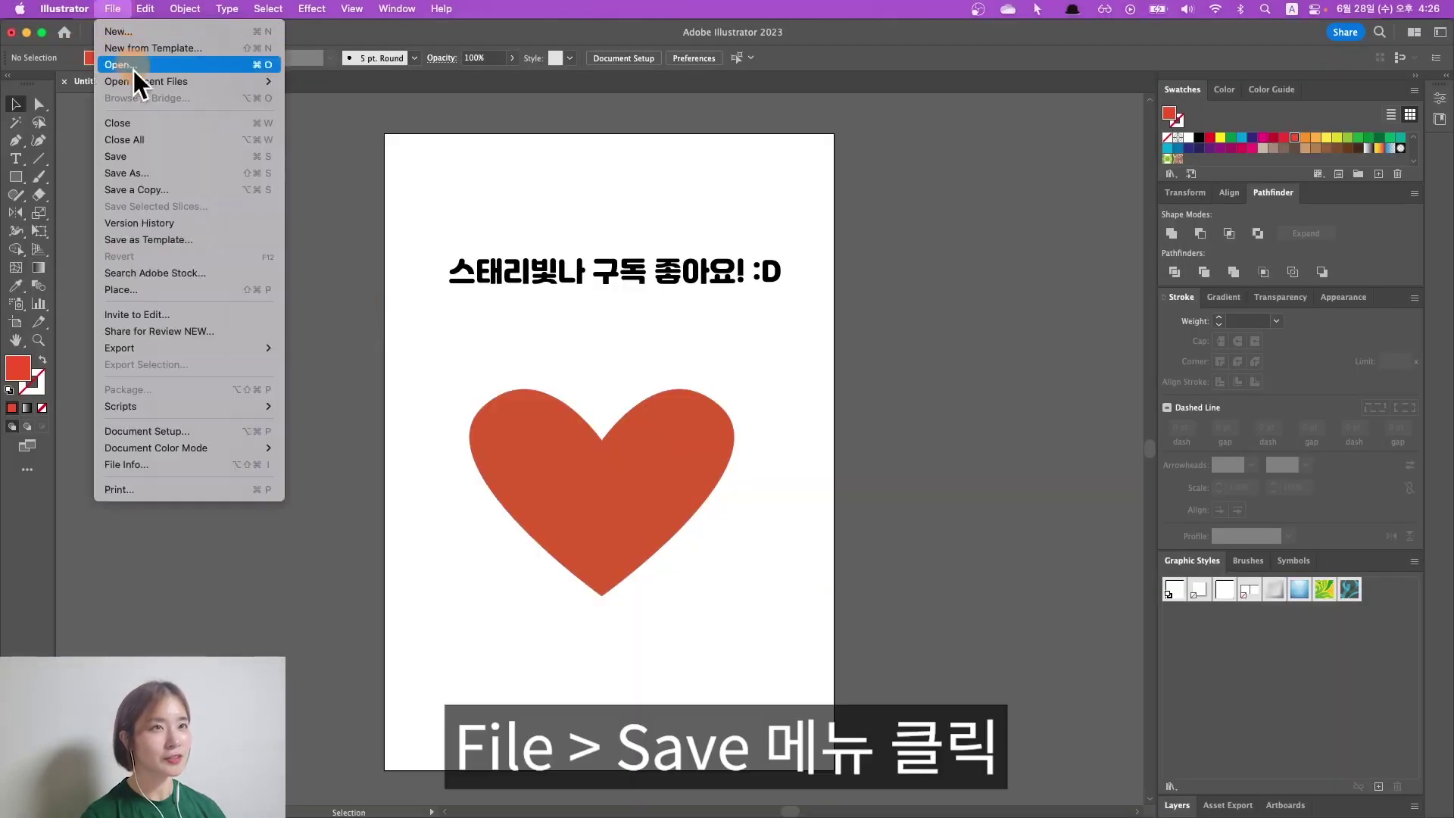
left_click(147, 159)
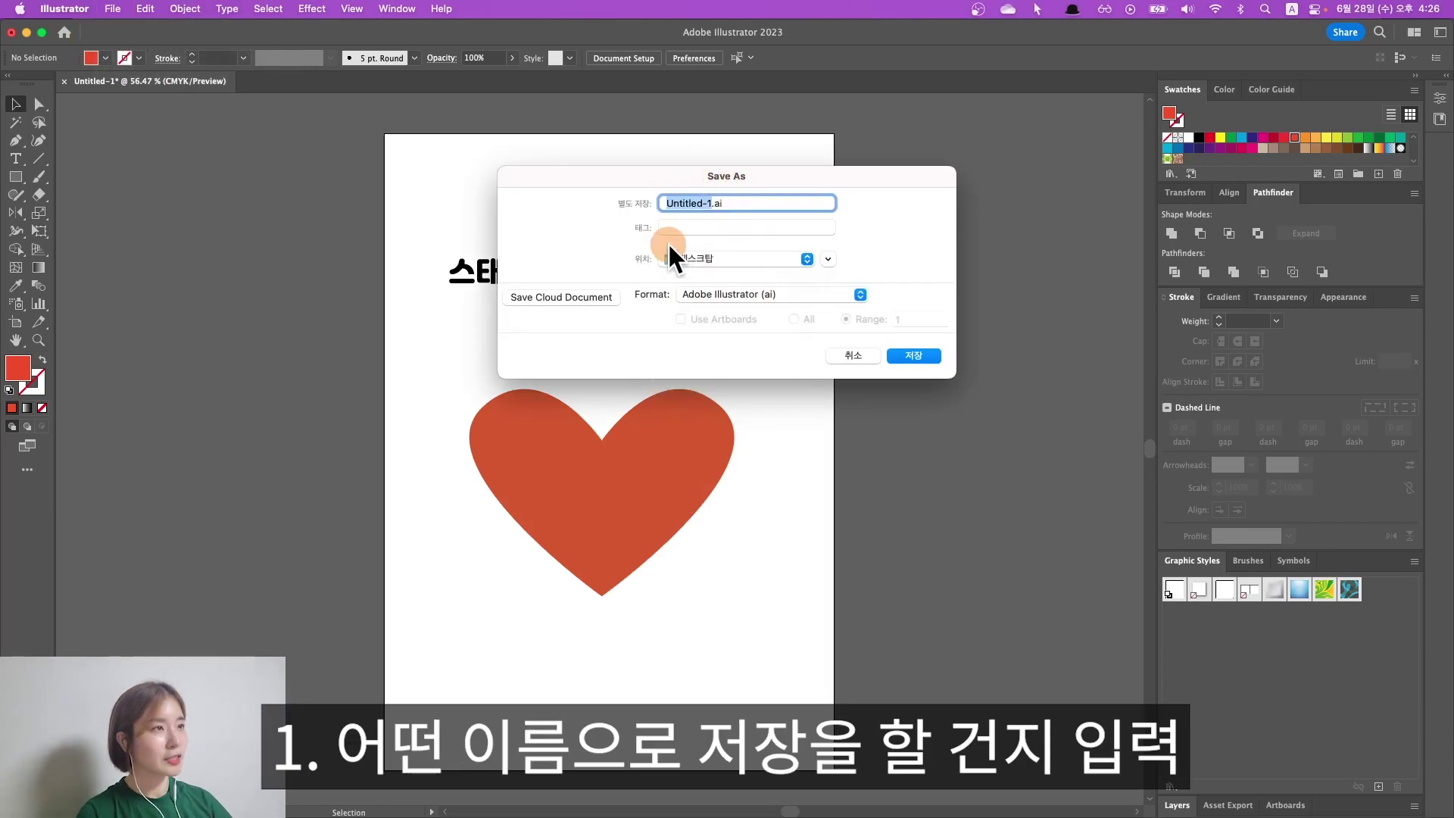
type("Sta")
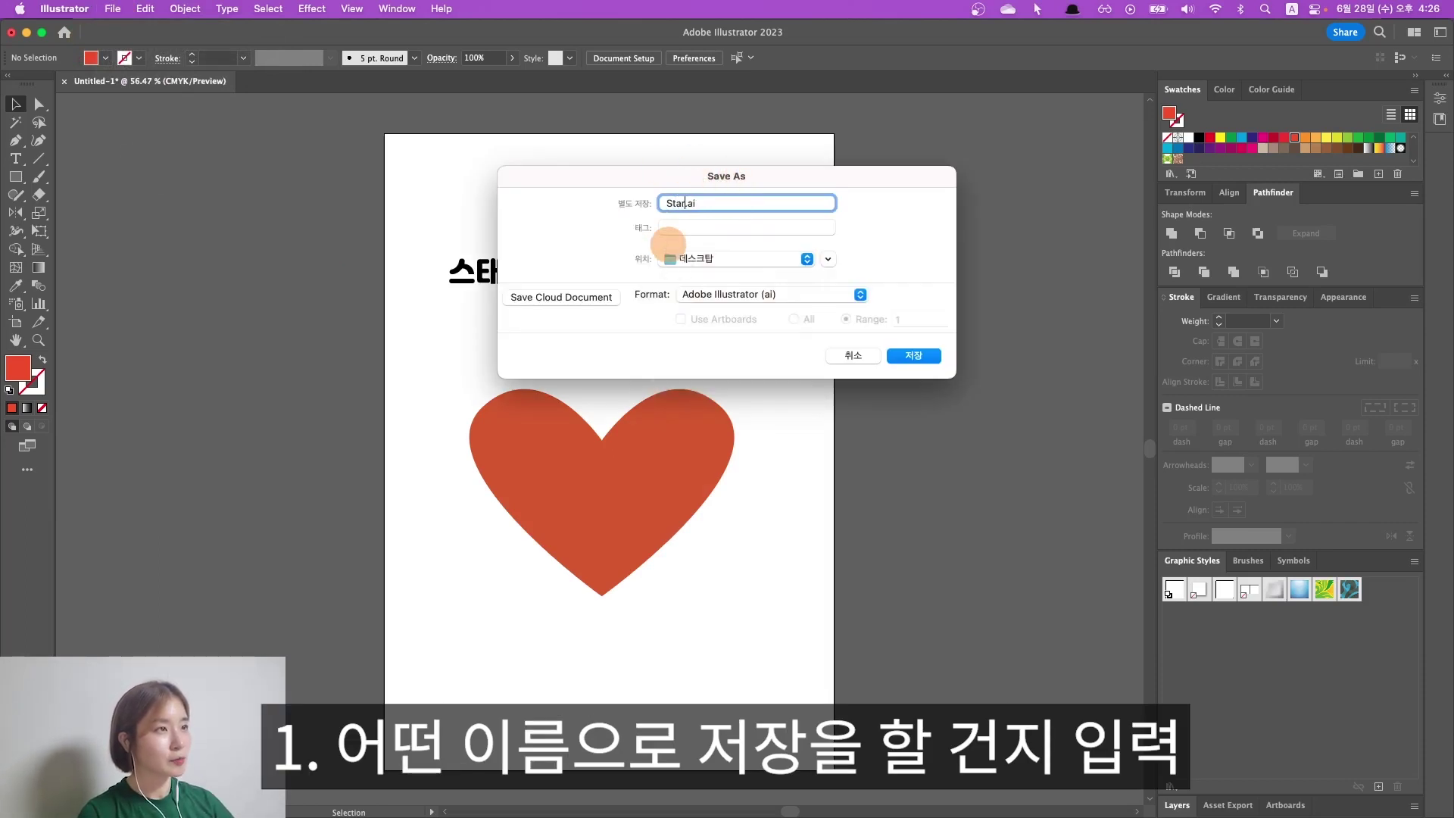
type("rry")
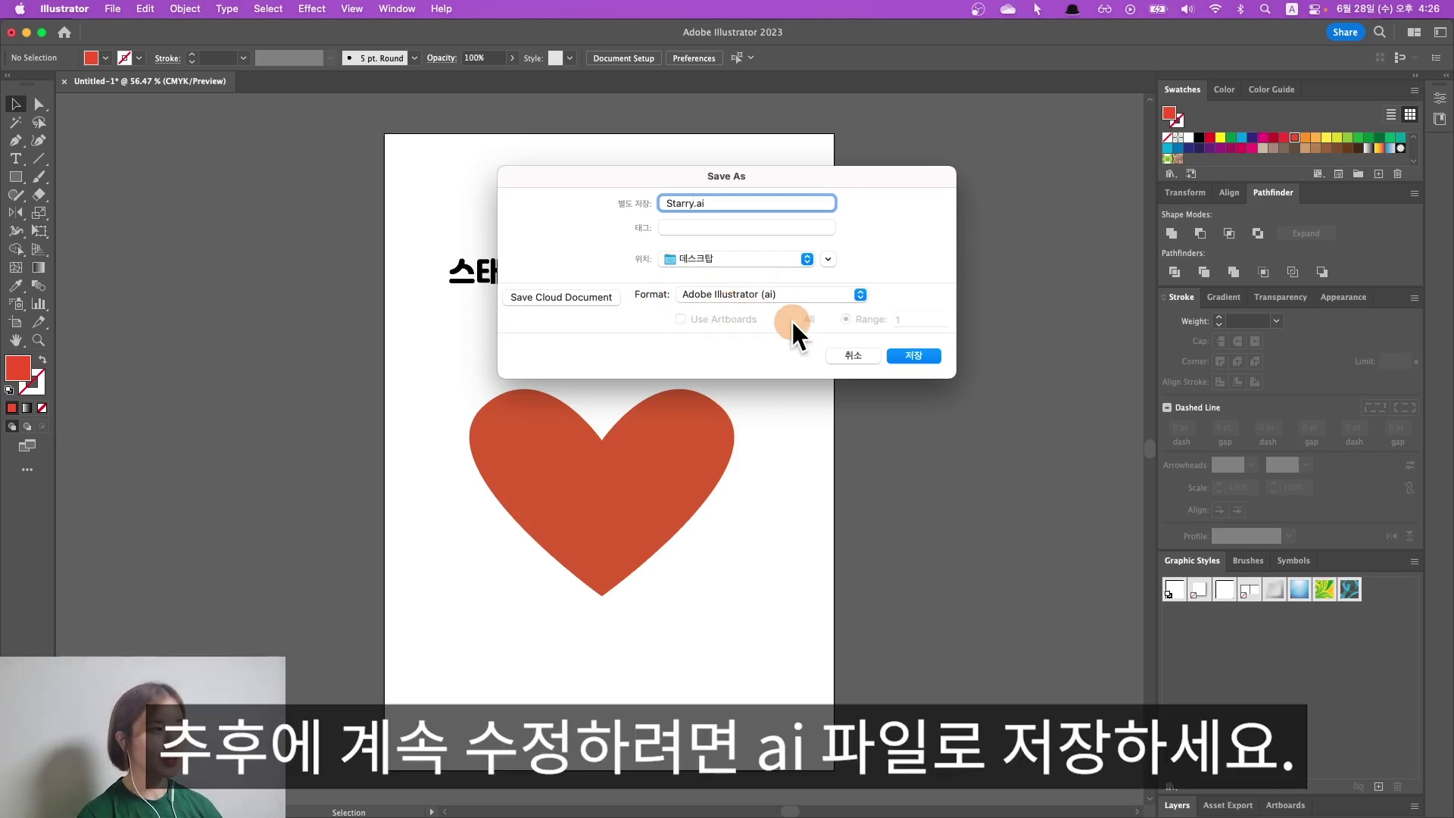
left_click(897, 357)
left_click(716, 211)
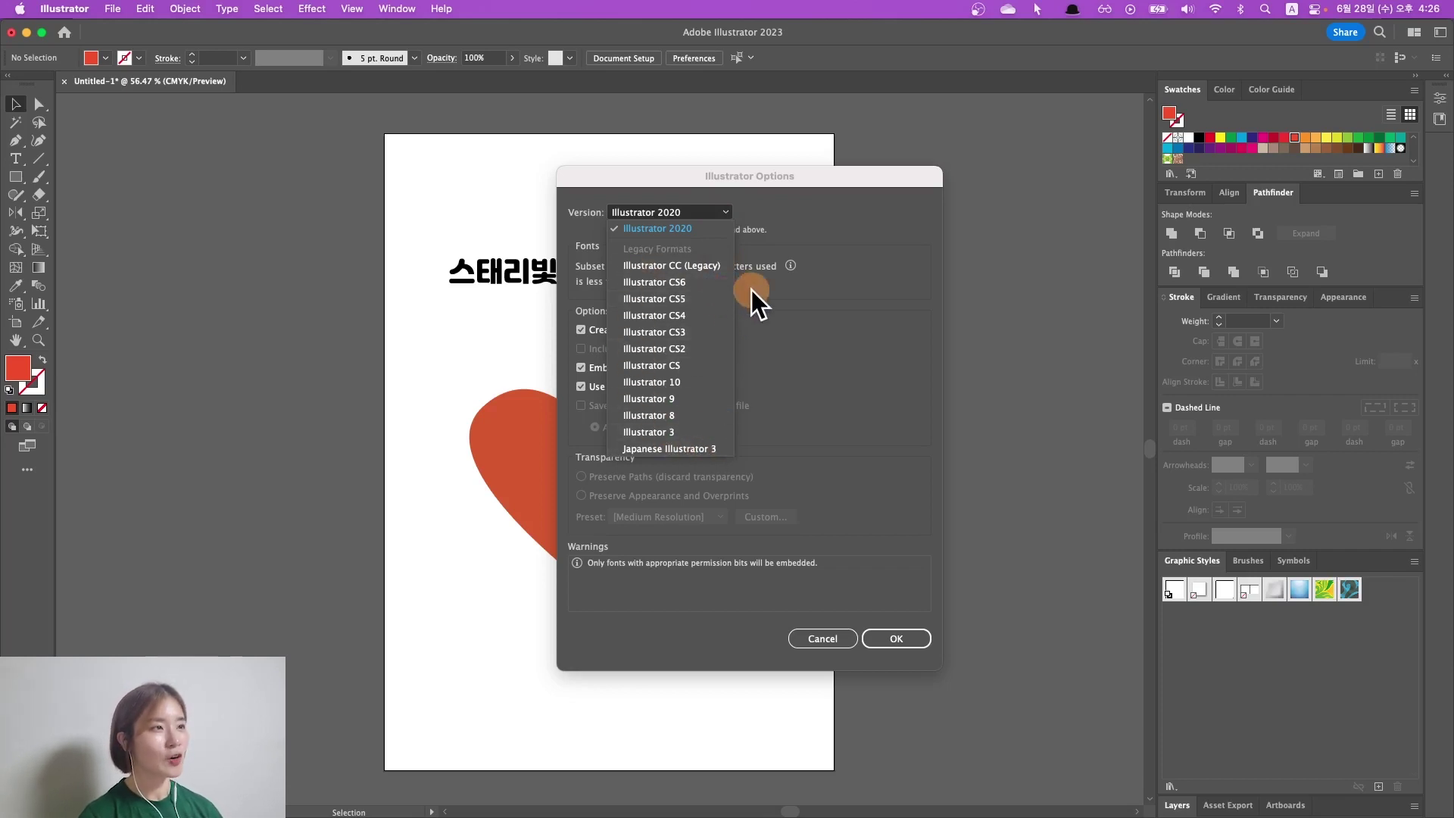
left_click(798, 322)
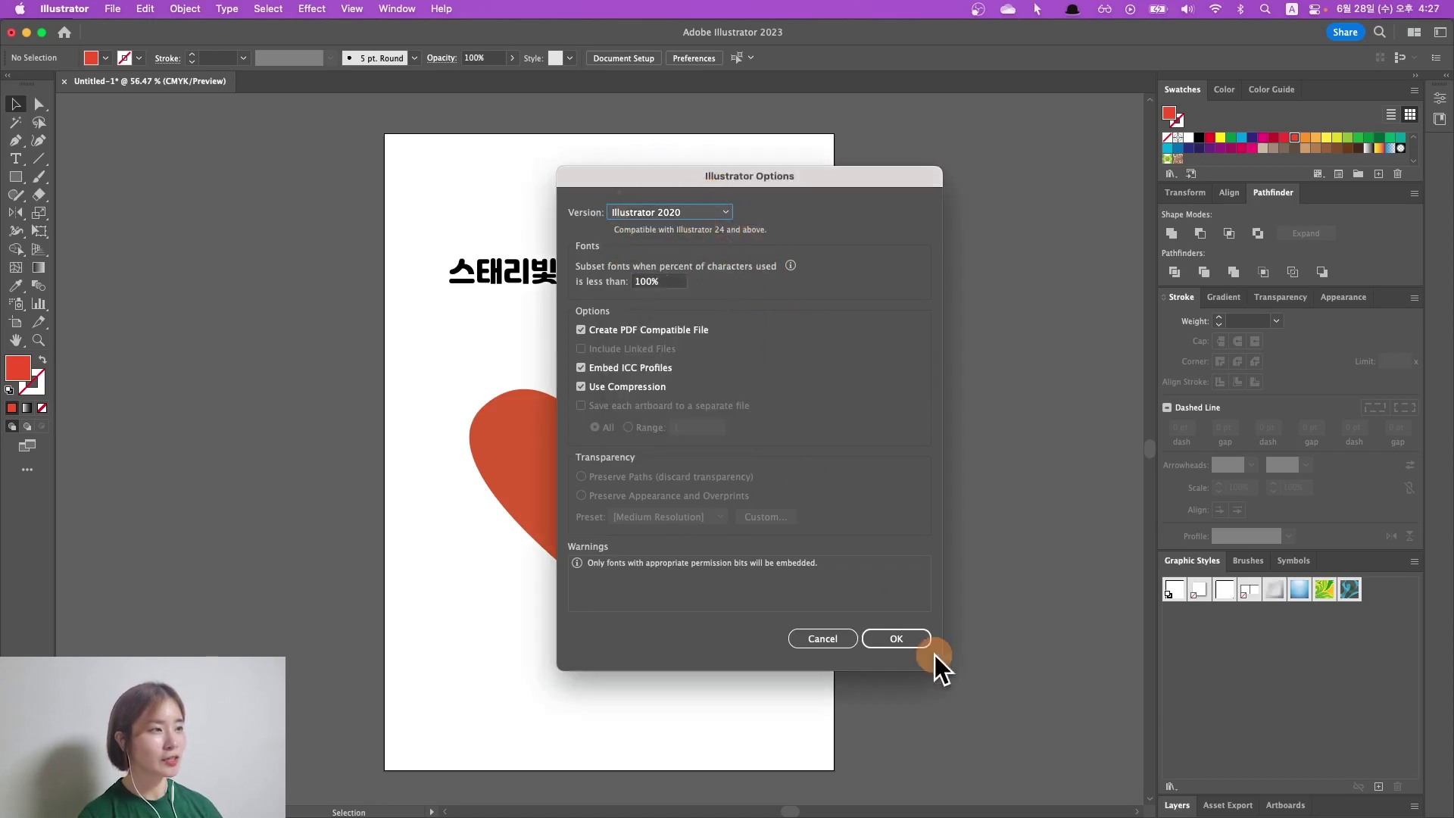
left_click(888, 638)
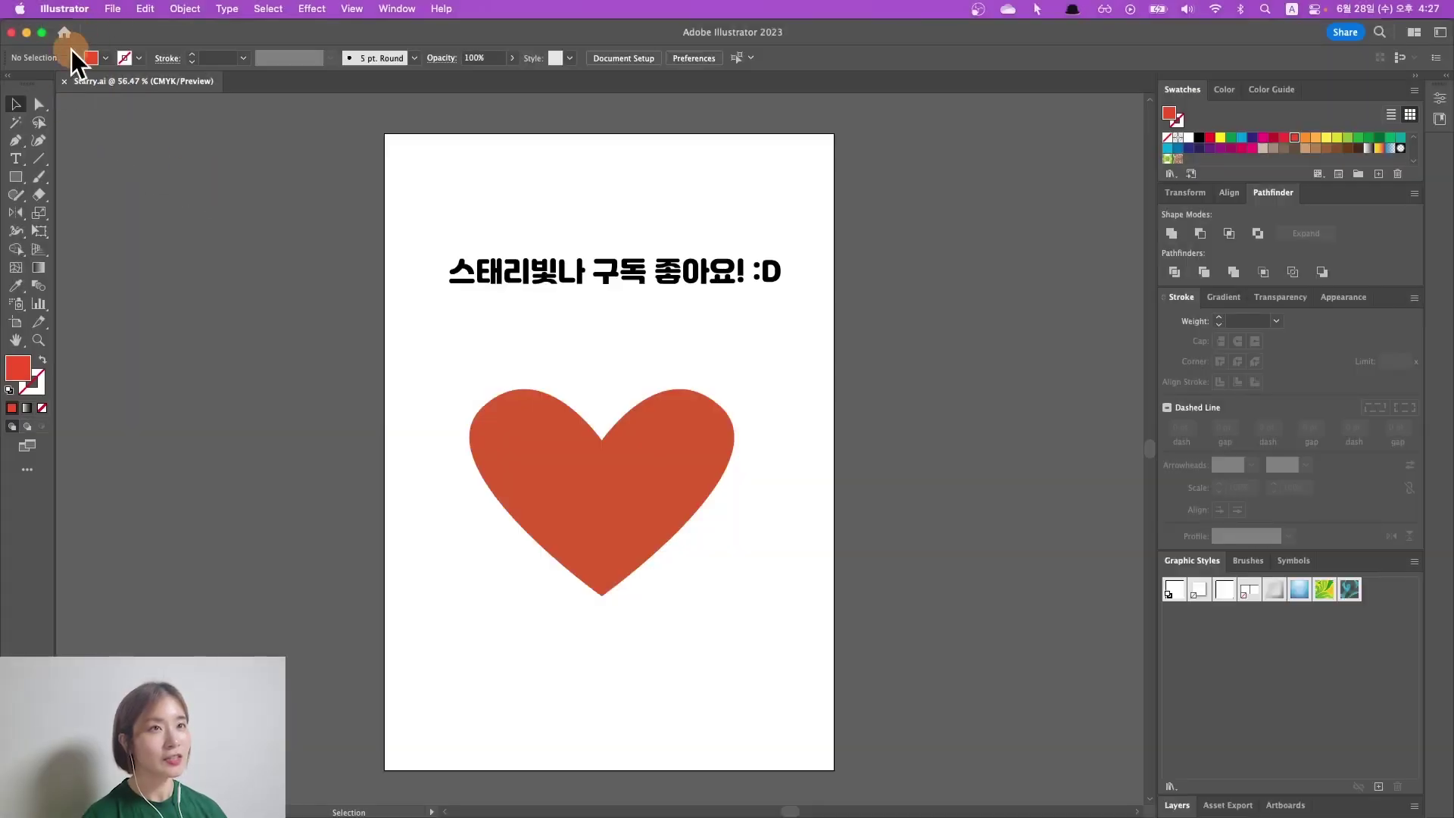
Close Starry.ai and reopen it from the Desktop folder
left_click(109, 8)
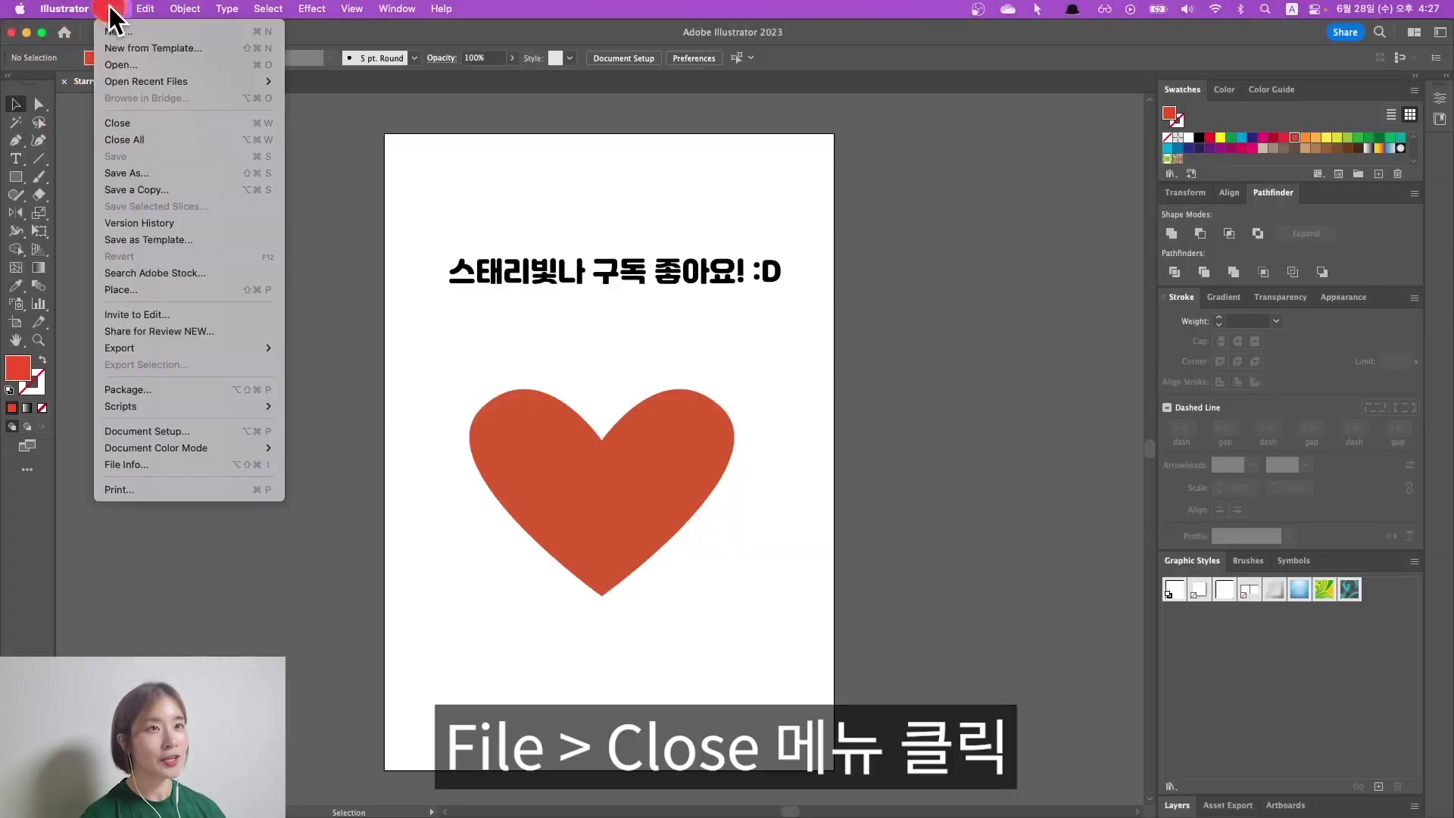
left_click(126, 121)
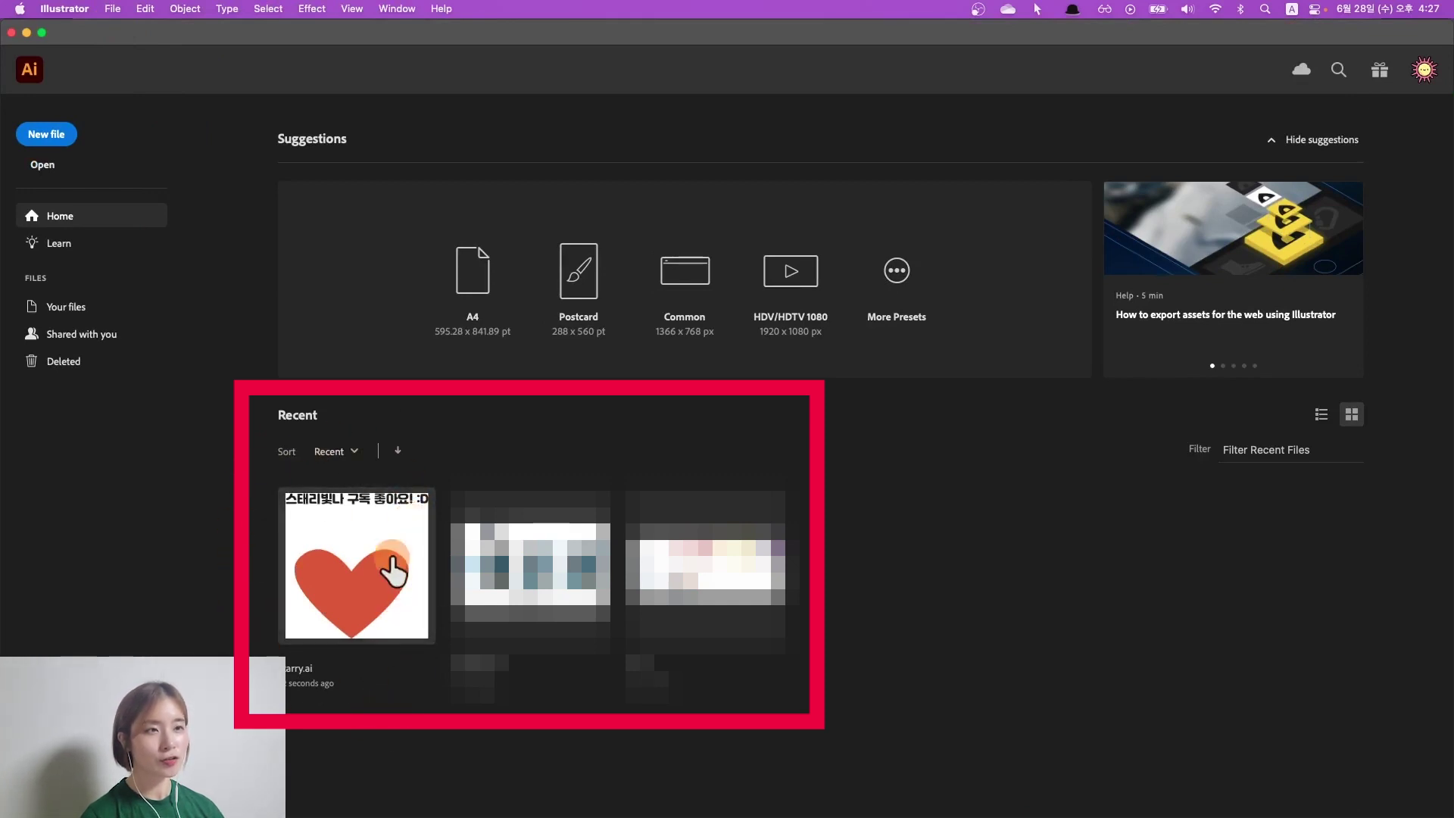
left_click(110, 9)
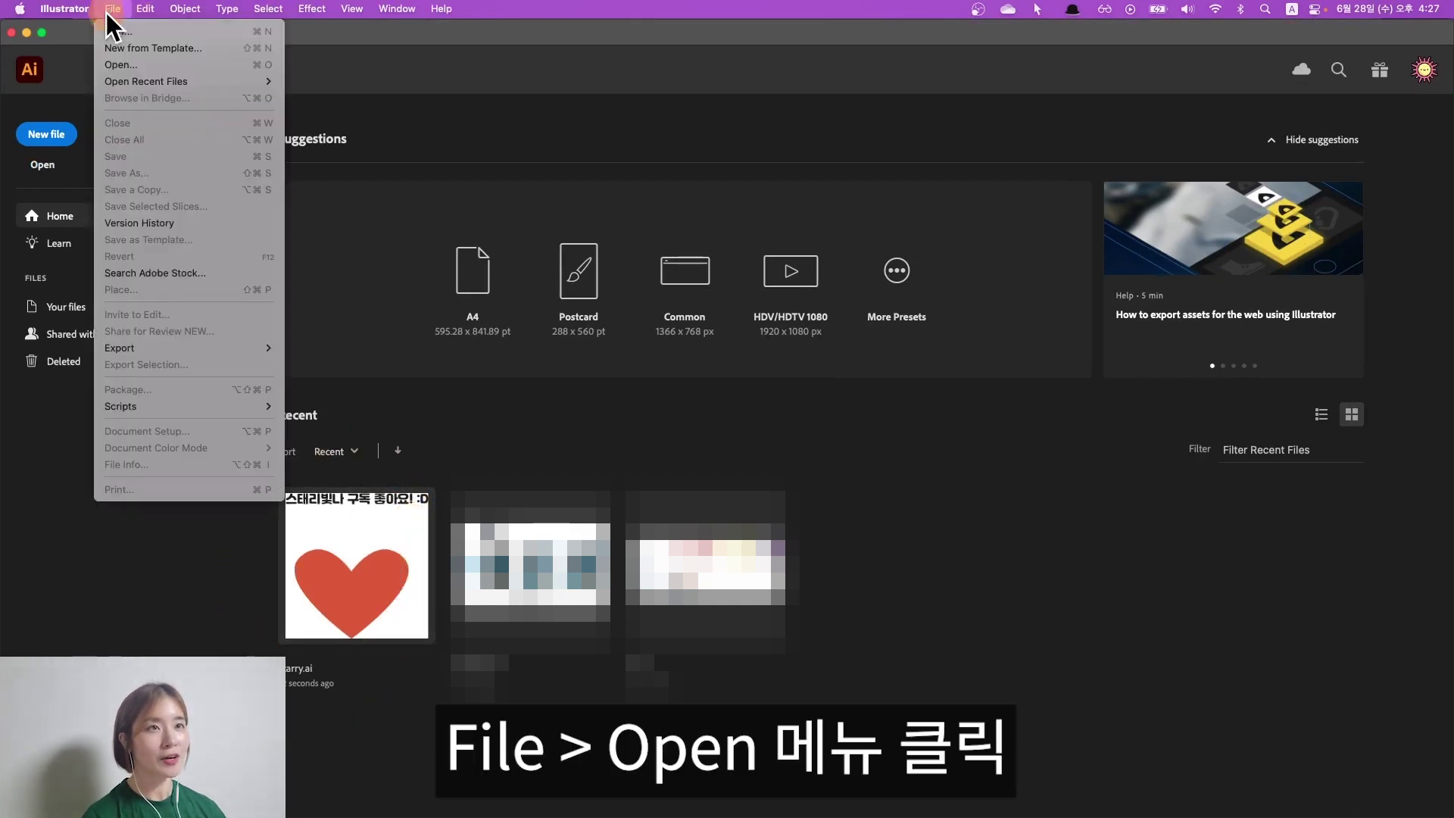
left_click(120, 61)
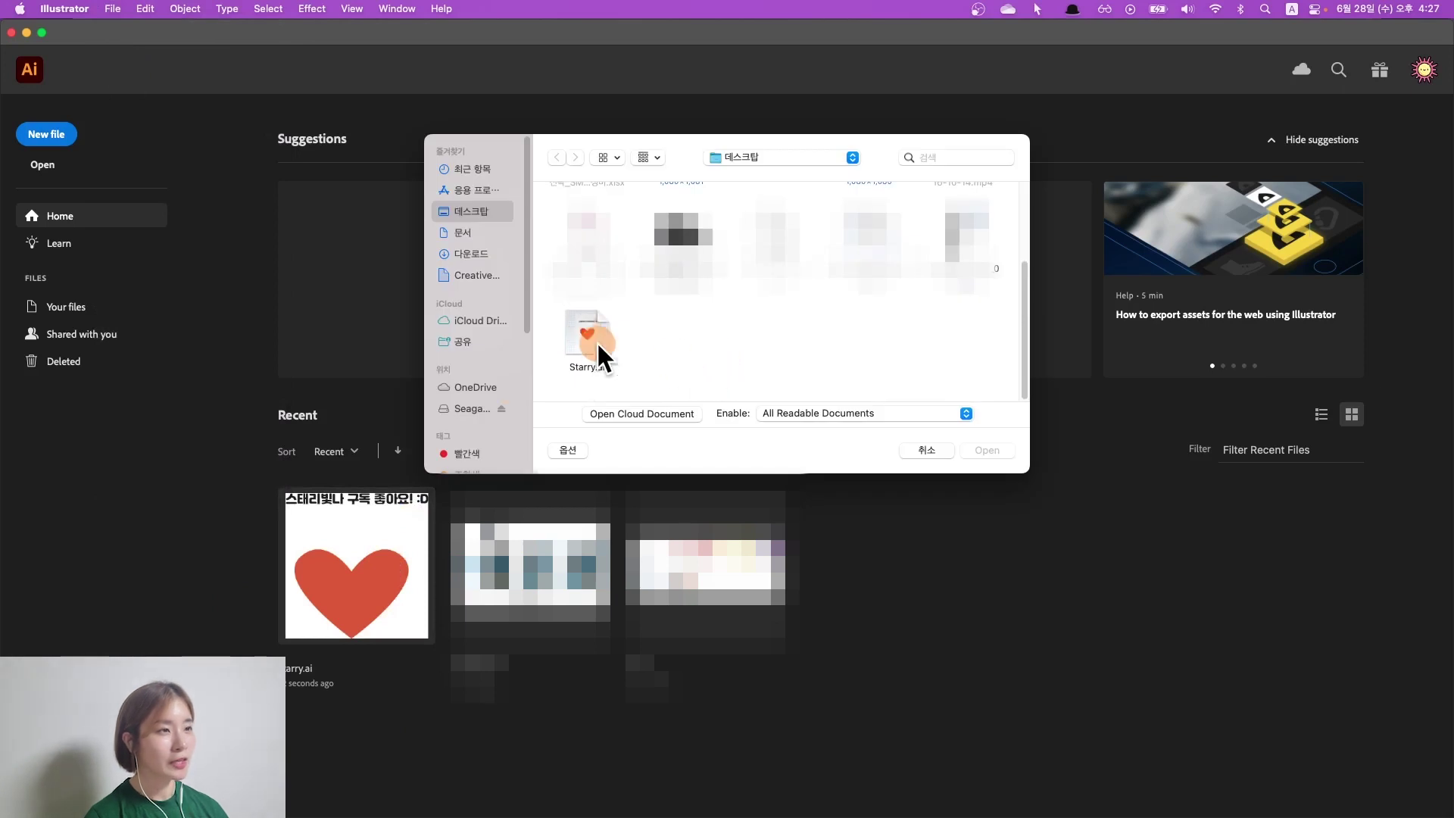
double_click(597, 341)
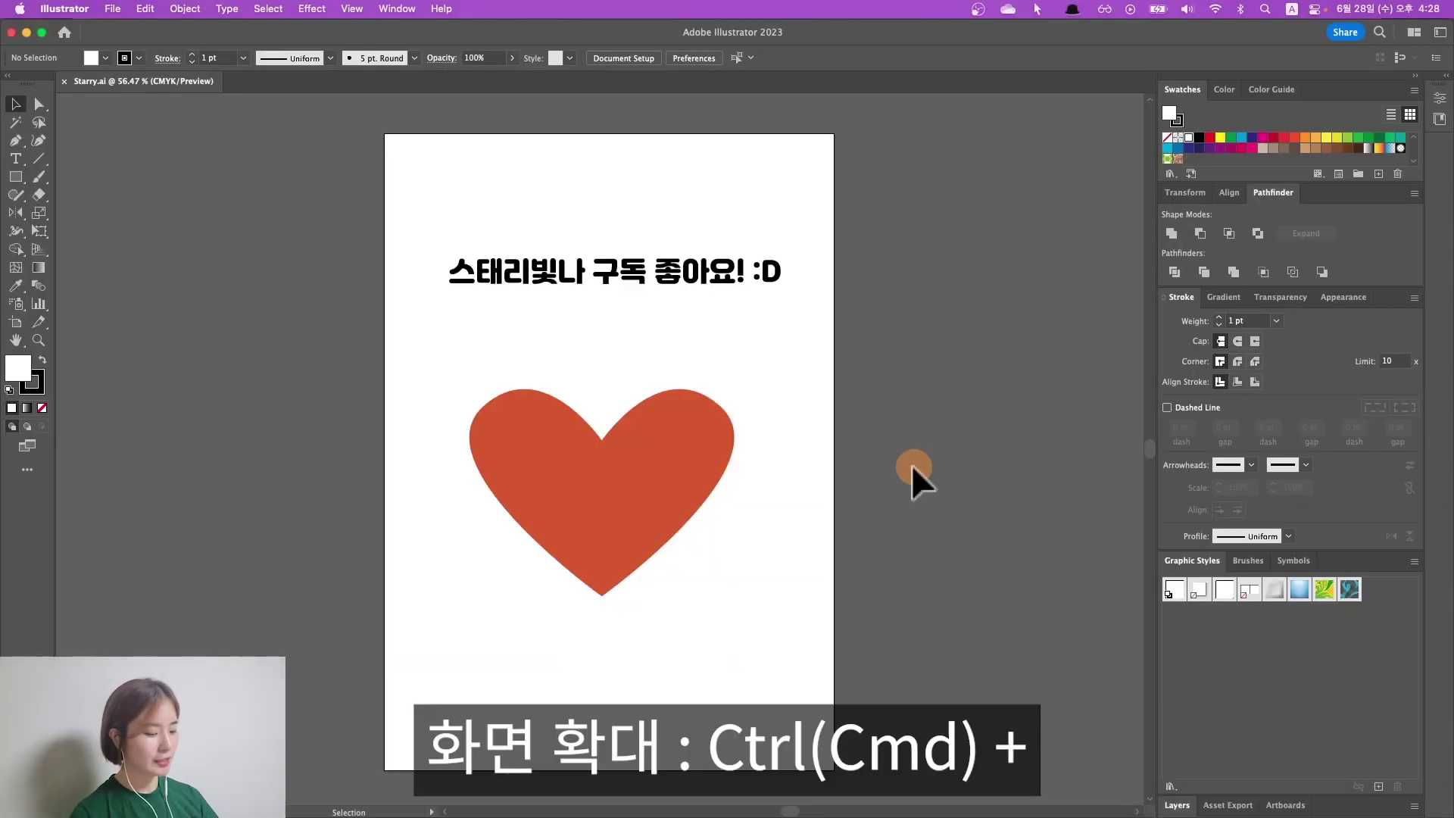
key("super+equal")
key("super+equal")
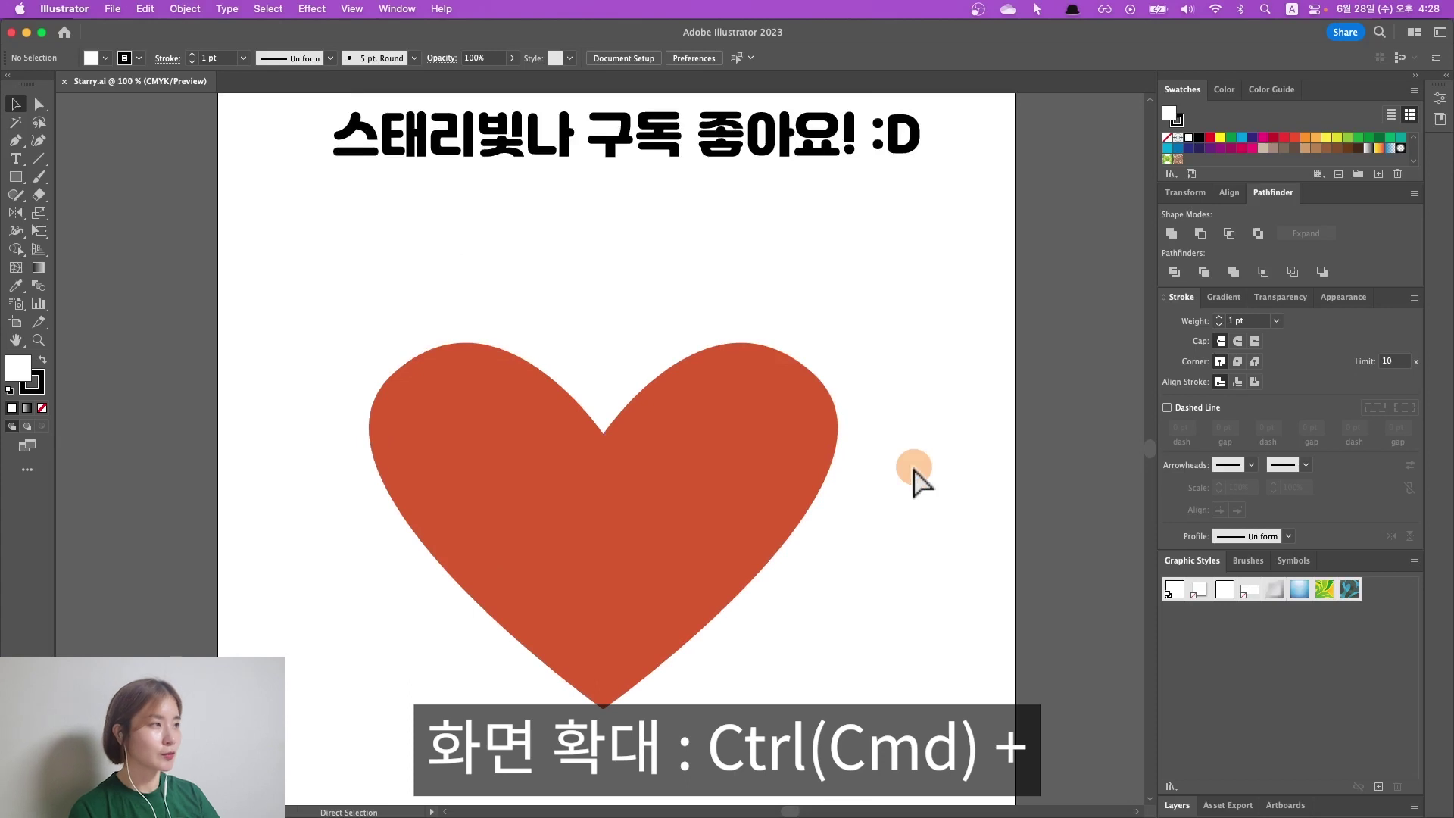
key("super+minus")
key("super+minus")
key("super+minus")
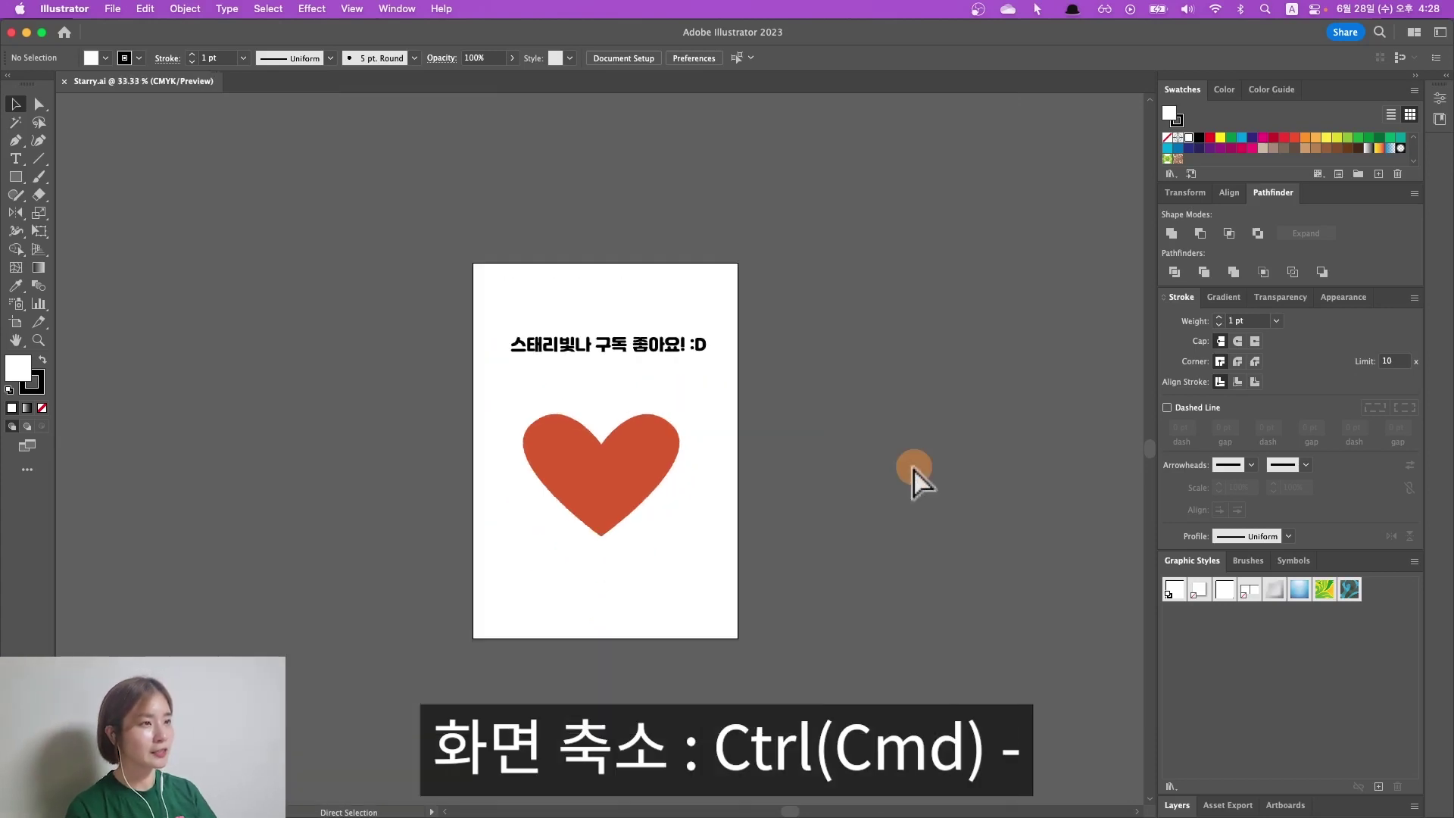
key("super+equal")
key("super+equal")
key("super+equal")
key("super+equal")
key("super+equal")
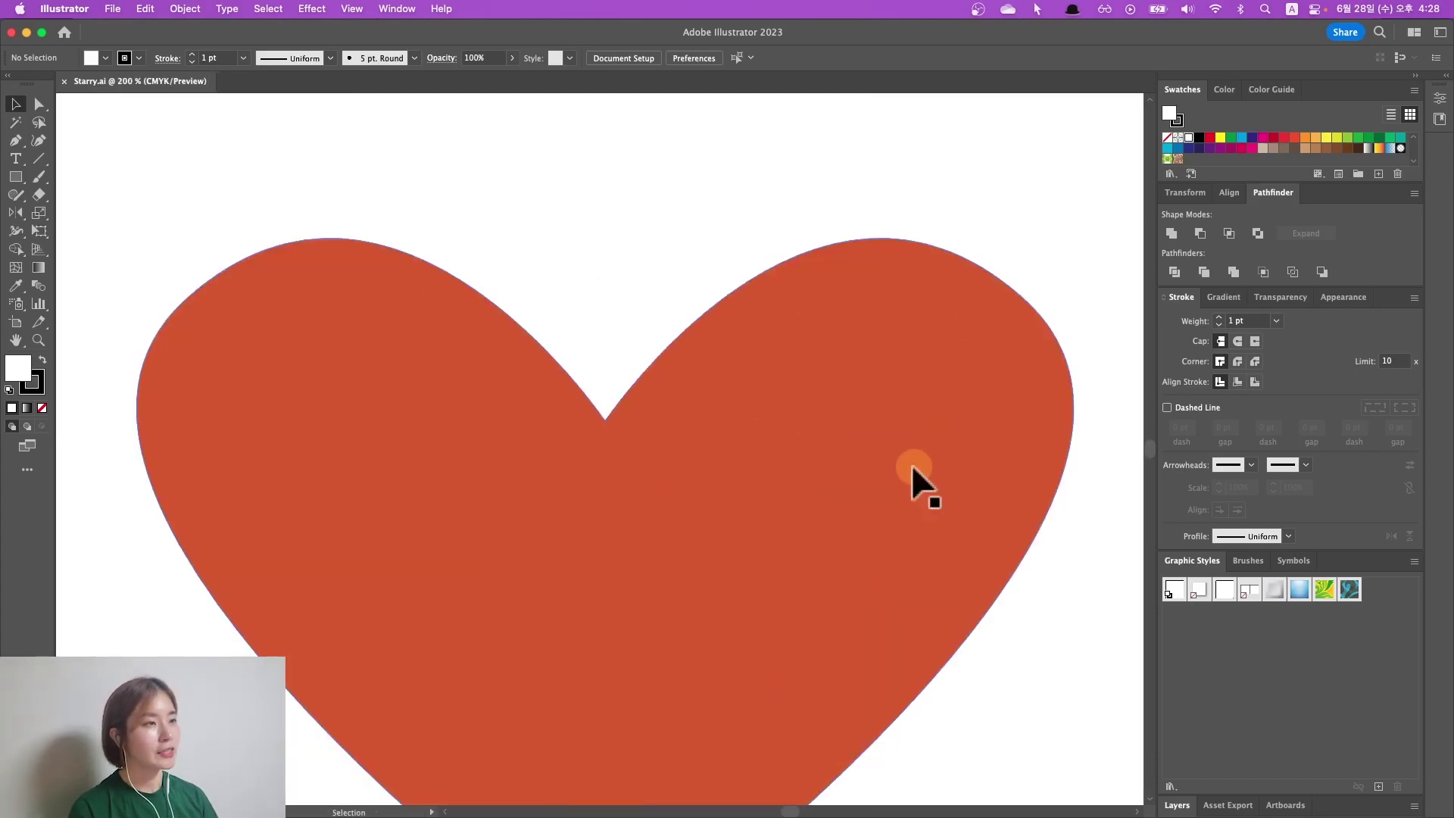
scroll(794, 233, "up", 3)
scroll(793, 233, "up", 3)
scroll(794, 233, "up", 3)
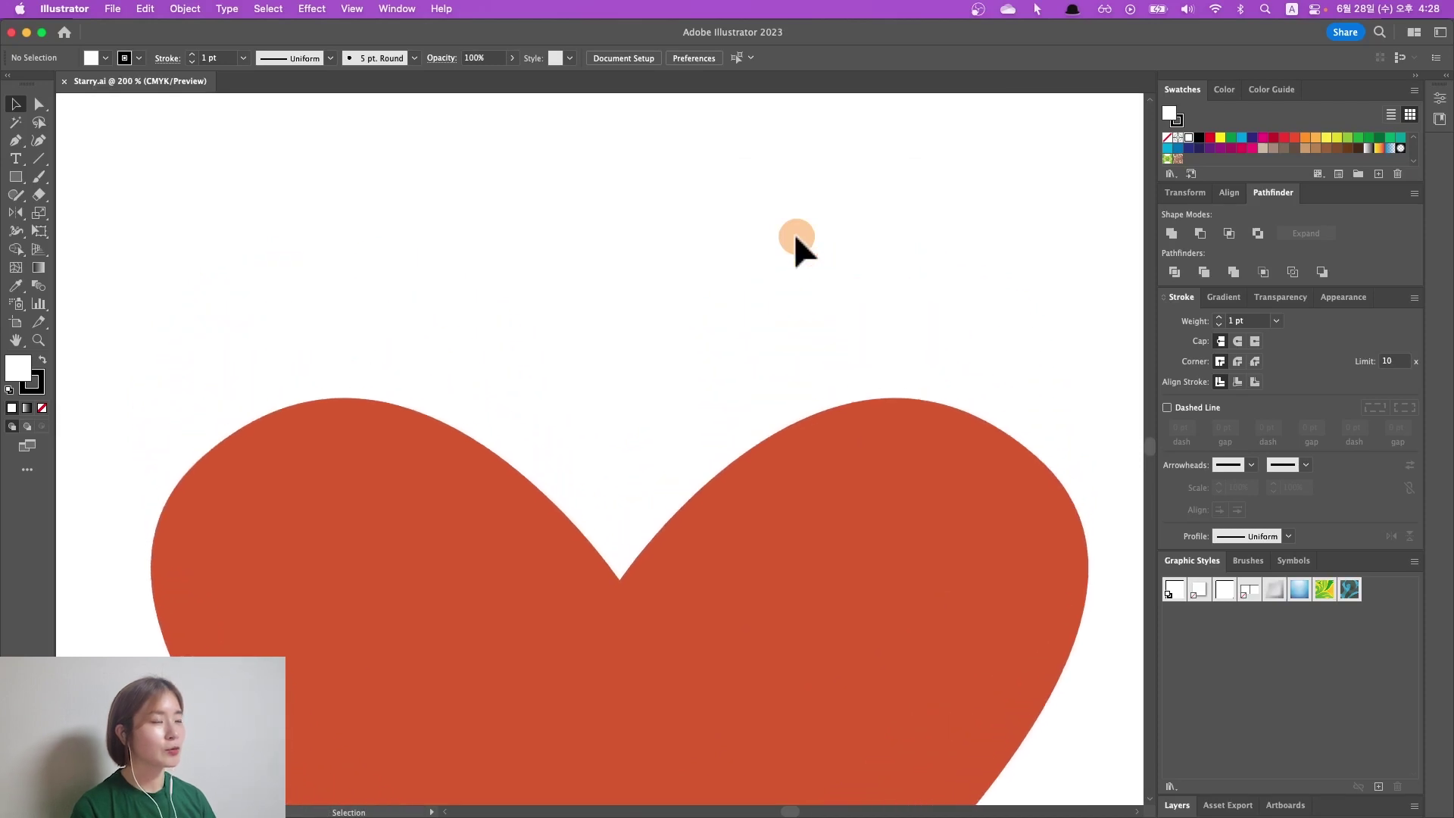
key("space")
mouse_move(613, 313)
left_mouse_down()
mouse_move(682, 315)
mouse_move(792, 412)
mouse_move(739, 552)
left_mouse_up()
mouse_move(831, 325)
left_mouse_down()
mouse_move(558, 478)
mouse_move(558, 581)
left_mouse_up()
mouse_move(831, 402)
left_mouse_down()
mouse_move(831, 323)
mouse_move(1032, 318)
left_mouse_up()
left_click_drag(552, 487, 916, 454)
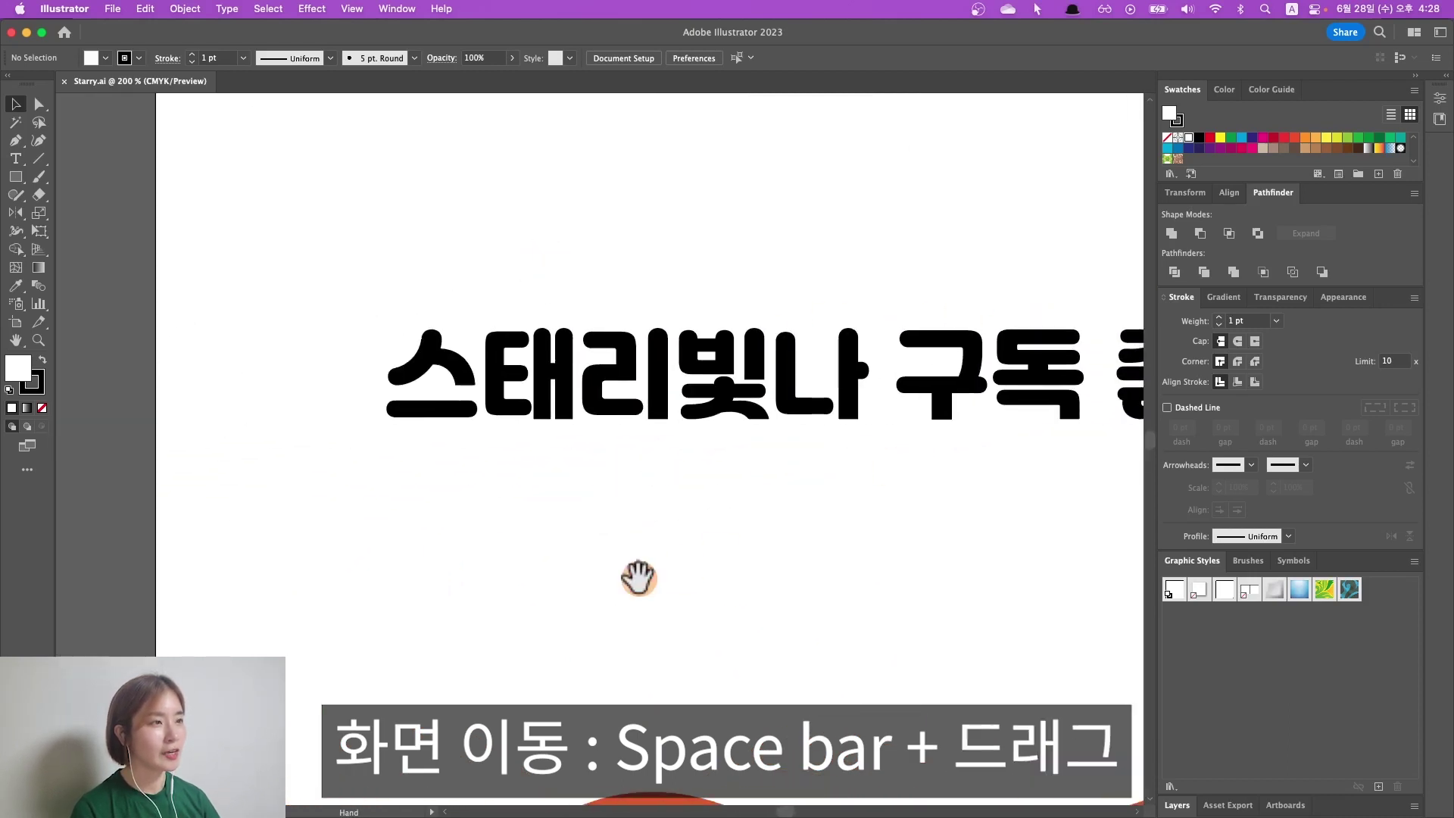
left_click_drag(638, 579, 638, 582)
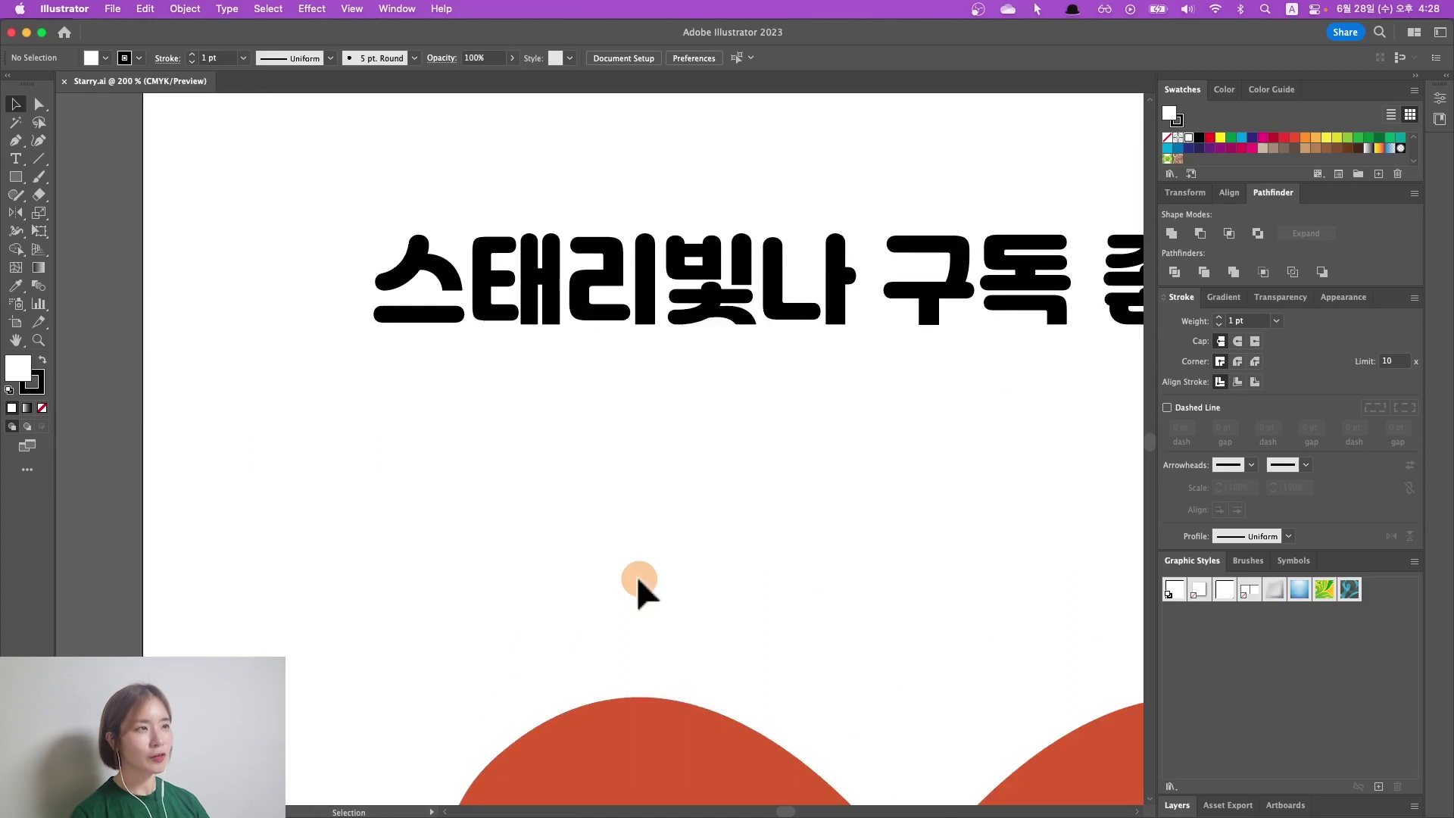
scroll(638, 581, "down", 2)
scroll(639, 587, "up", 1)
mouse_move(808, 539)
left_mouse_down()
mouse_move(616, 520)
mouse_move(565, 552)
left_mouse_up()
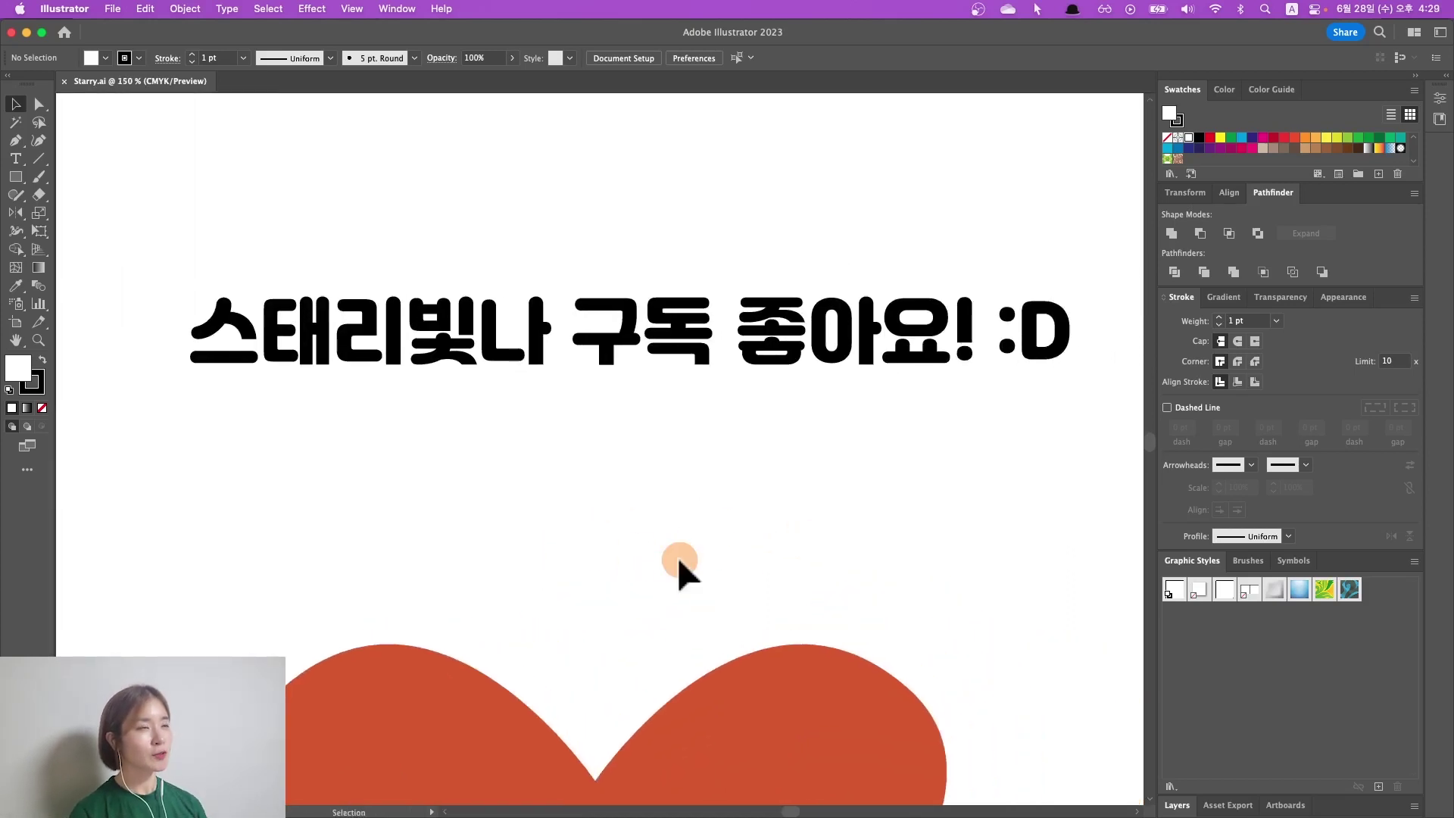